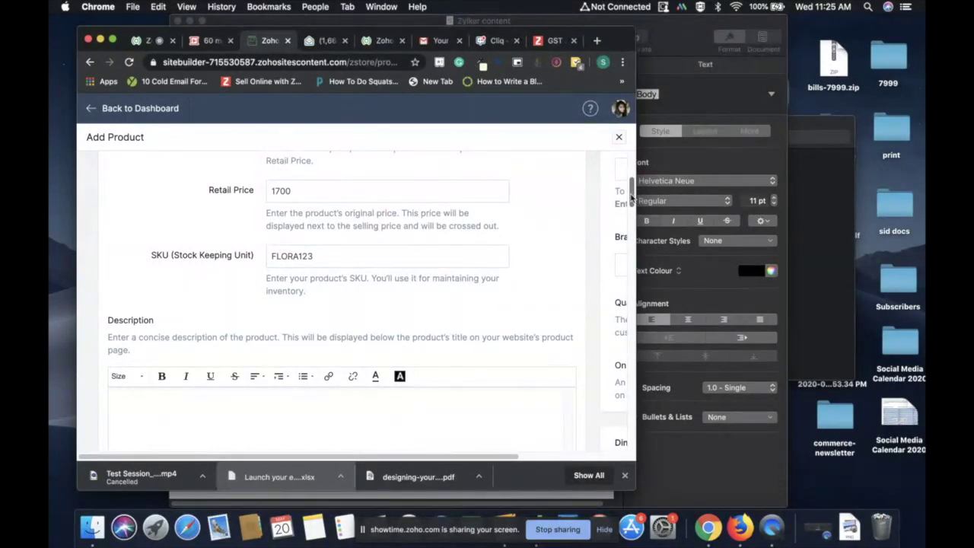
- Copy the description paragraph from the Zylker content document into the product's Description editor
scroll(630, 197, "down", 3)
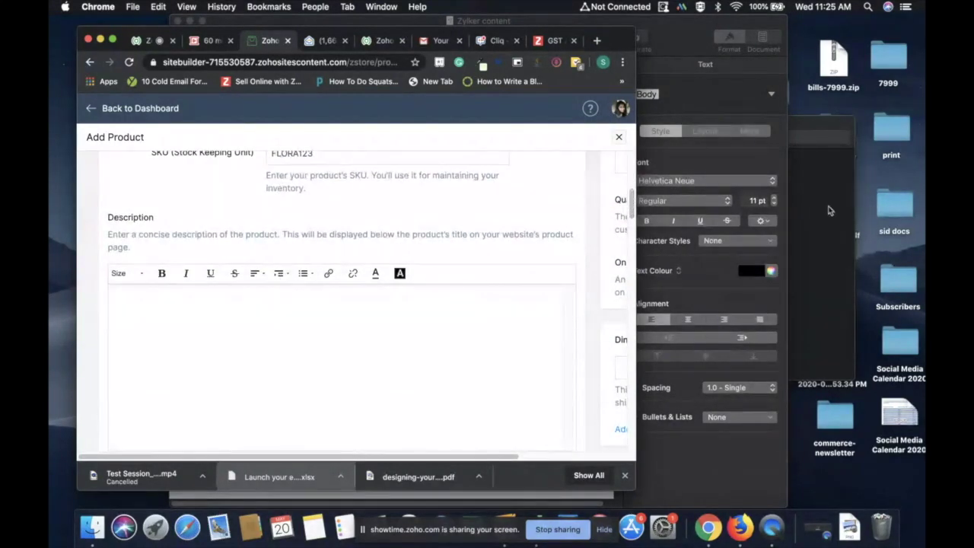
left_click(819, 206)
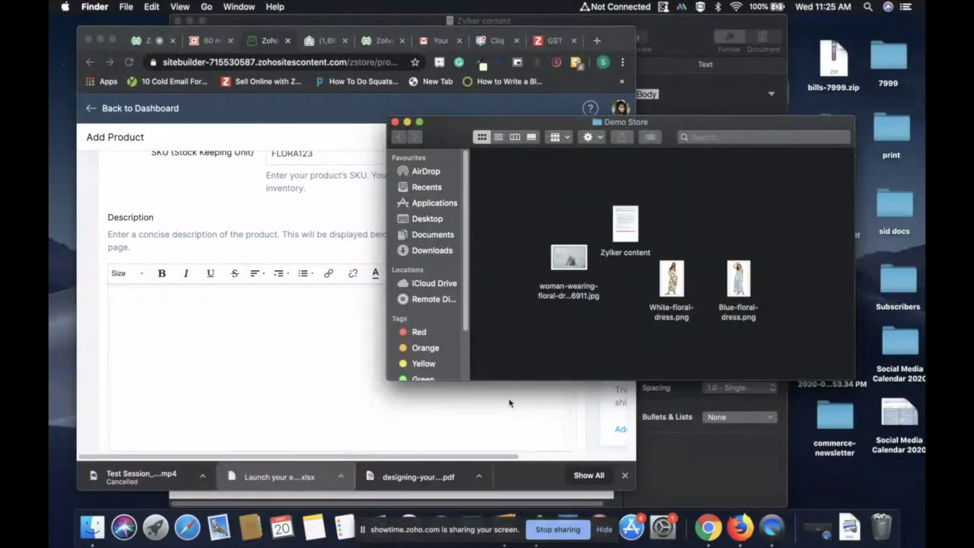
double_click(629, 238)
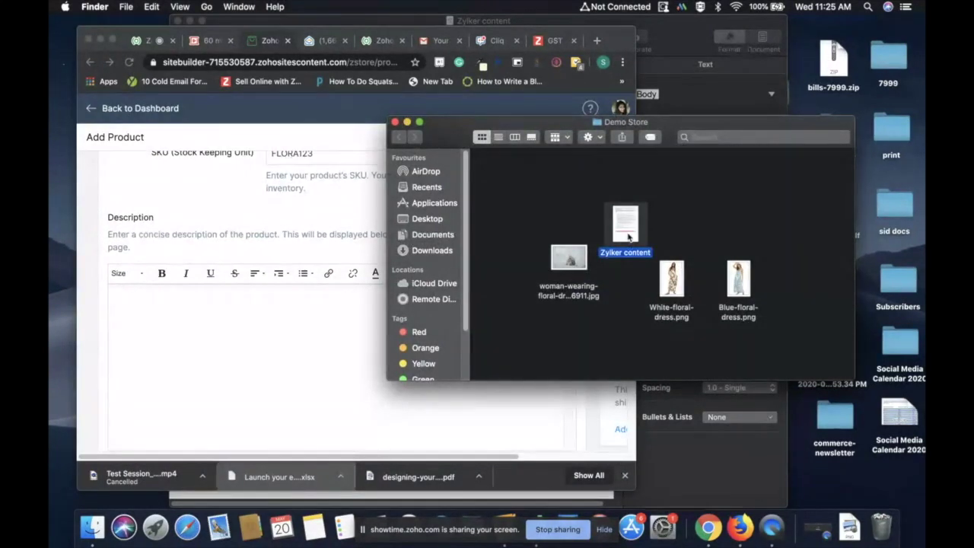
left_click_drag(259, 131, 256, 159)
key("super+c")
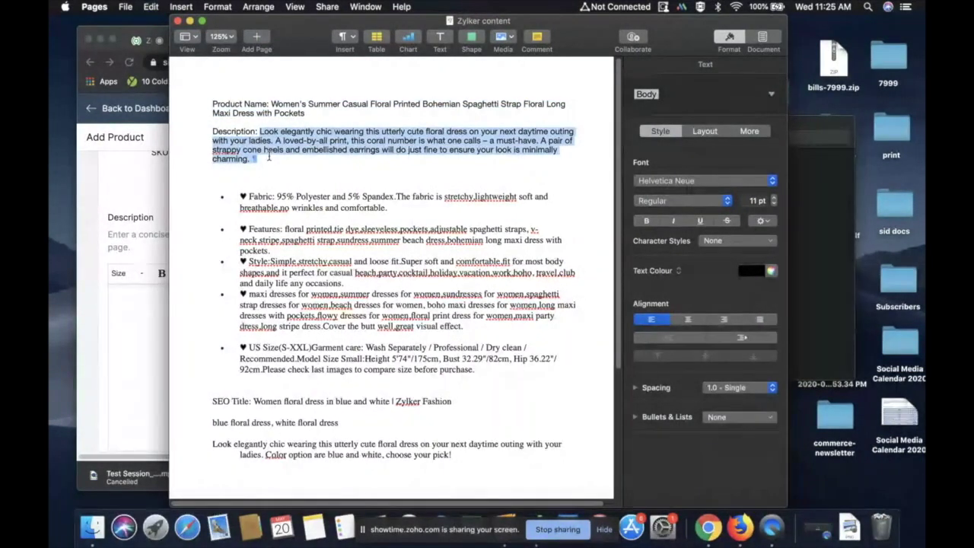
left_click(145, 331)
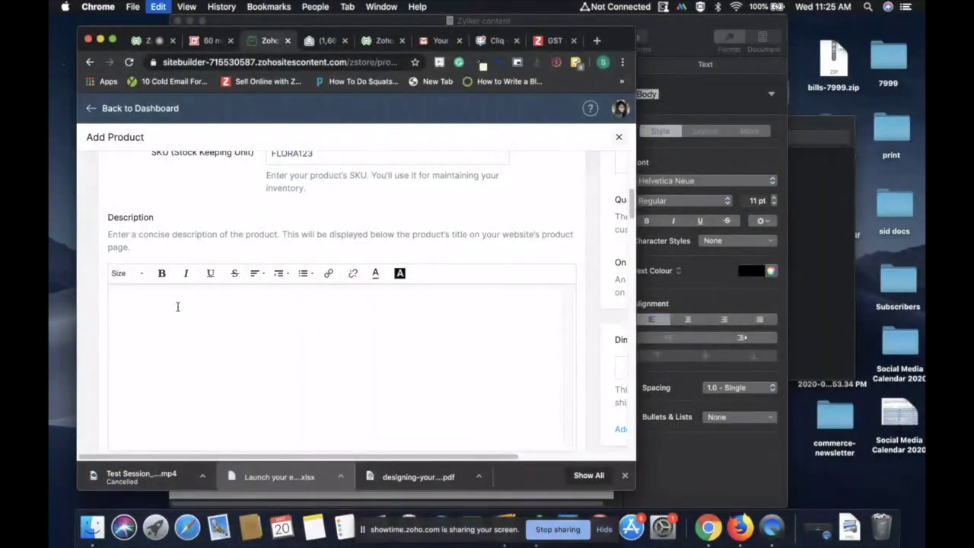
key("super+v")
- Go to the Product Details editor and place the text cursor in it
left_click_drag(632, 205, 633, 240)
left_click(361, 302)
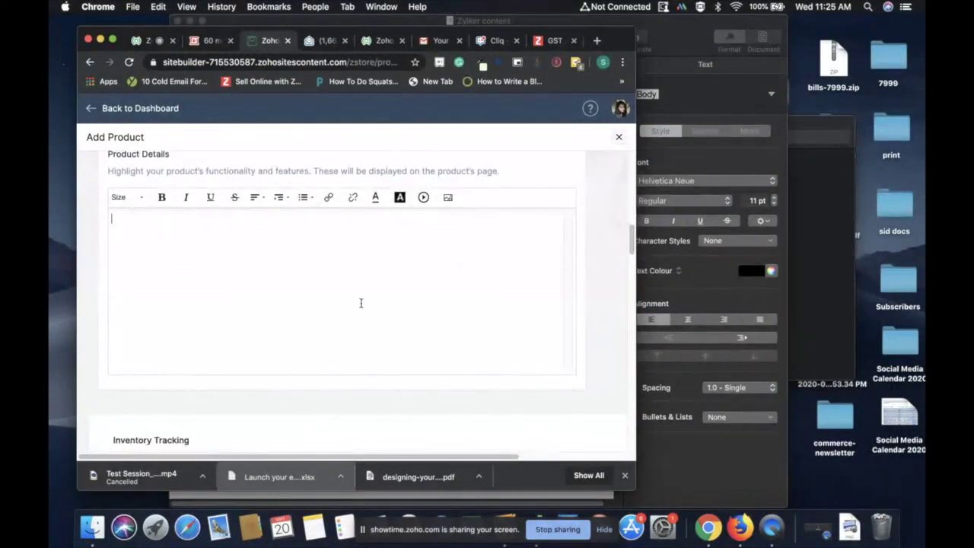
left_click(821, 266)
left_click(591, 419)
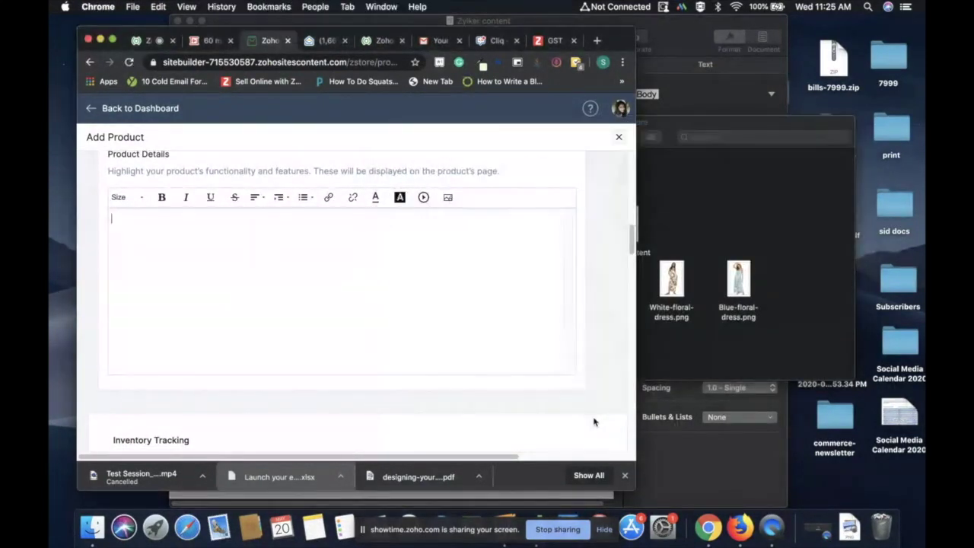
double_click(839, 490)
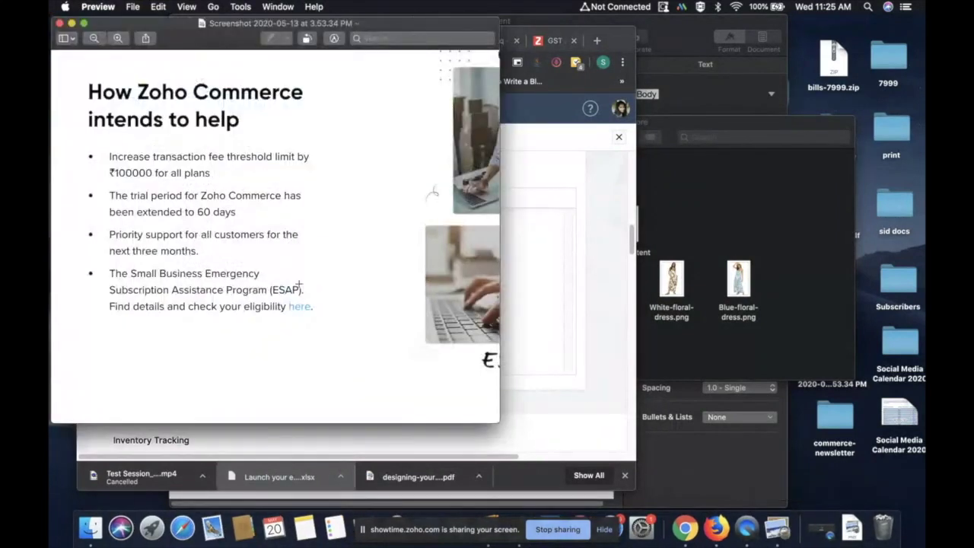
left_click(60, 23)
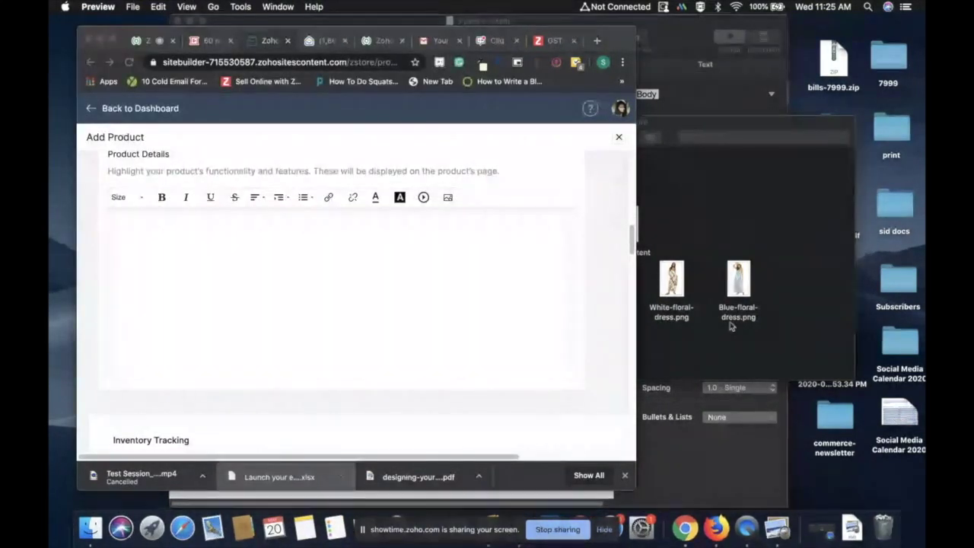
- Copy the bulleted list from Fabric to US Size in the Zylker content document into the Product Details editor
left_click(728, 178)
double_click(625, 221)
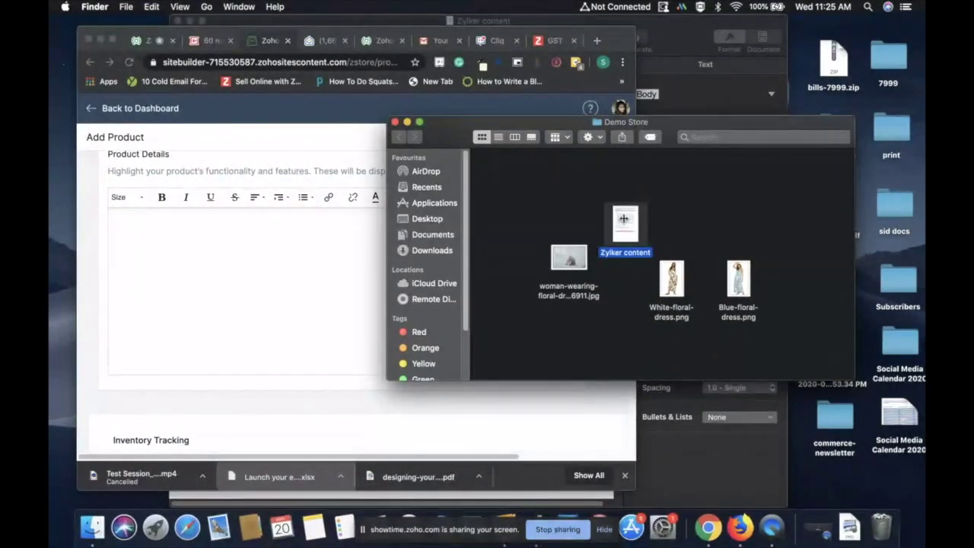
left_click_drag(239, 196, 472, 376)
key("super+c")
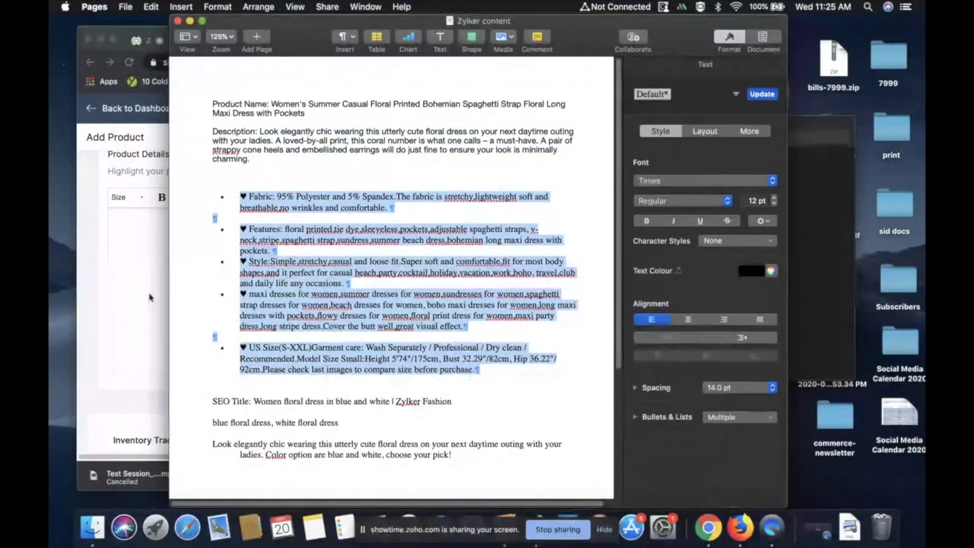
left_click(131, 250)
key("super+v")
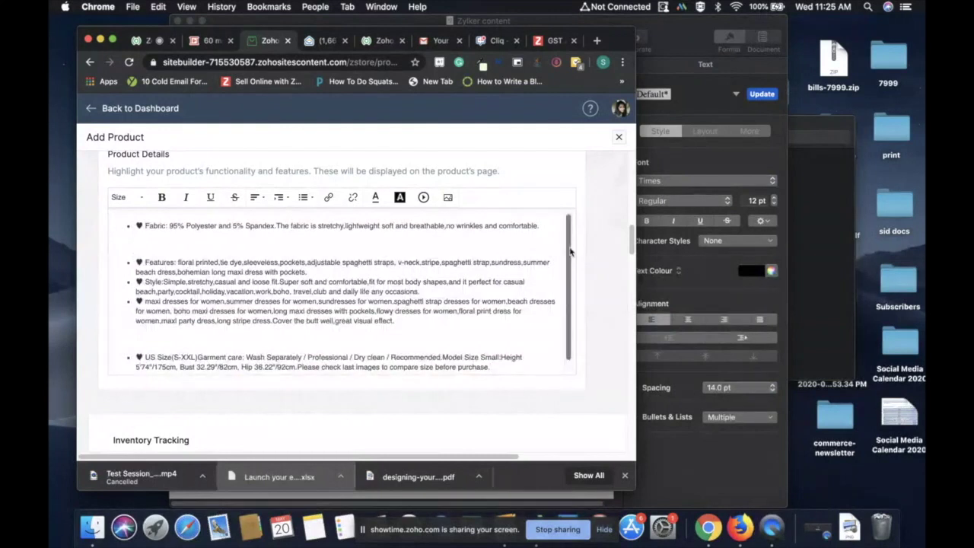
- Remove the surplus blank lines between the bullets in Product Details
key("BackSpace")
left_click(137, 254)
key("BackSpace")
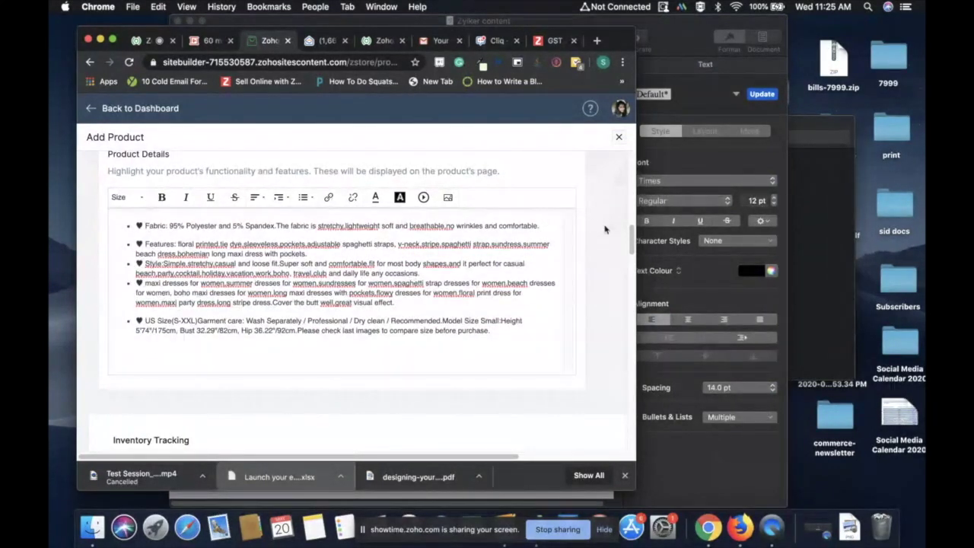
- Set the product's inventory quantity to 25 and its low stock limit to 5
left_click_drag(631, 237, 631, 269)
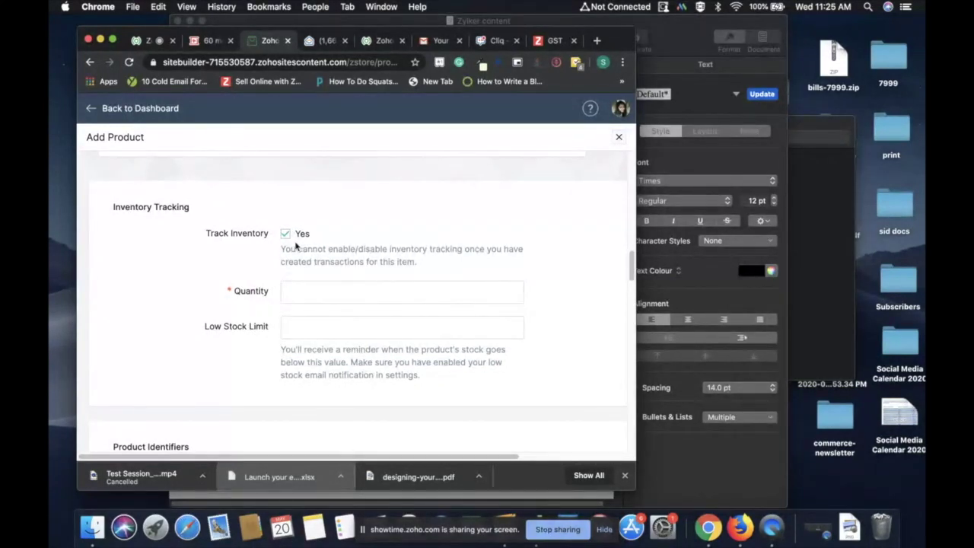
left_click(329, 294)
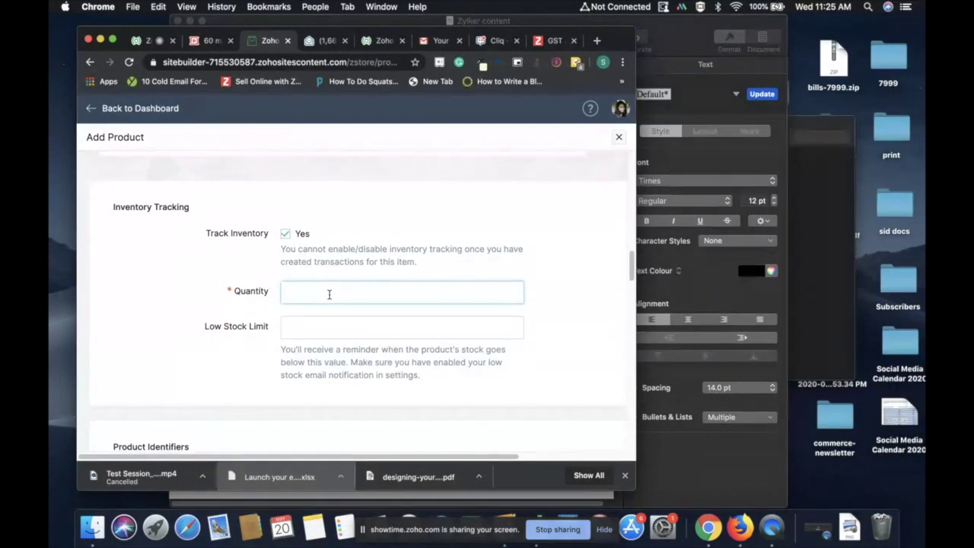
type("25")
left_click(334, 318)
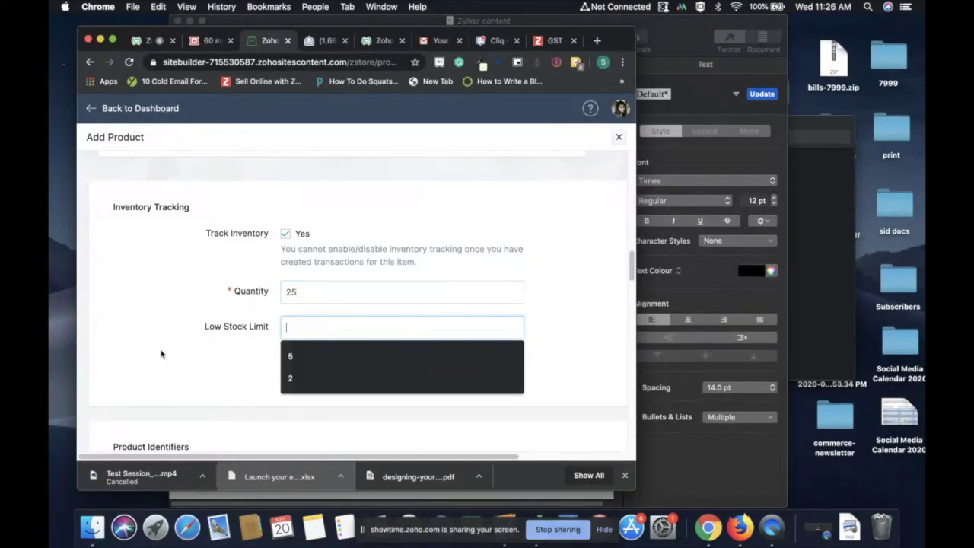
left_click(161, 353)
left_click(327, 327)
type("5")
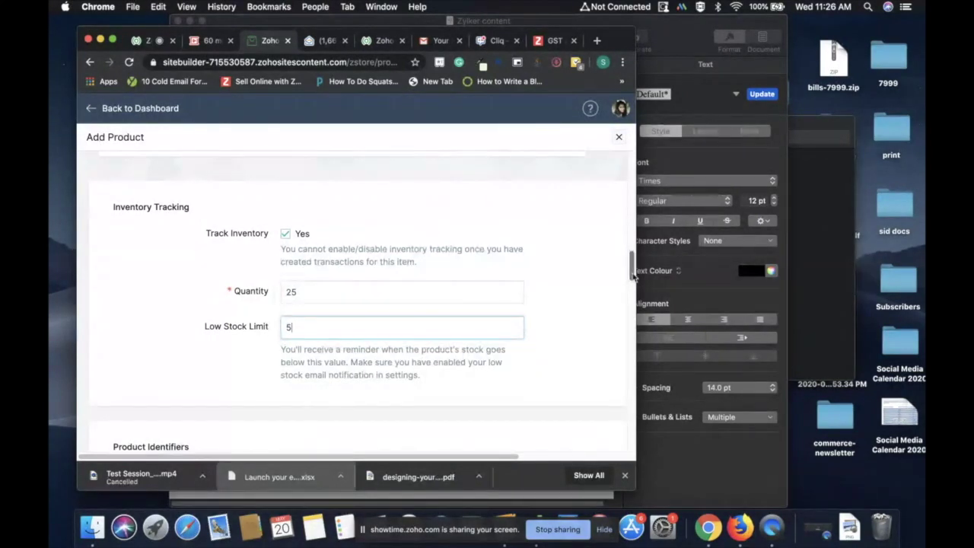
- Add White-floral-dress.png and Blue-floral-dress.png from the Demo Store folder to the product's images, leaving the product identifiers blank
left_click_drag(631, 261, 633, 271)
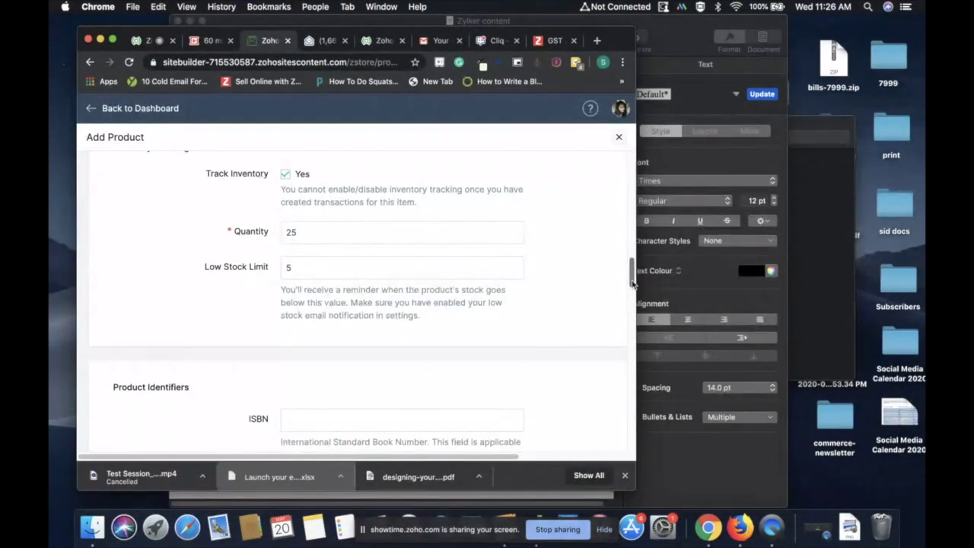
left_click_drag(631, 283, 635, 310)
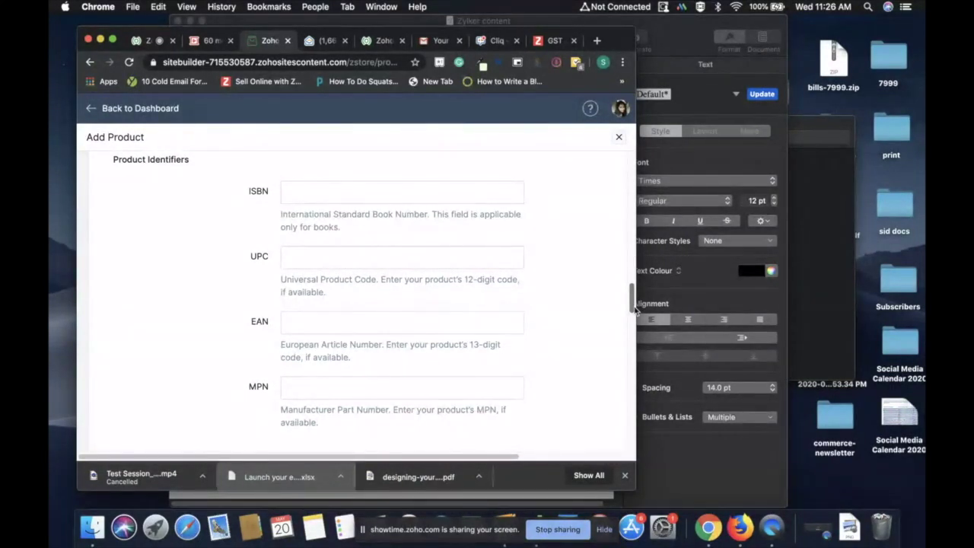
scroll(631, 305, "down", 1)
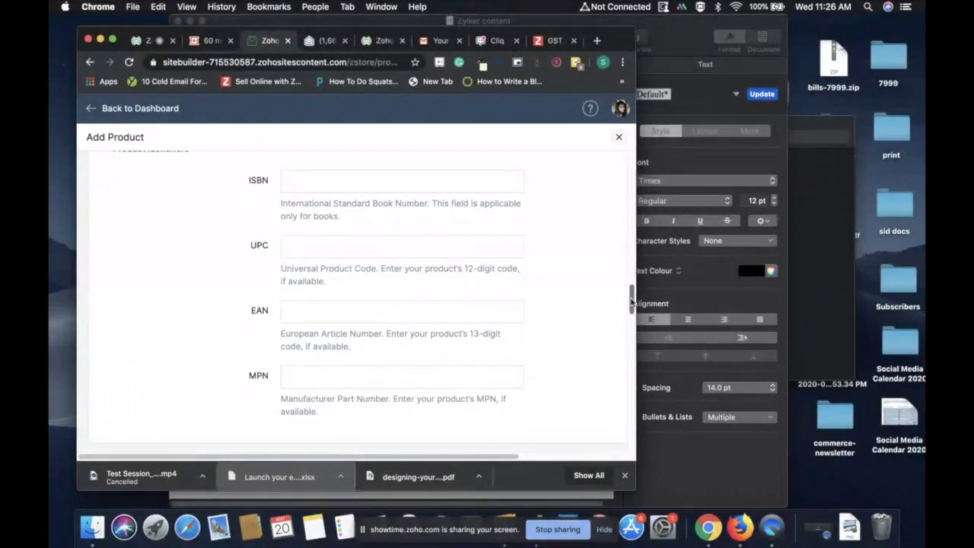
scroll(632, 300, "up", 2)
scroll(631, 301, "down", 1)
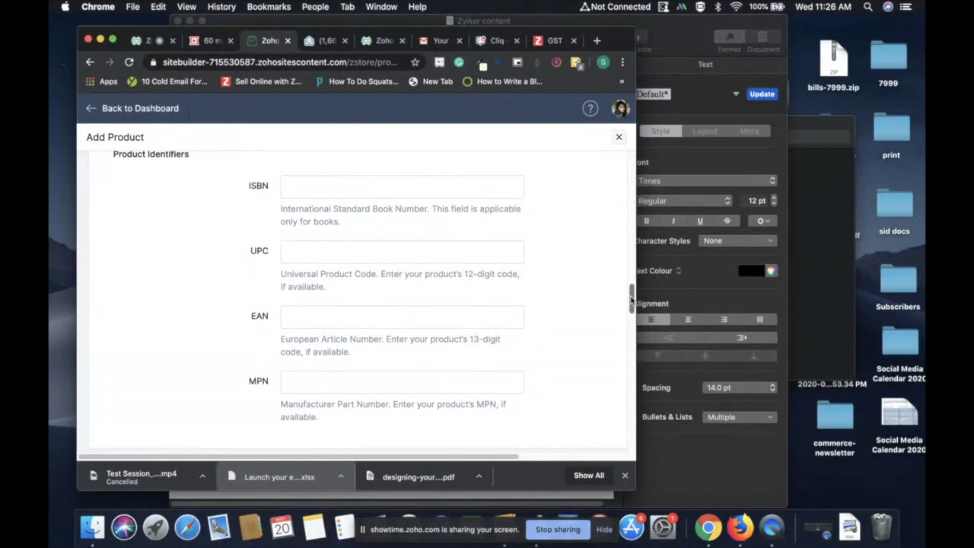
left_click_drag(631, 303, 631, 334)
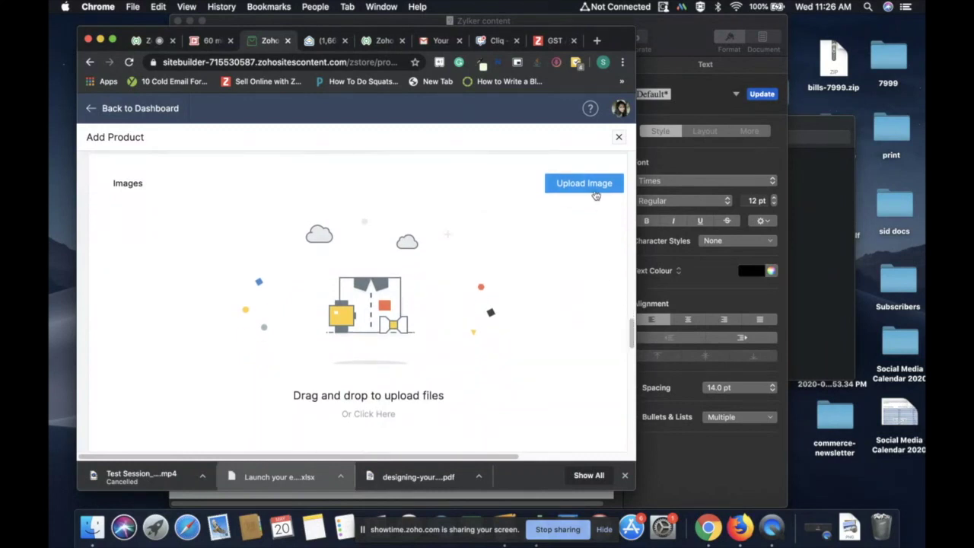
left_click(805, 234)
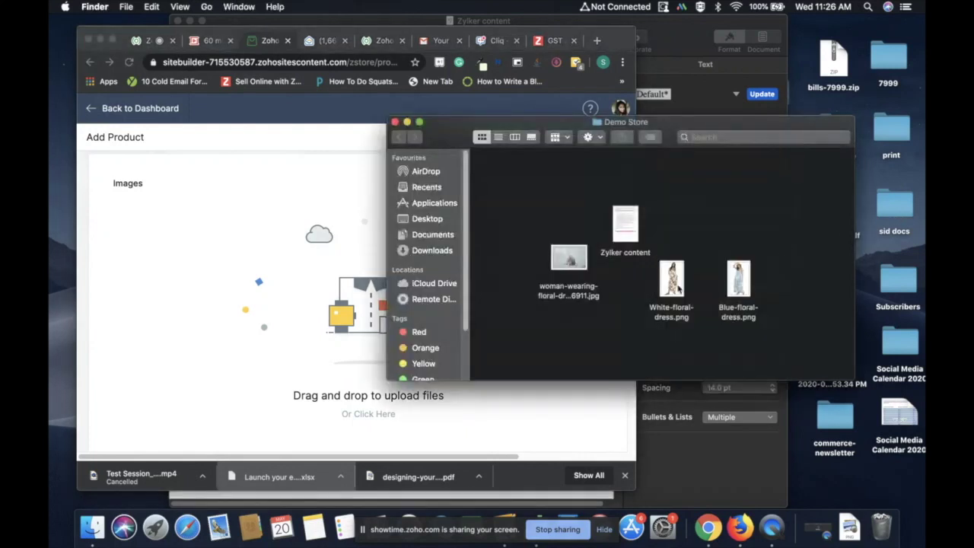
left_click(671, 283)
left_click_drag(638, 291, 243, 317)
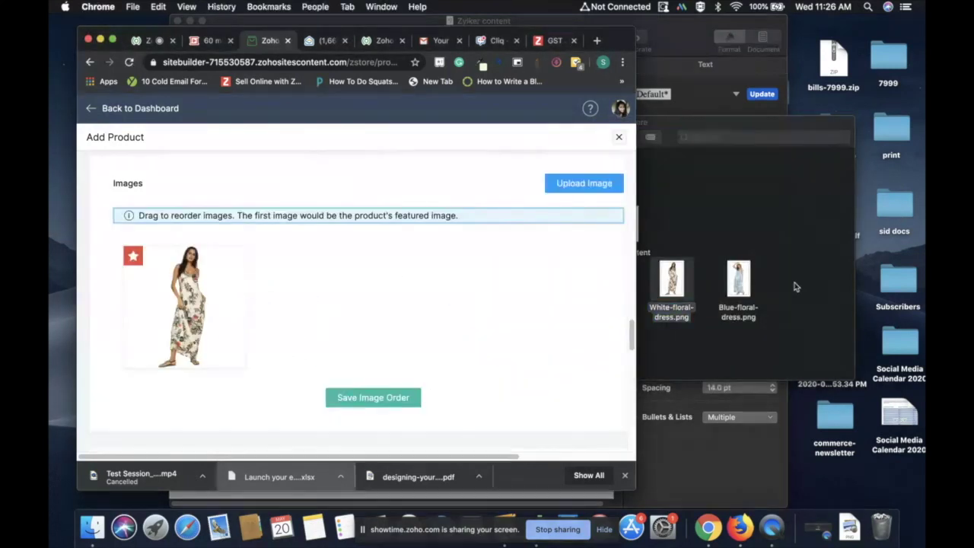
left_click_drag(748, 283, 393, 333)
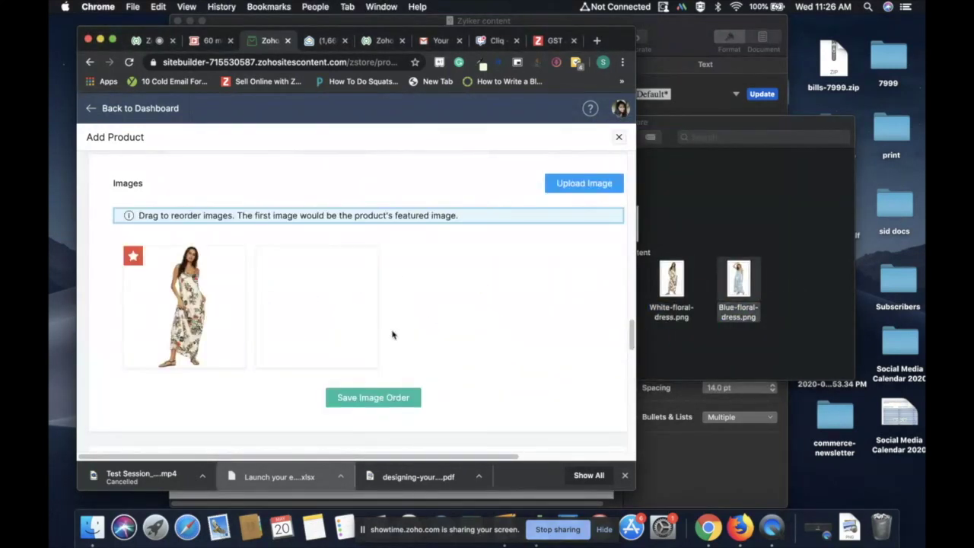
- Move the Demo Store folder window clear of the product form and return to the form
left_click(803, 245)
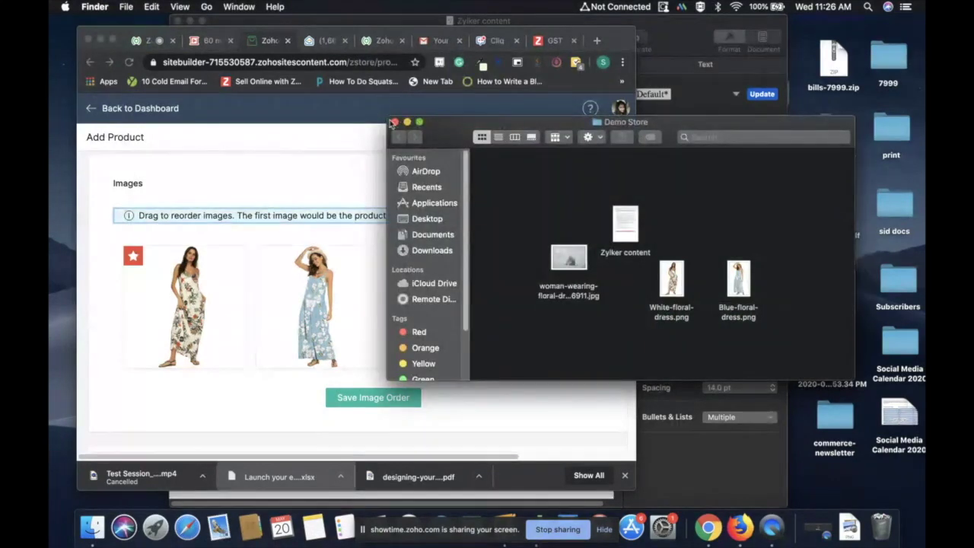
left_click_drag(455, 129, 780, 179)
left_click(524, 264)
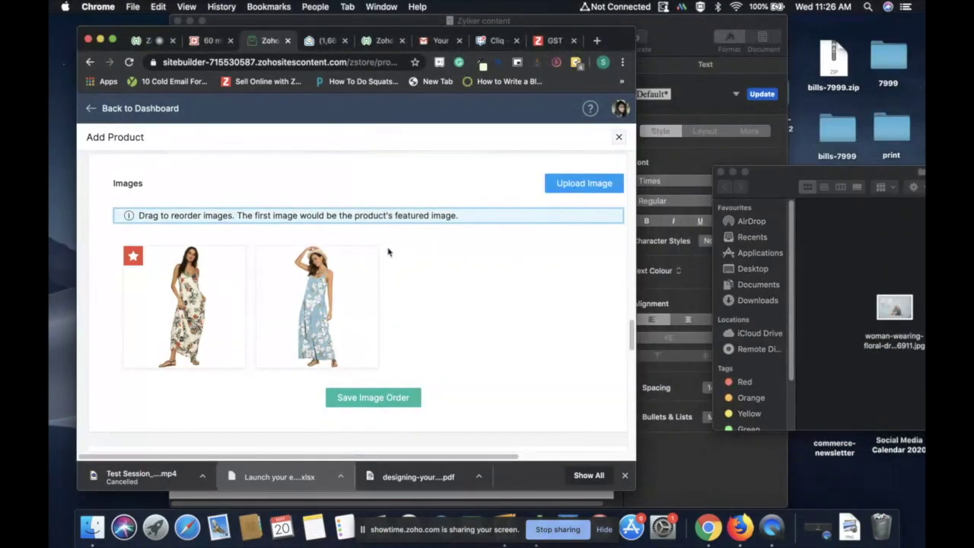
- Make the blue floral dress the first product image and save the image order
scroll(456, 319, "down", 2)
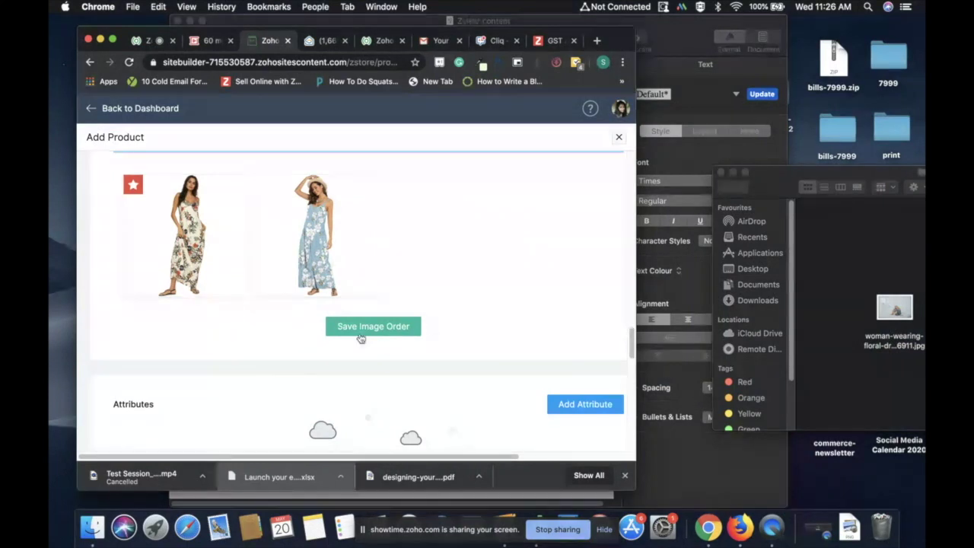
left_click_drag(211, 230, 133, 261)
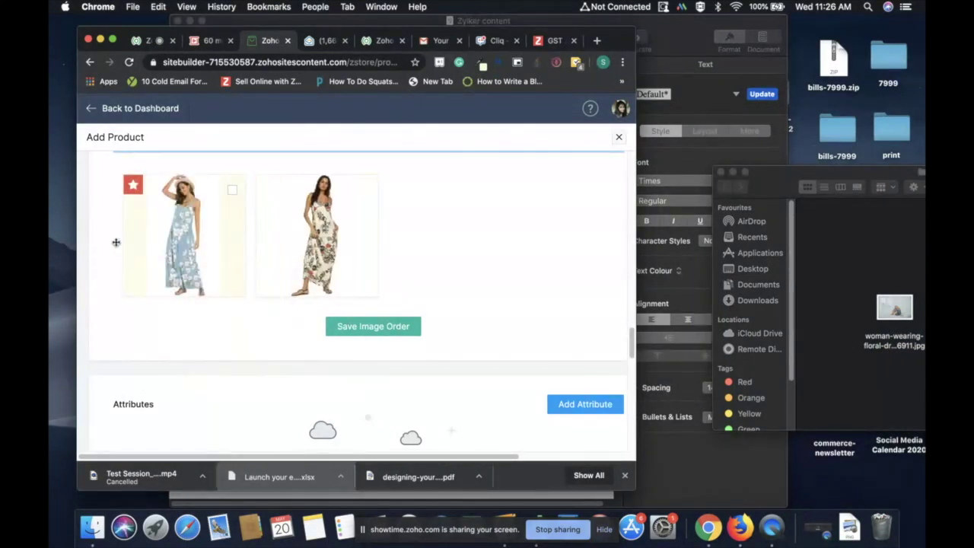
left_click(374, 326)
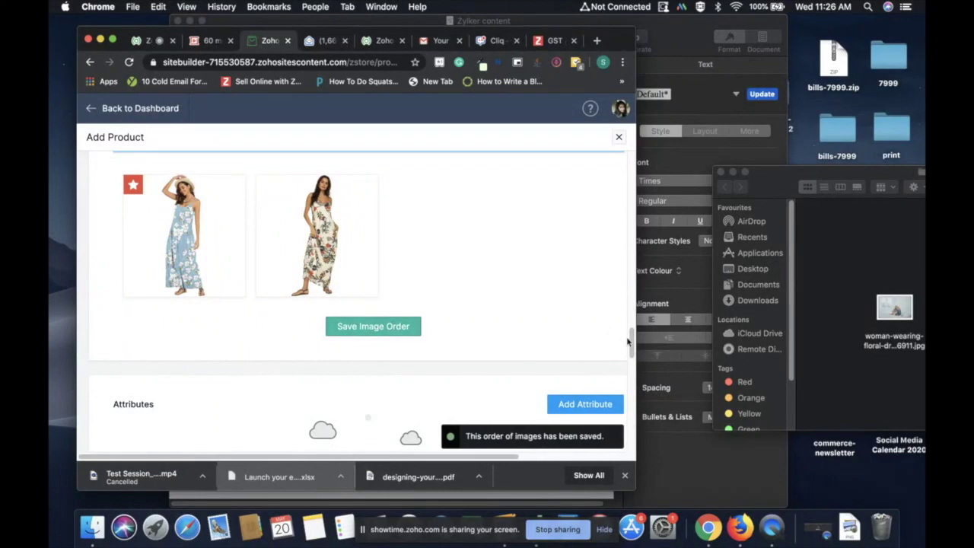
- Expand the browser window to fill the screen and bring up the product's Attributes section
left_click_drag(631, 344, 632, 364)
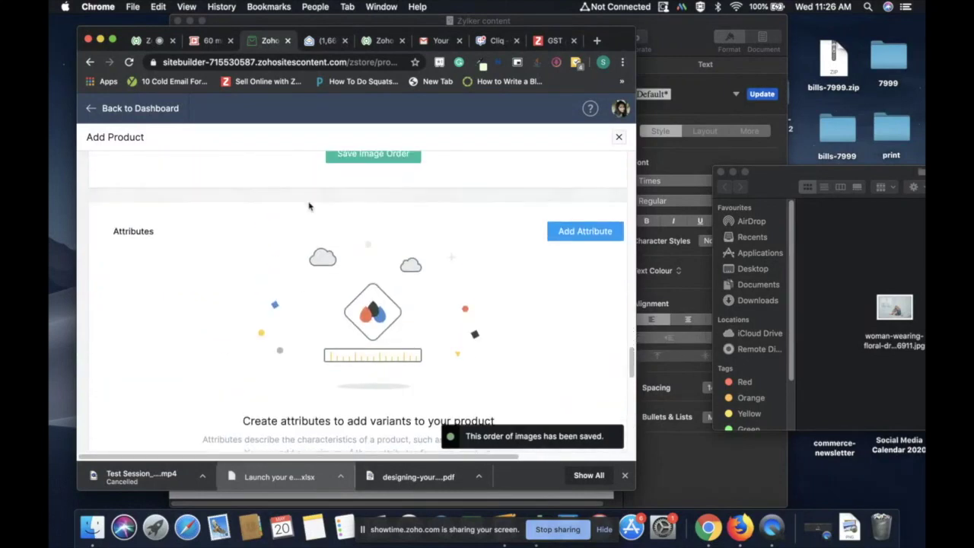
left_click(112, 39)
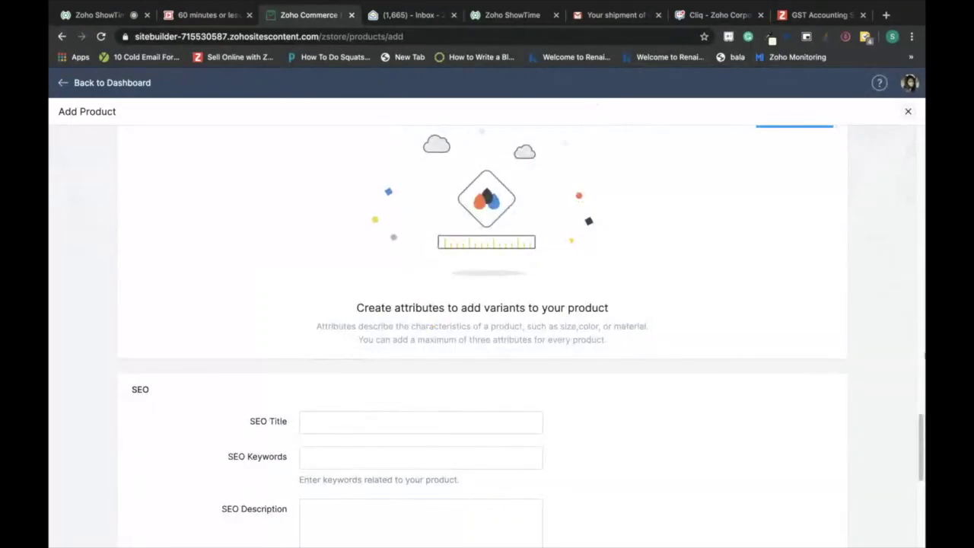
left_click_drag(922, 428, 922, 407)
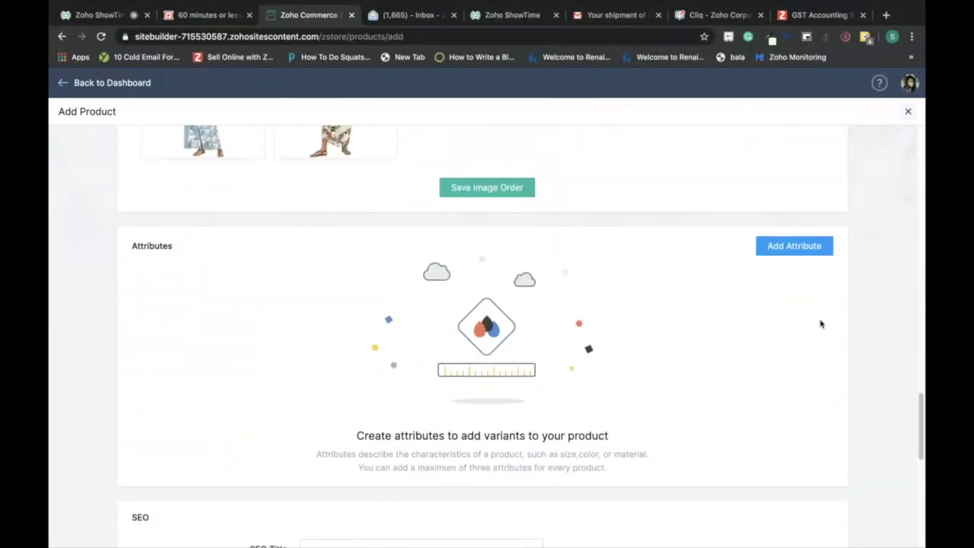
- Add an attribute titled Size to the product with the options Small and Medium
left_click(809, 253)
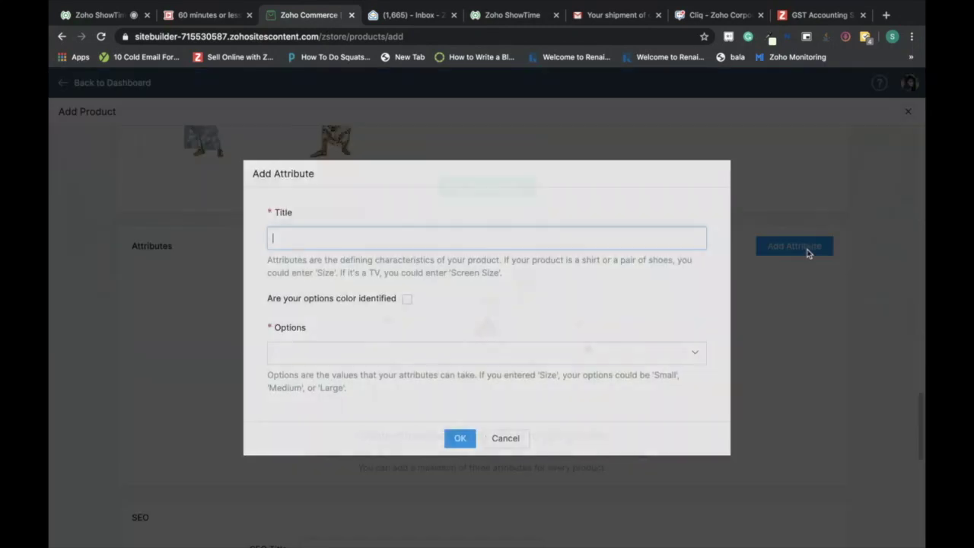
left_click(380, 236)
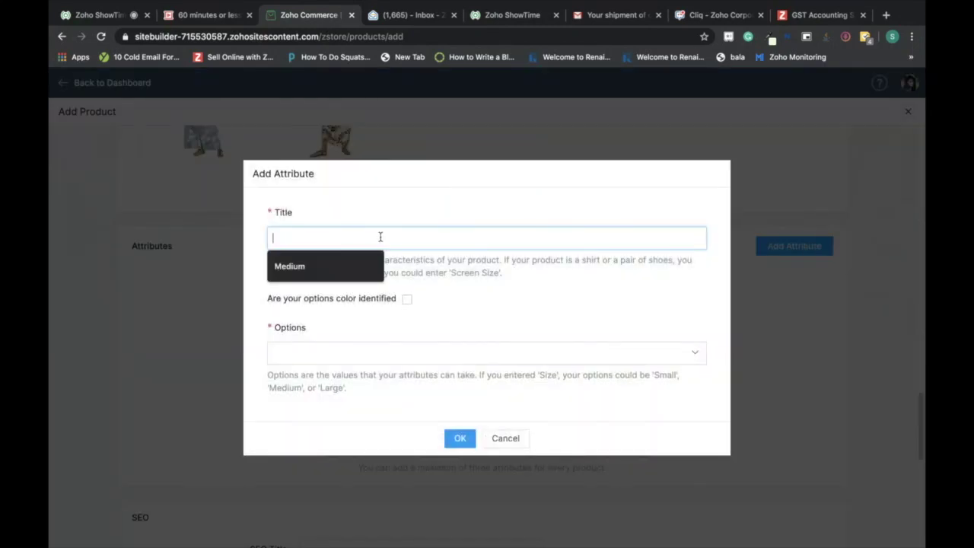
type("Size")
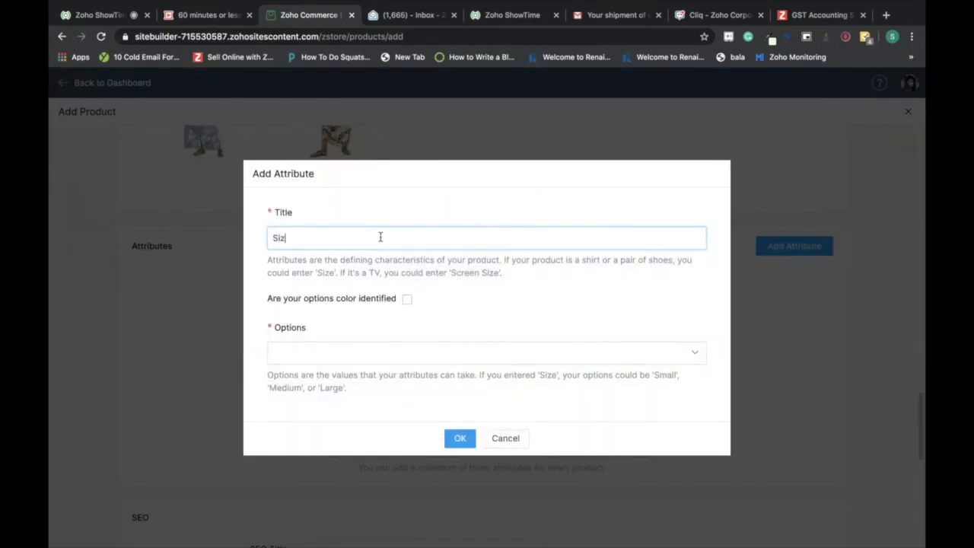
left_click(365, 352)
type("Small")
key("Return")
type("Medium")
key("Return")
left_click(460, 439)
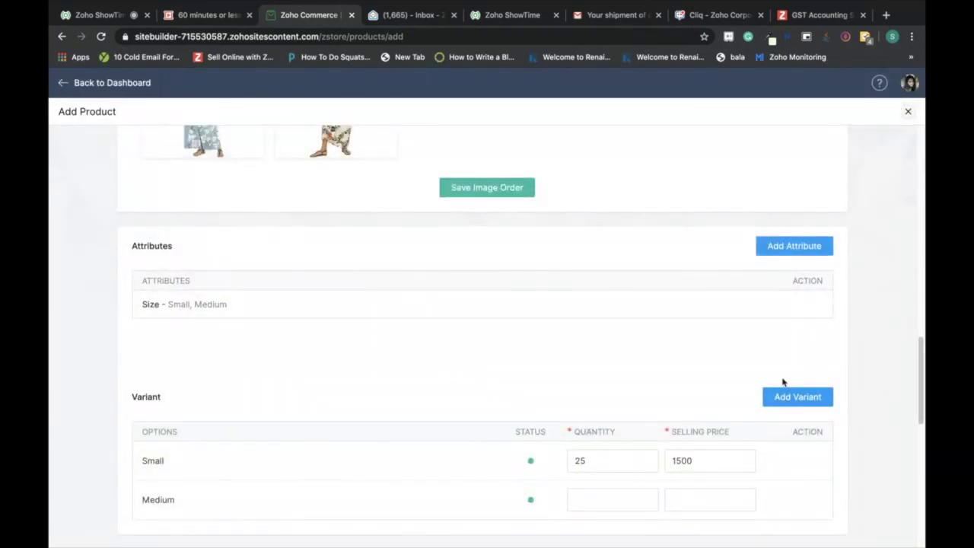
- Back out of adding a second attribute and start a new Small variant with a selling price of 1500
left_click(802, 253)
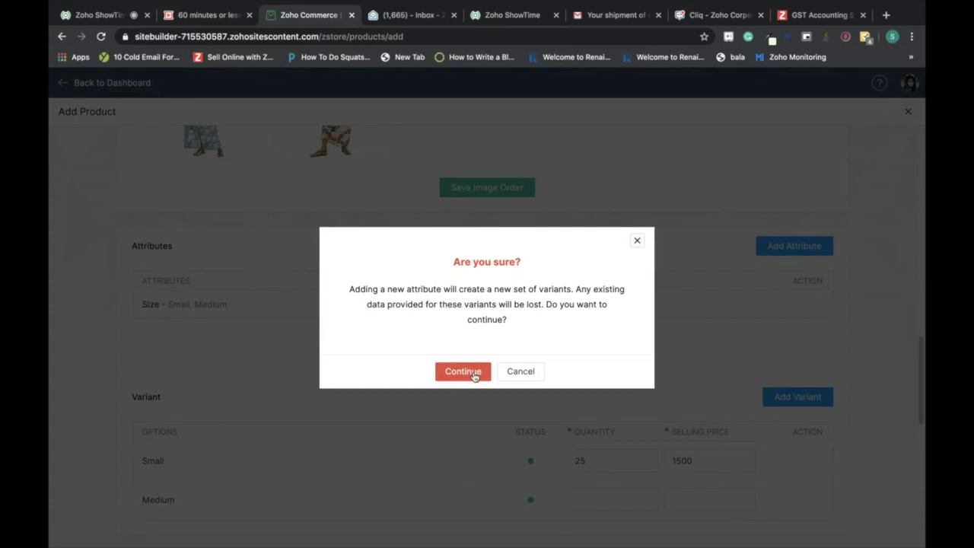
left_click(520, 371)
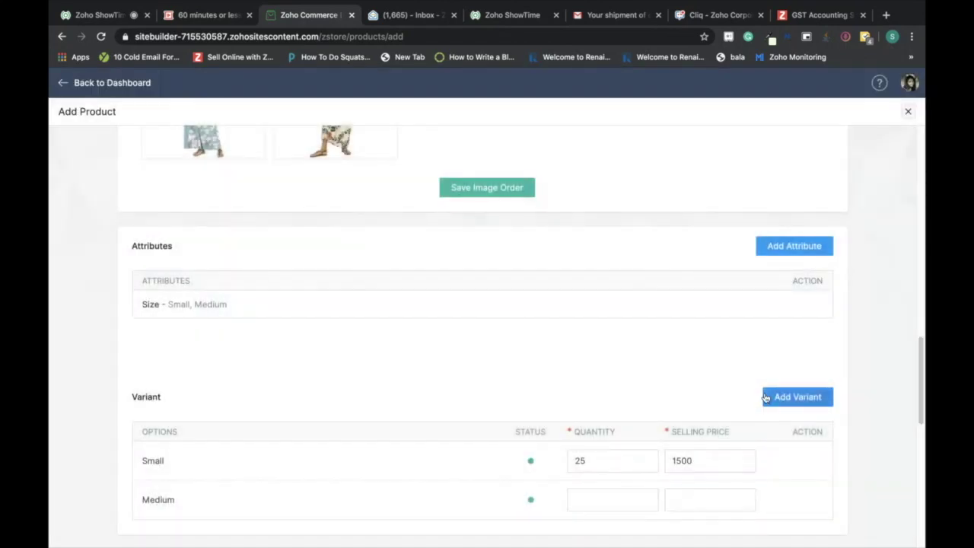
left_click(766, 395)
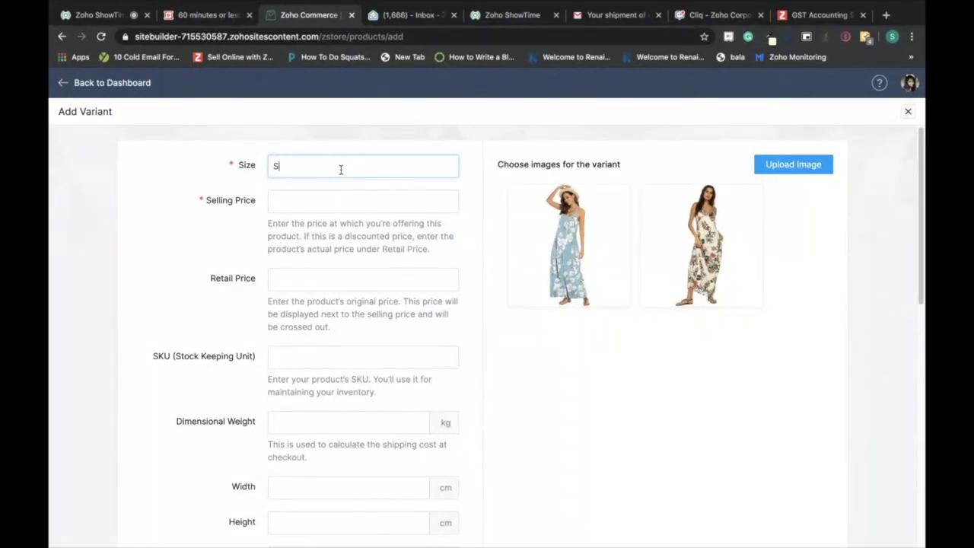
type("Small")
left_click(355, 202)
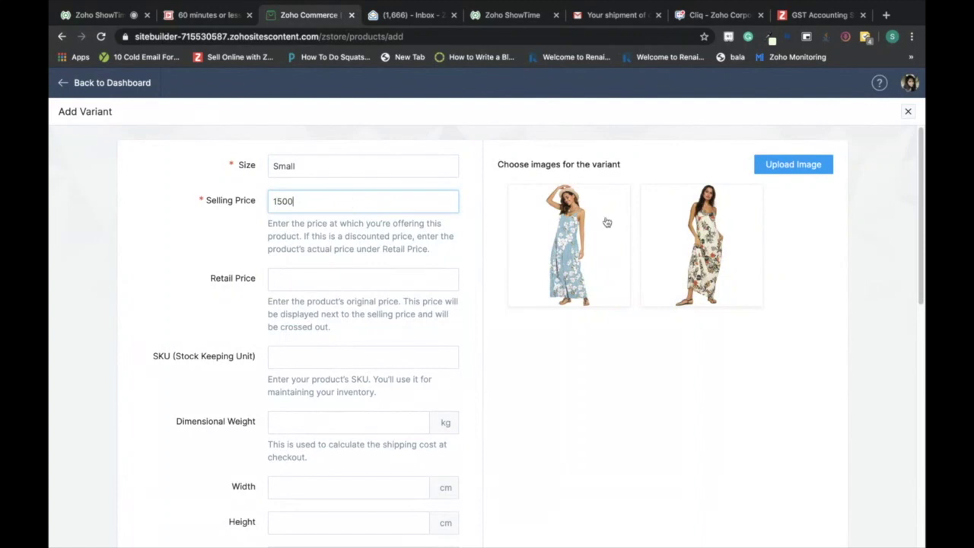
- Set the new variant's retail price to 1700, its SKU to FLOR1234 and its dimensional weight to 0.25 kg
scroll(408, 206, "down", 1)
left_click(333, 229)
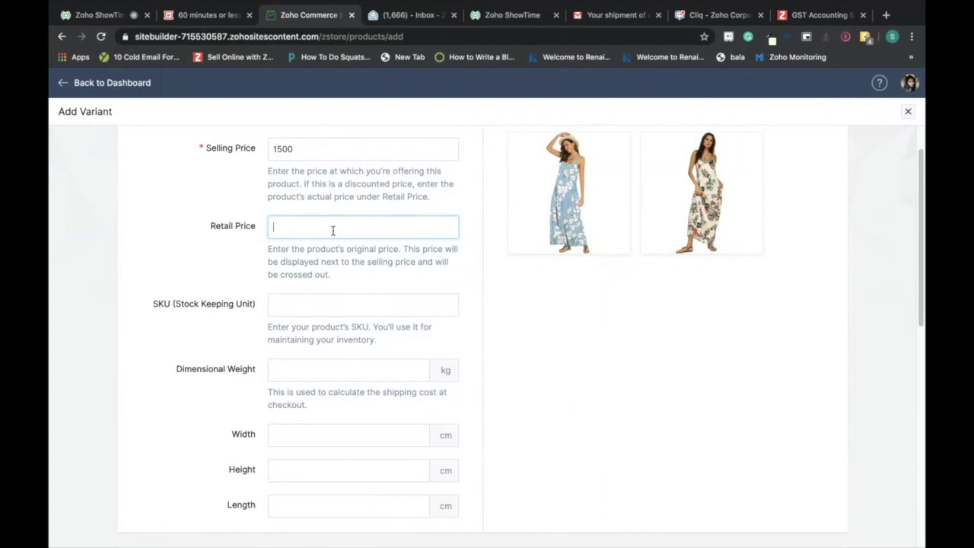
type("00")
left_click(358, 300)
type("FLo")
key("BackSpace")
type("OR1234")
left_click(389, 376)
type("0.25")
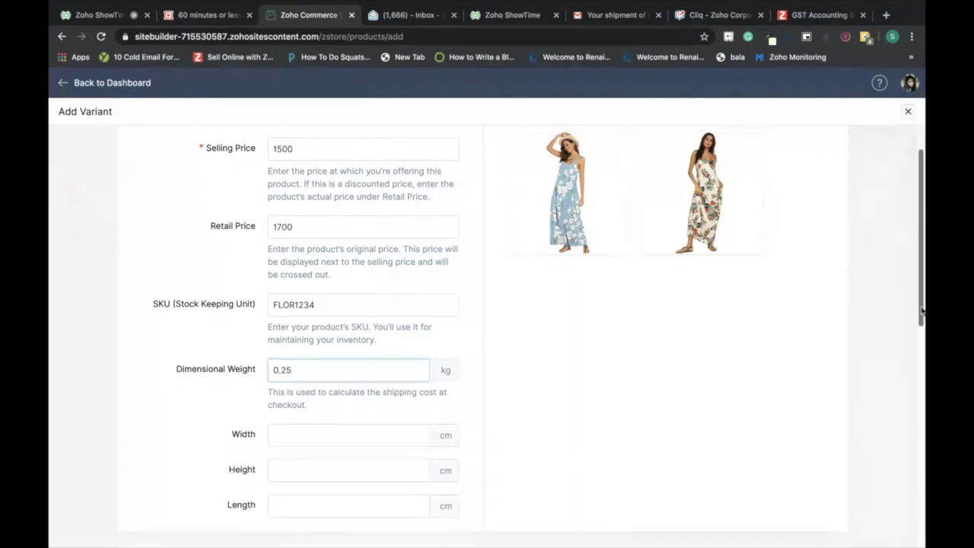
- Set the new variant's quantity to 25 and low stock limit to 5, try to add it, and discard the variant form
scroll(820, 381, "down", 5)
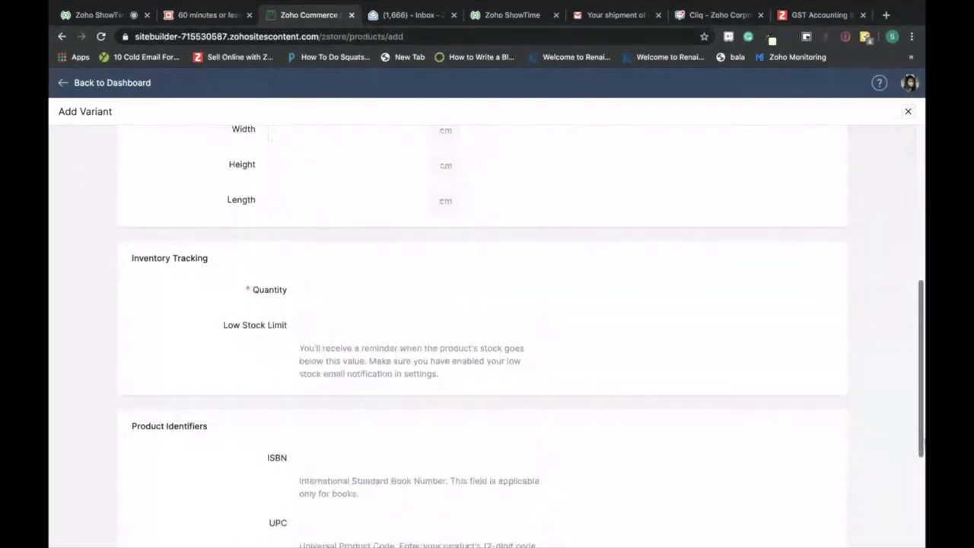
left_click(396, 214)
type("25")
left_click(386, 249)
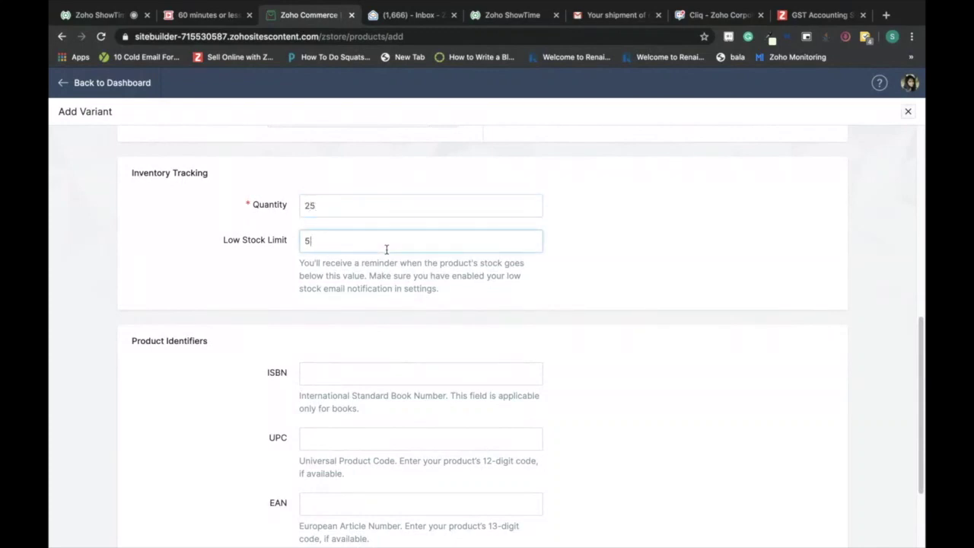
scroll(917, 426, "down", 2)
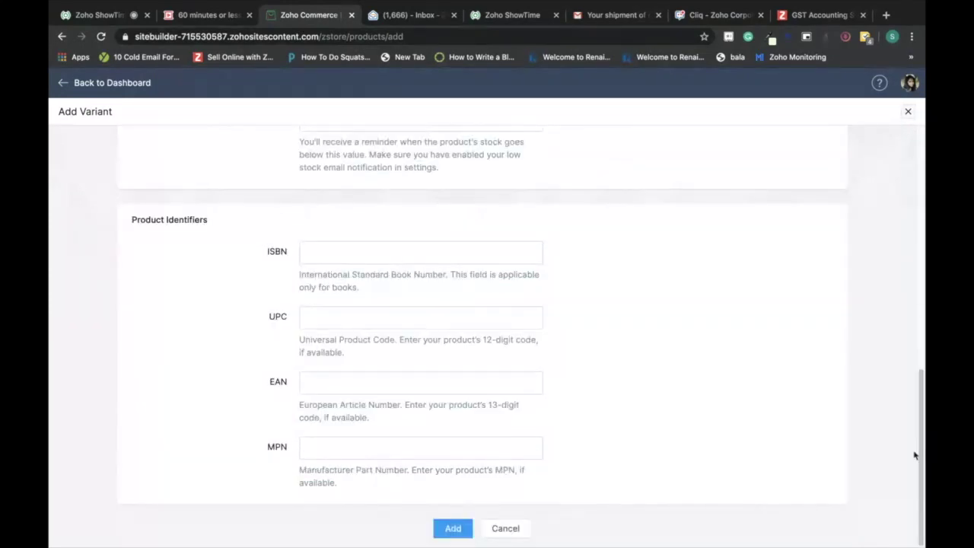
left_click(453, 528)
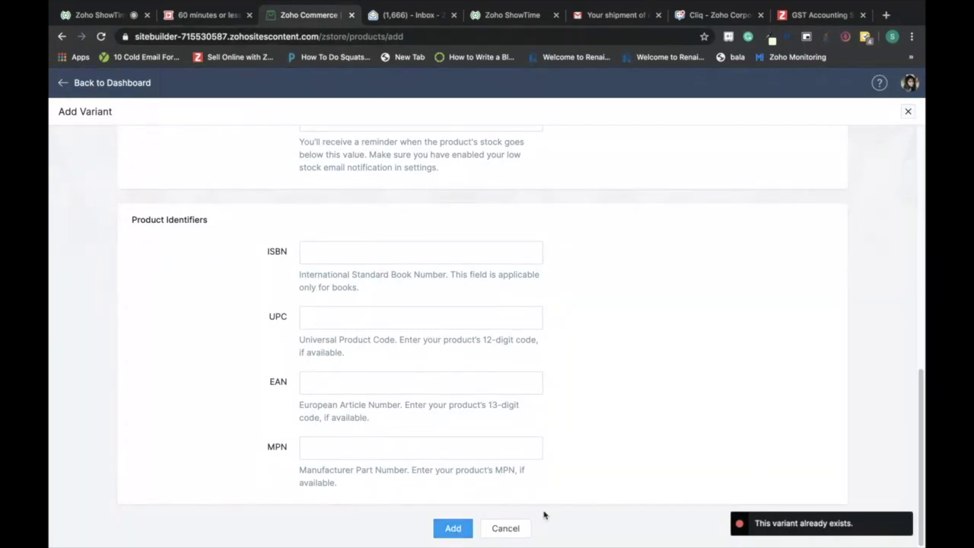
left_click(522, 527)
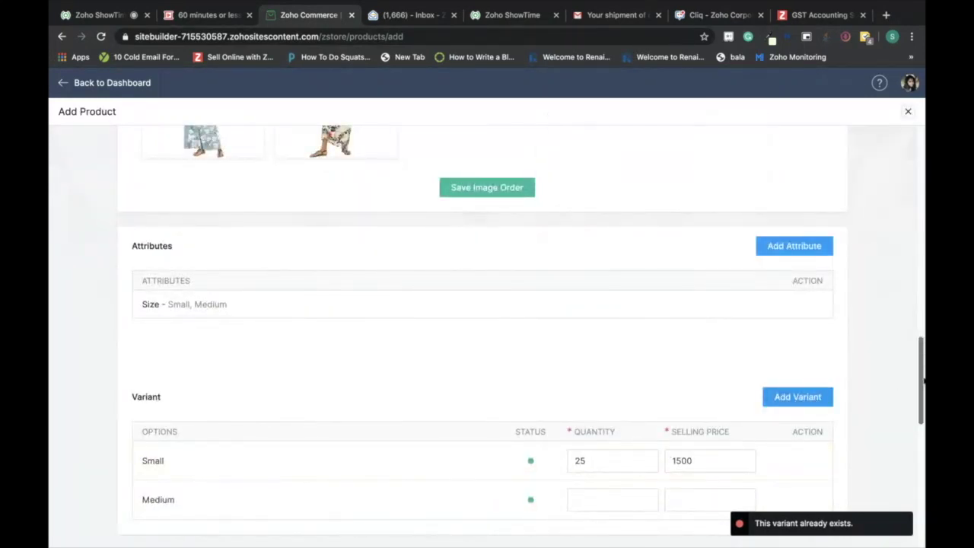
- Try to save the product with the Medium variant's quantity and selling price left blank
scroll(913, 384, "down", 3)
scroll(913, 384, "up", 2)
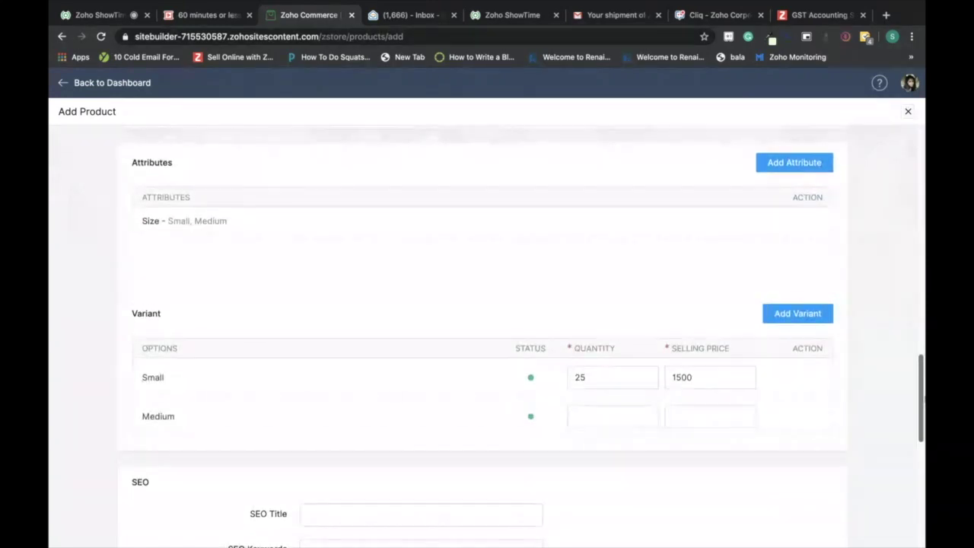
scroll(847, 396, "down", 2)
left_click(599, 286)
scroll(487, 343, "down", 5)
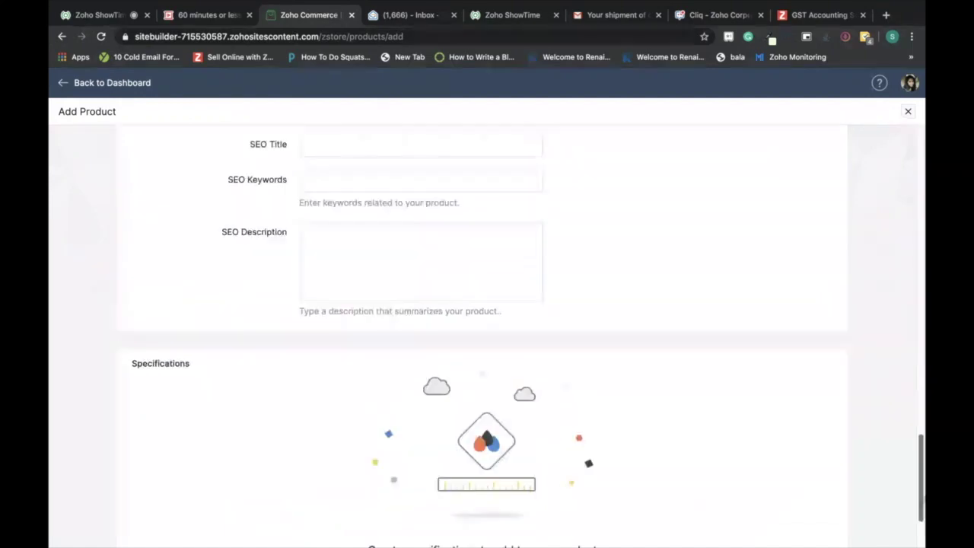
left_click(454, 528)
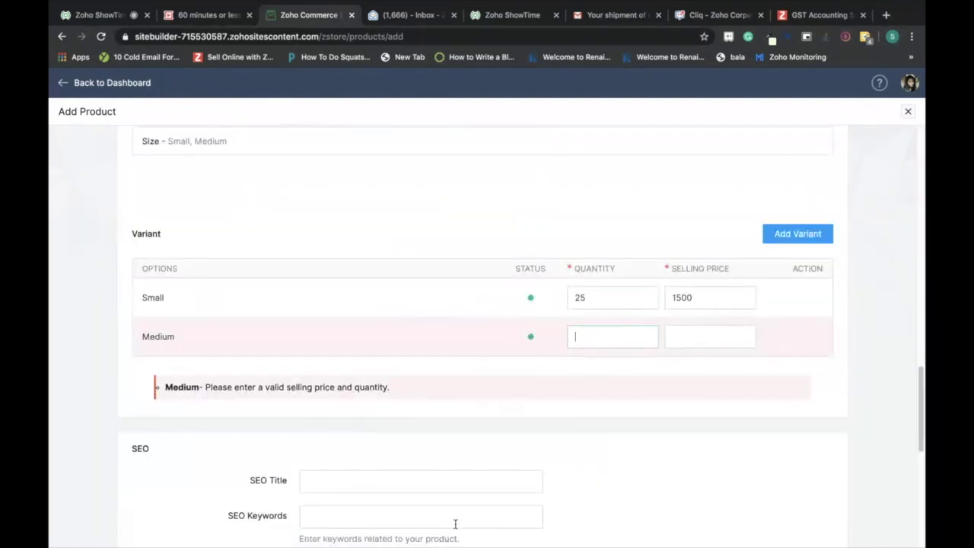
- Set the Medium variant's quantity to 5 and selling price to 1500, set the Small variant's quantity to 20, and save the product
type("5")
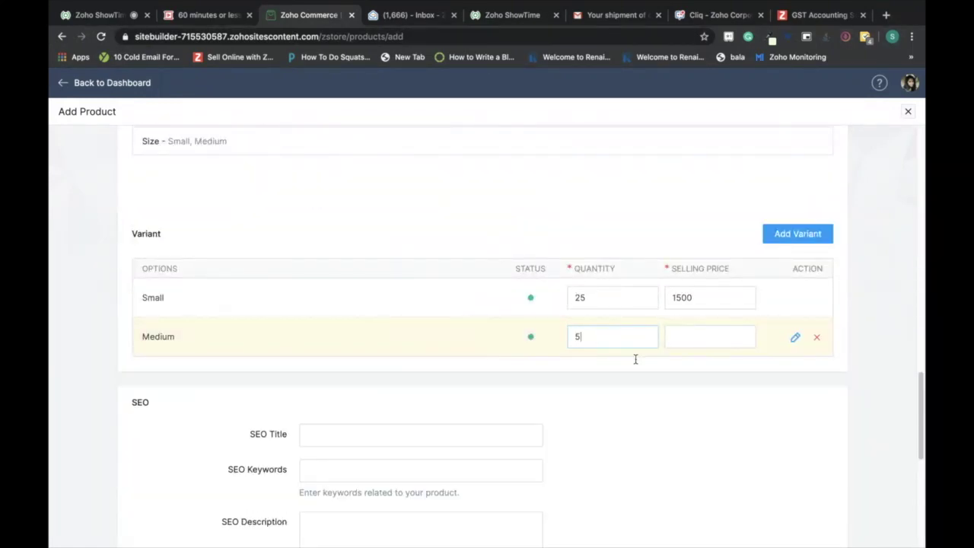
left_click(698, 336)
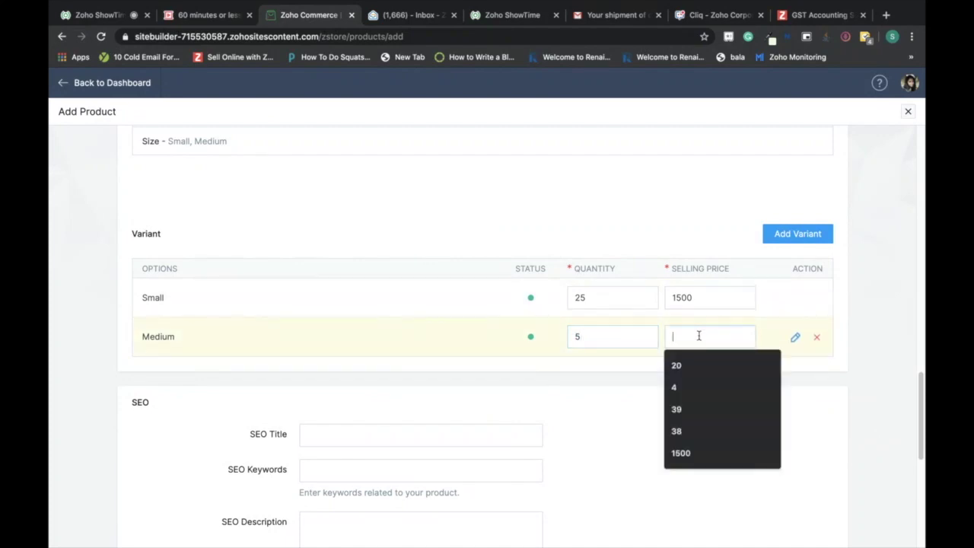
type("1500")
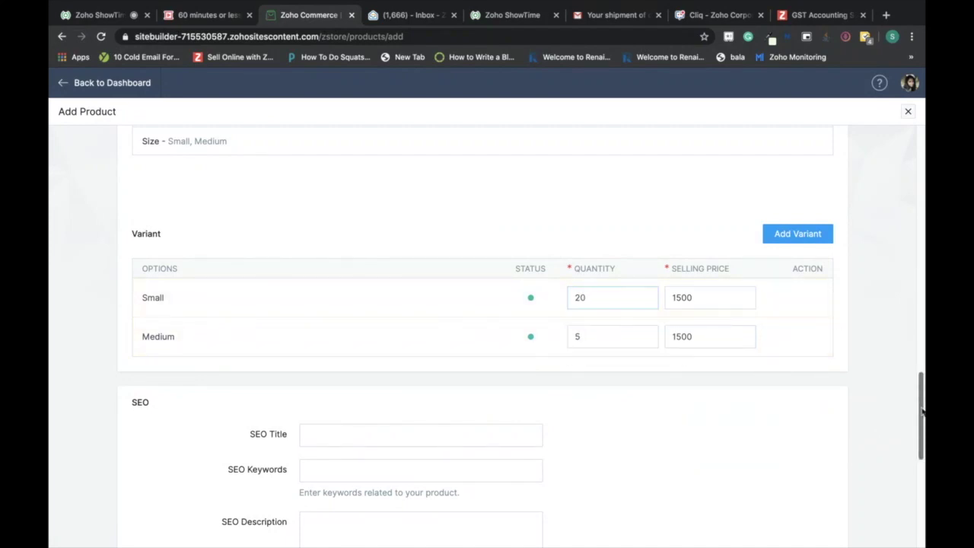
scroll(407, 484, "down", 5)
left_click(447, 529)
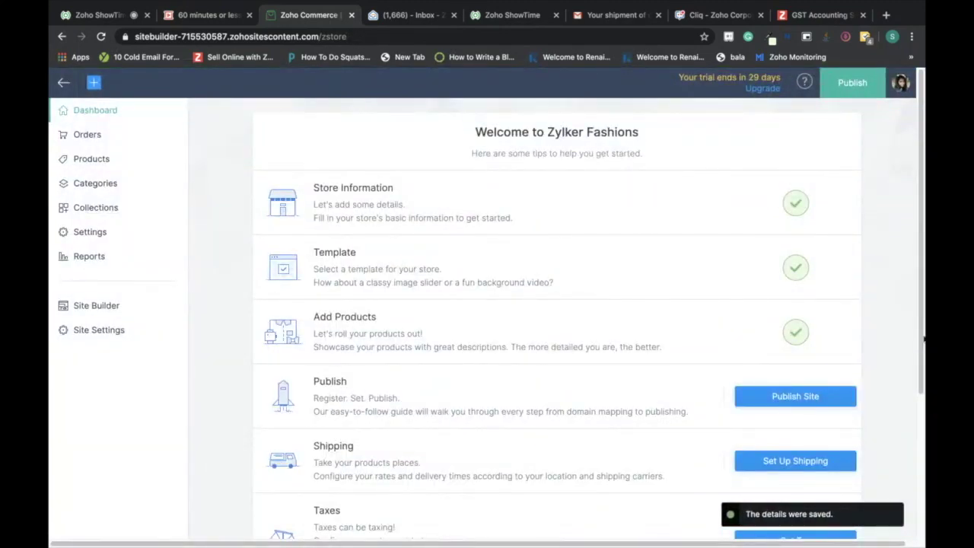
- Go to the store's shipping setup and start a shipping zone titled Domestic Shipping
left_click_drag(922, 339, 921, 379)
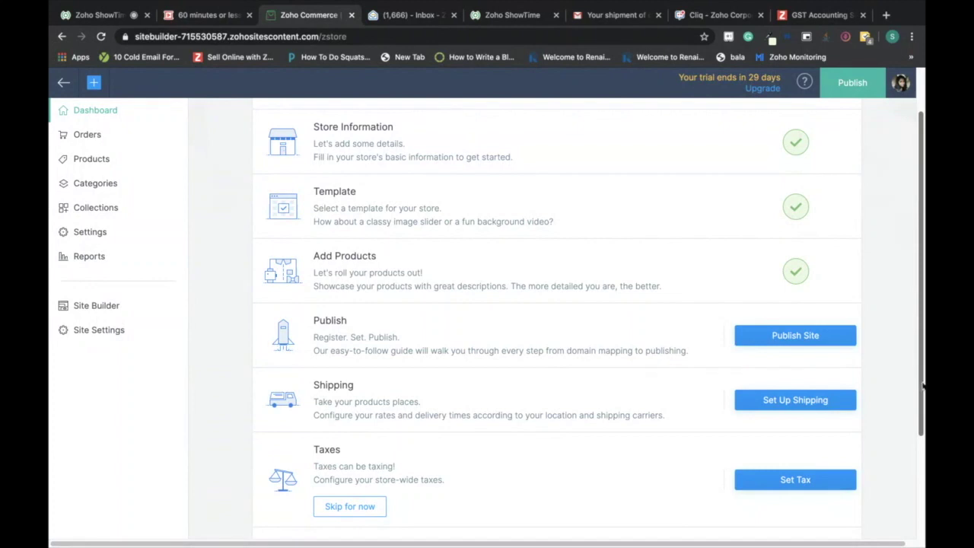
scroll(923, 386, "down", 1)
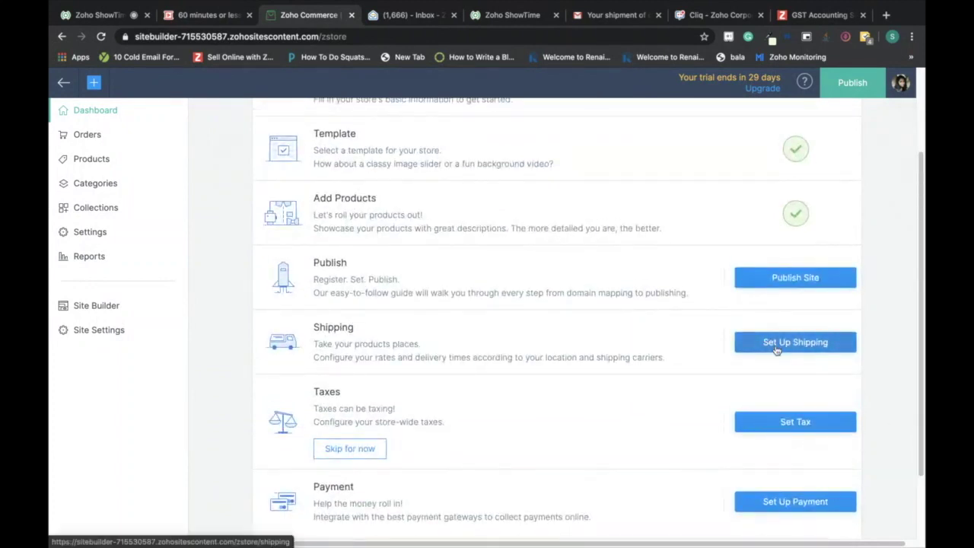
left_click(776, 344)
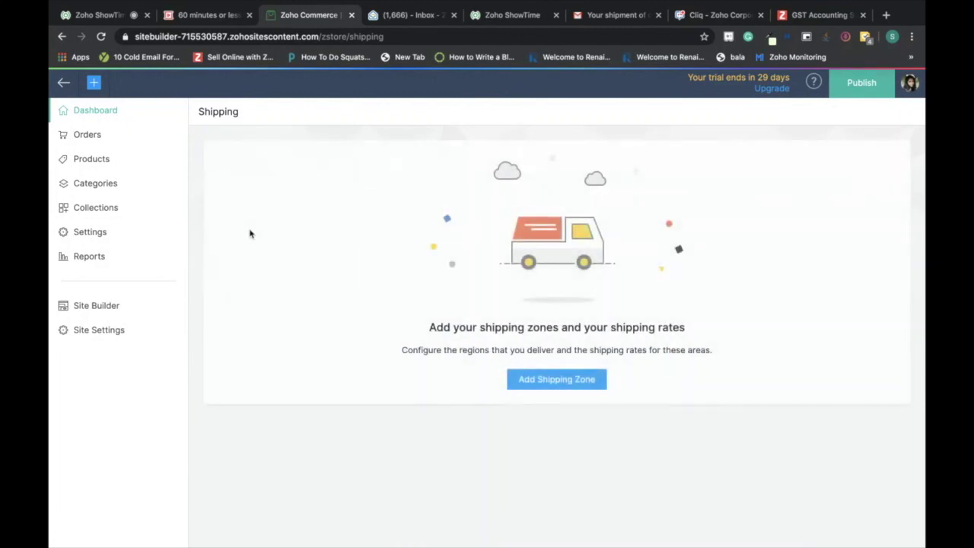
left_click(552, 379)
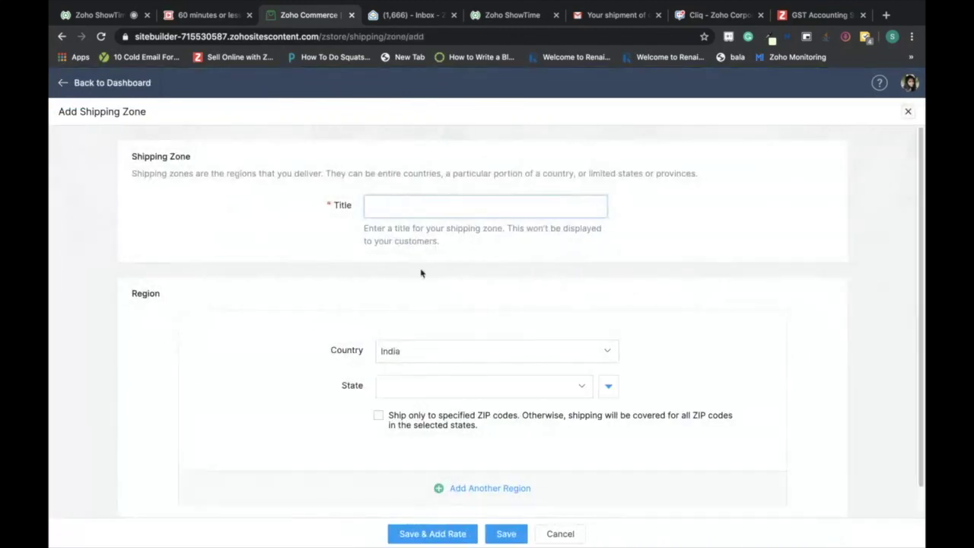
type("Domestic Shipping")
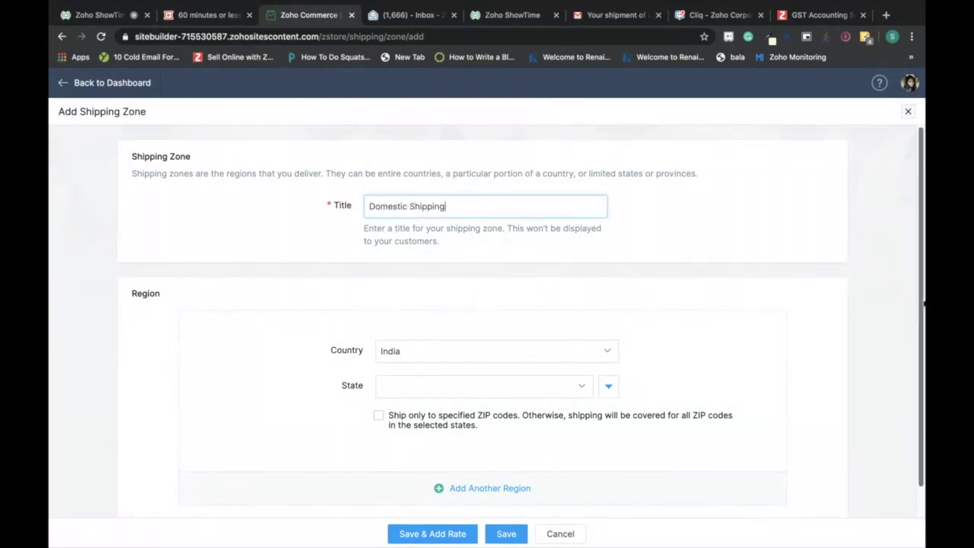
- Include all states of India in the shipping zone's region, without limiting it to specified ZIP codes
scroll(922, 304, "down", 1)
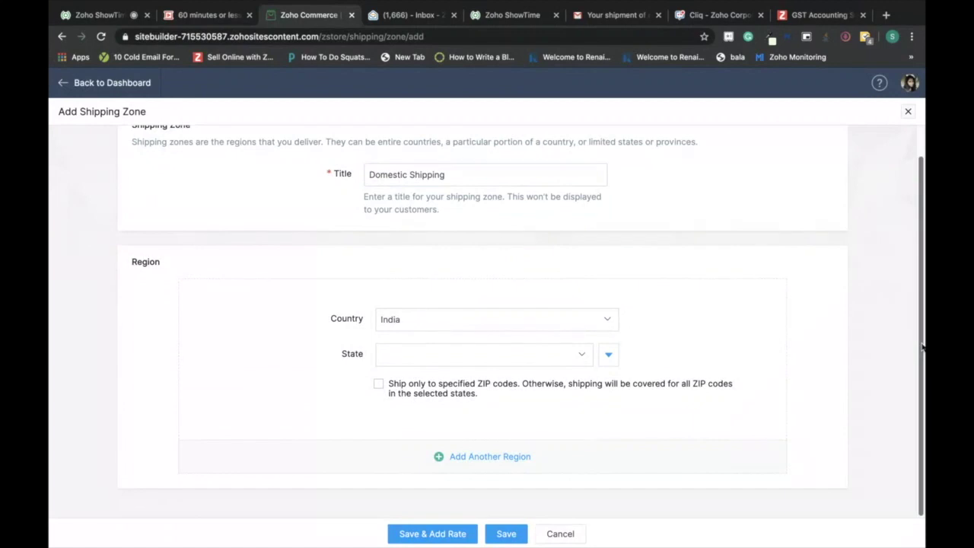
left_click(609, 355)
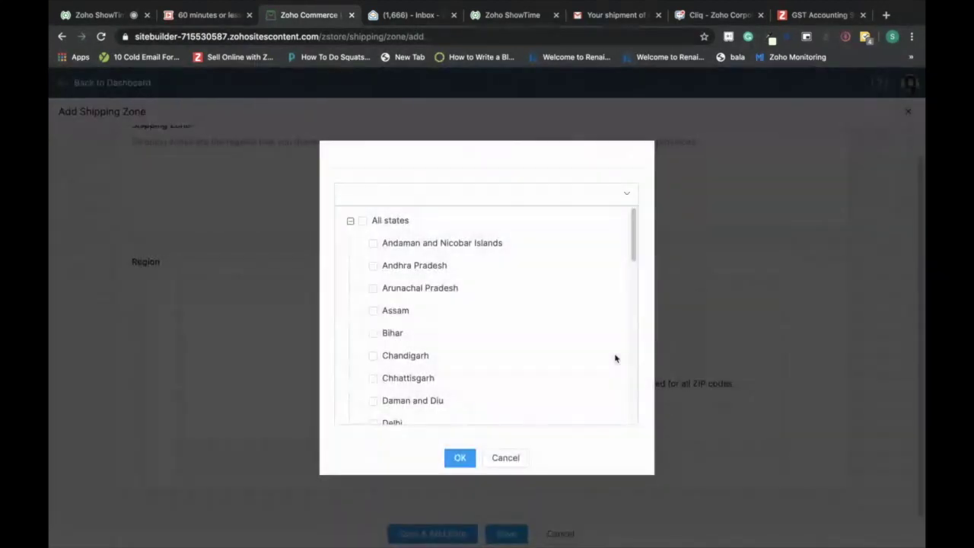
left_click(363, 220)
left_click(460, 457)
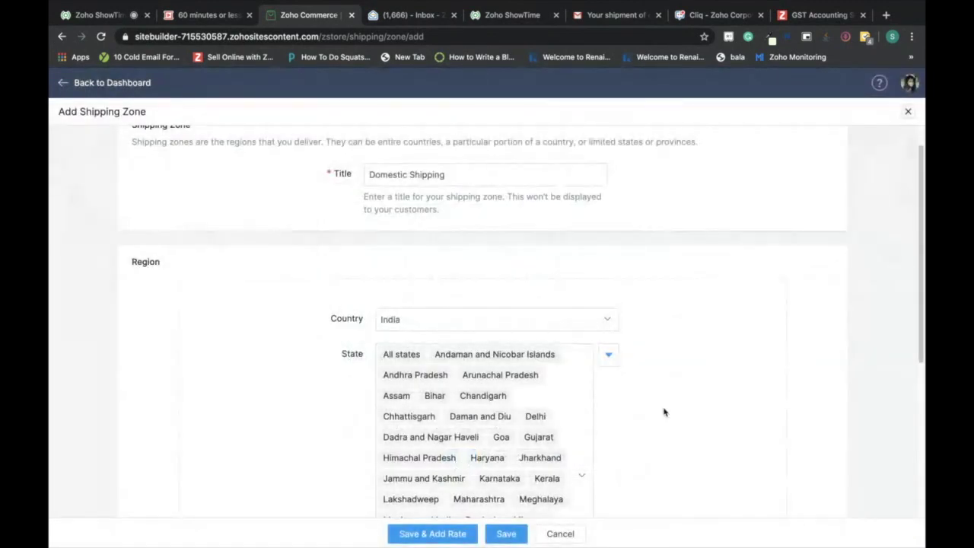
left_click_drag(919, 335, 923, 439)
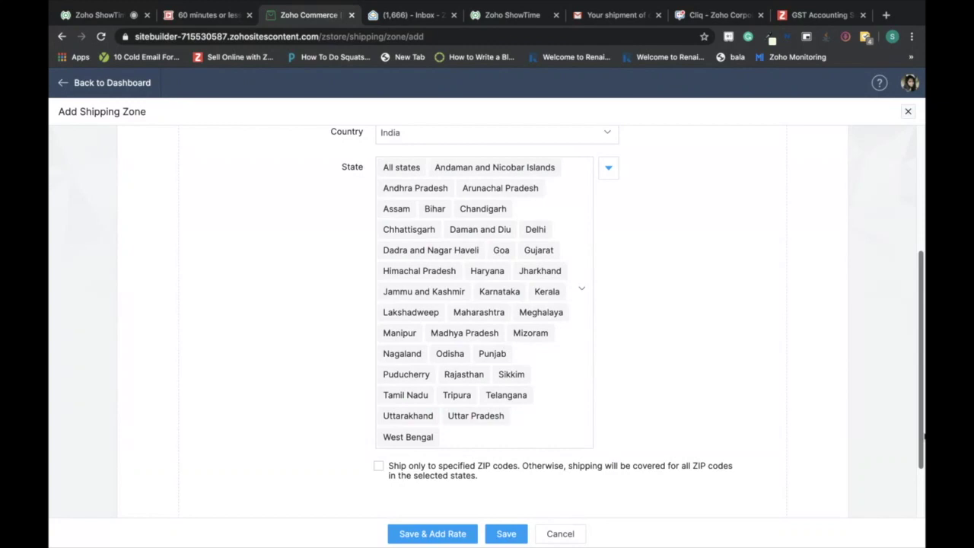
left_click_drag(924, 436, 924, 471)
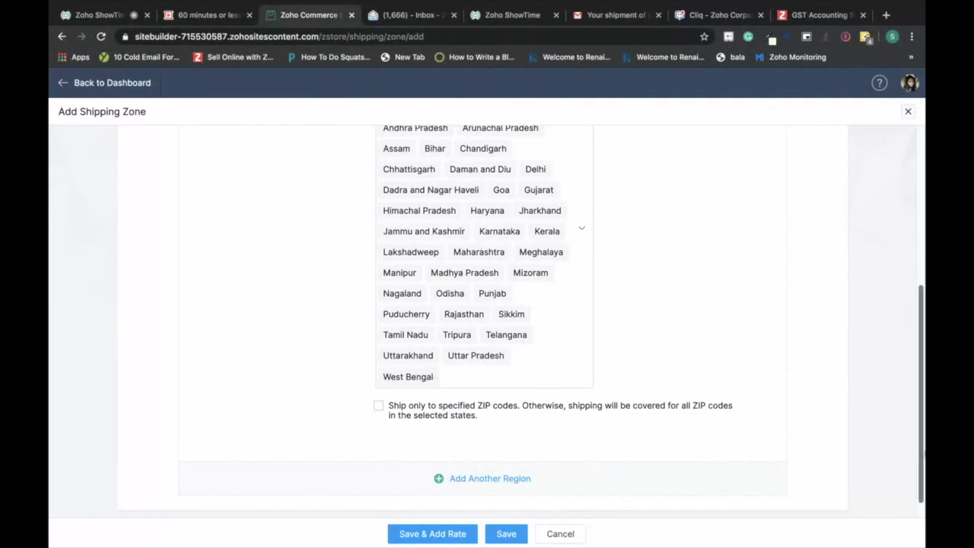
- Save the zone and add a shipping rate named Free Shipping with an estimated delivery time of 3-5 business days
scroll(921, 396, "down", 1)
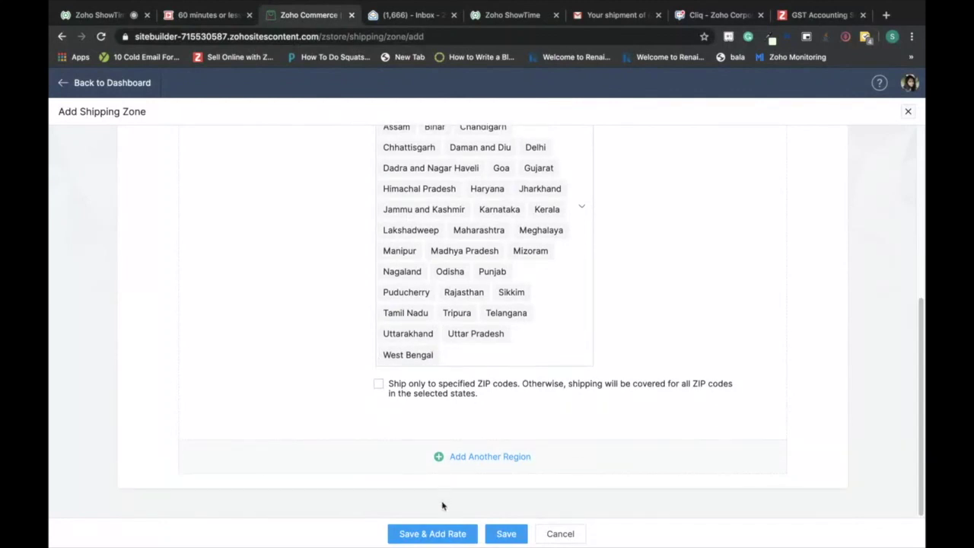
left_click(436, 536)
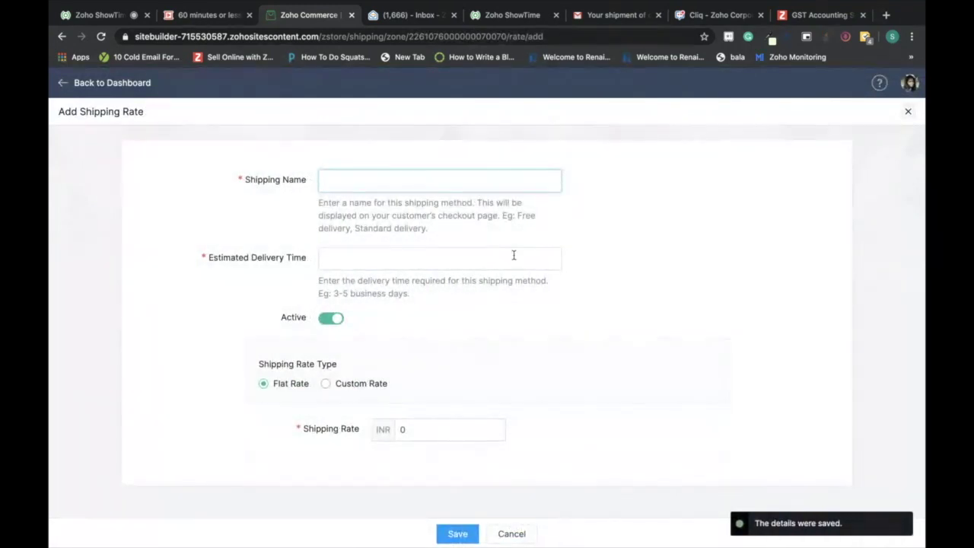
left_click(439, 204)
type("F")
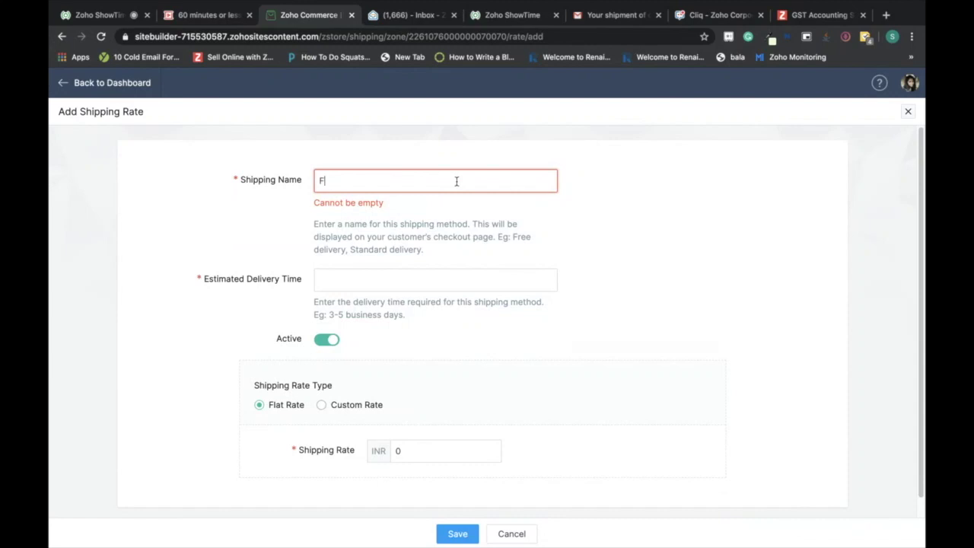
type("ree ")
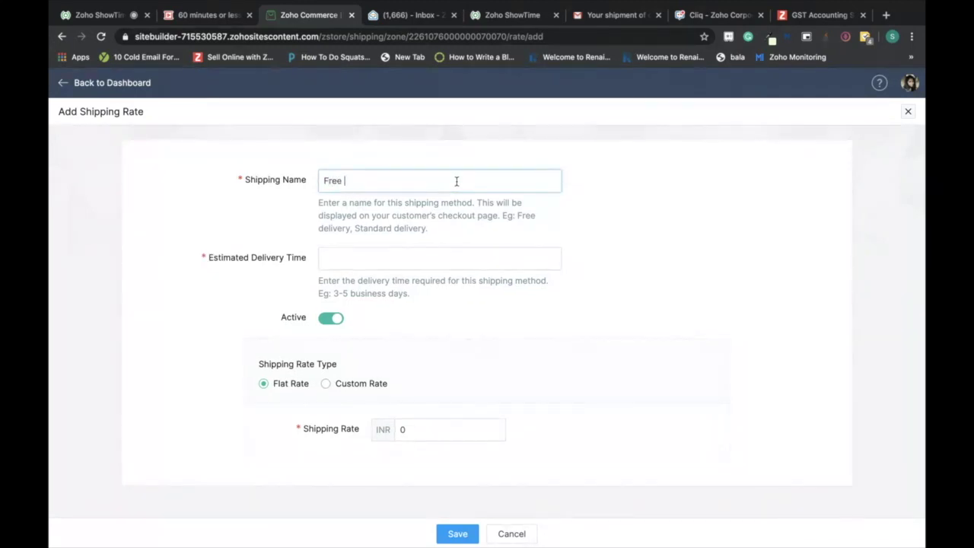
type("Shipping")
left_click(432, 259)
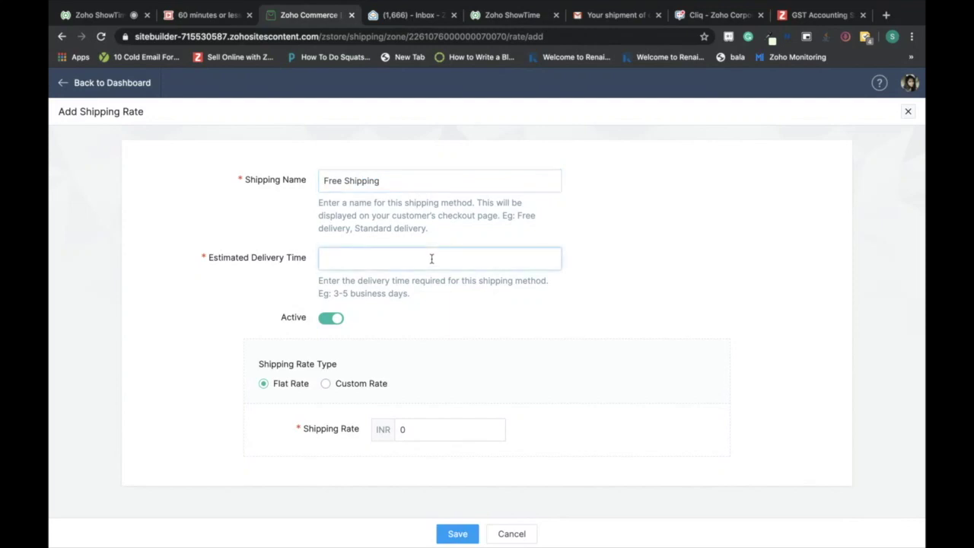
type("3-5 Bu")
type(" busin")
type("ess days")
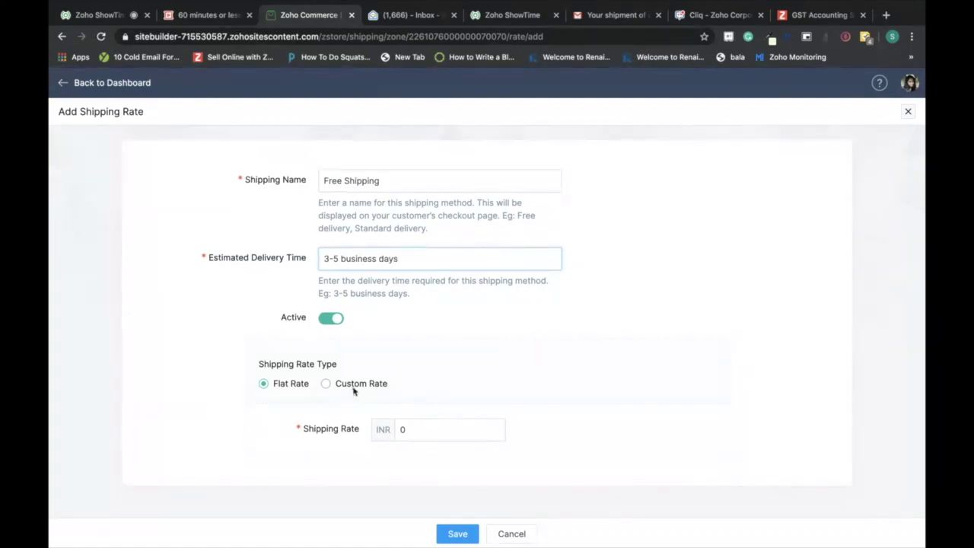
- Set the Free Shipping flat rate to INR 0 and save the rate
left_click(439, 429)
key("BackSpace")
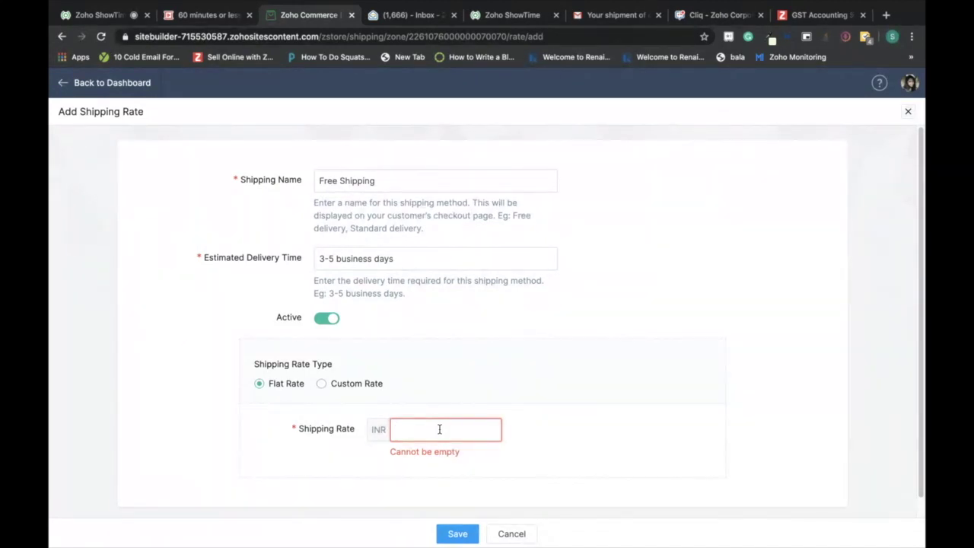
type("00")
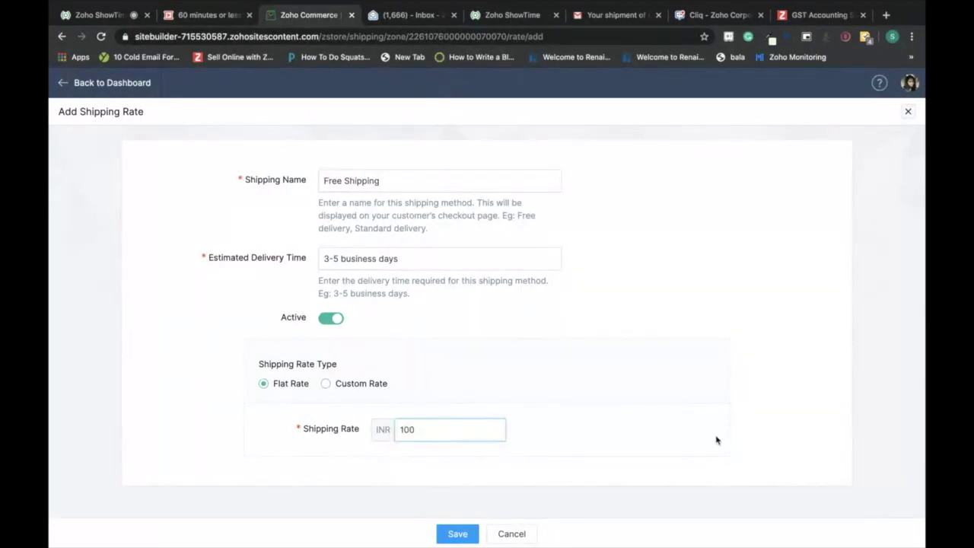
key("BackSpace")
key("BackSpace")
type("0")
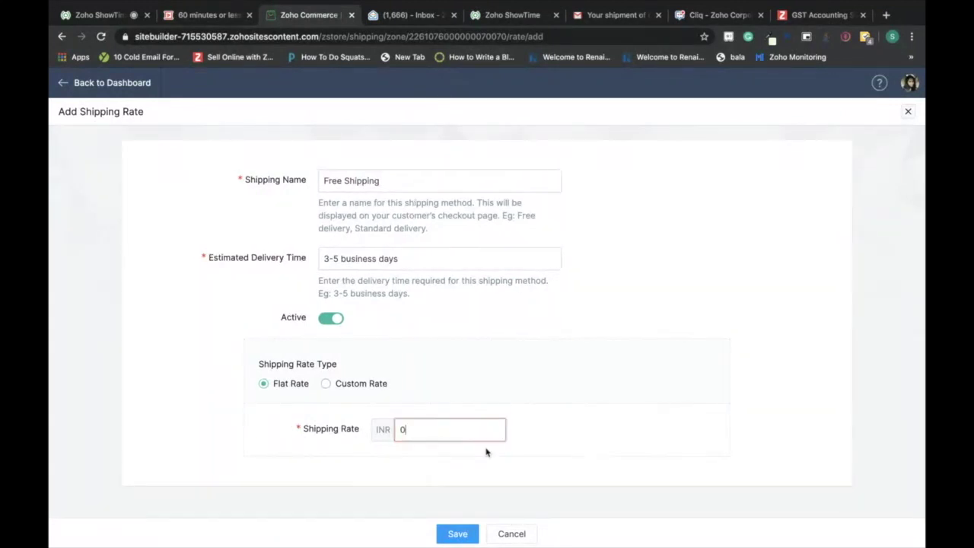
left_click(457, 534)
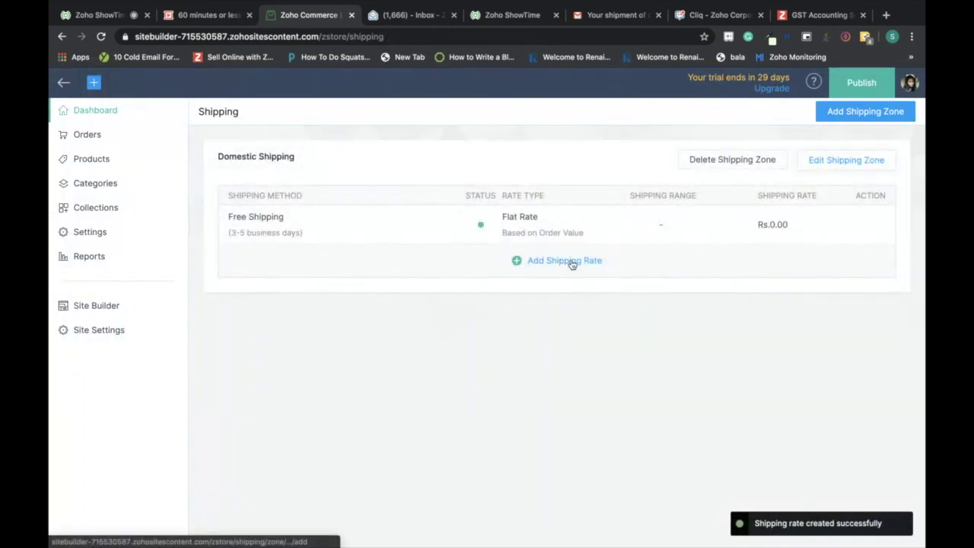
- Add another domestic shipping rate named Next day delivery with an estimated delivery time of 1 business day
left_click(572, 263)
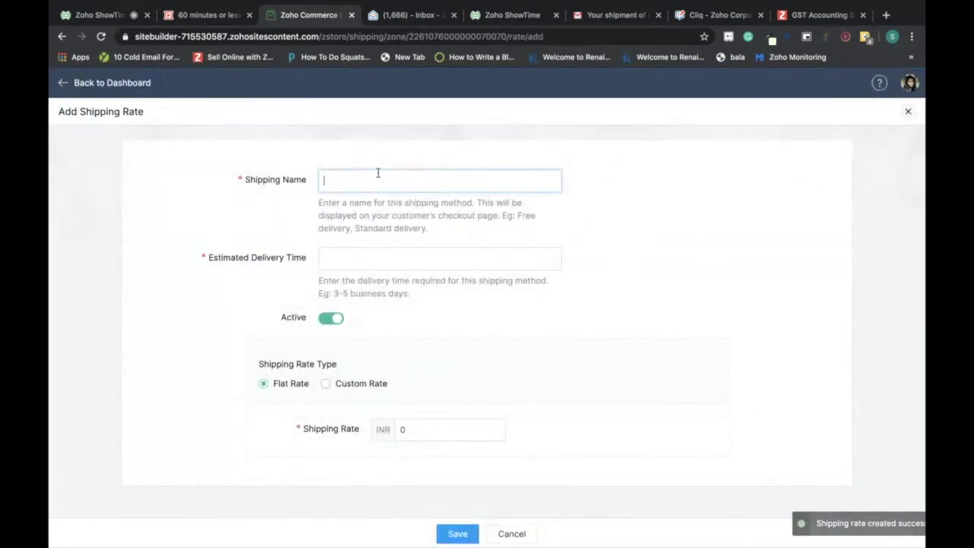
type("F")
key("BackSpace")
type("Next day delivery")
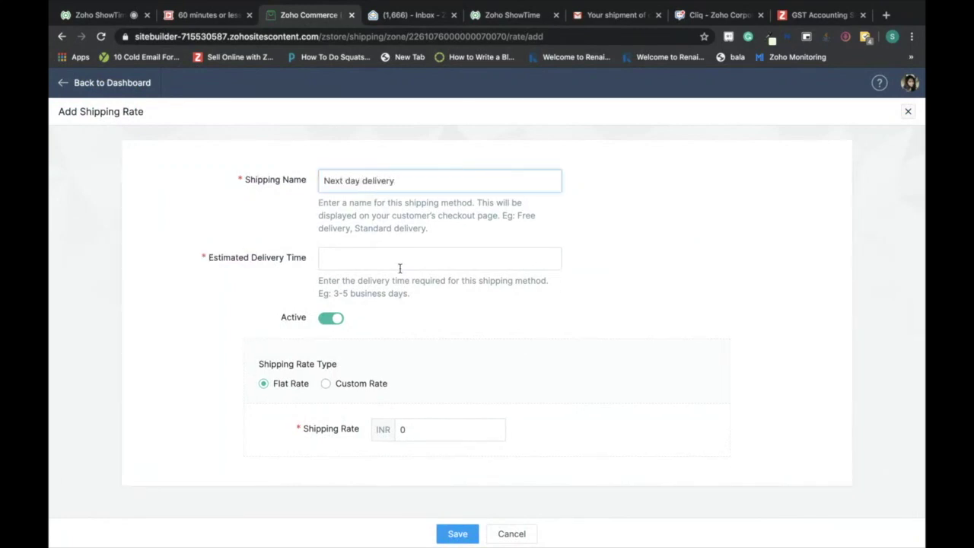
left_click(399, 268)
type("1 business day")
- Set the Next day delivery flat rate to INR 100 and save the rate
left_click(447, 424)
key("BackSpace")
type("100")
left_click(448, 537)
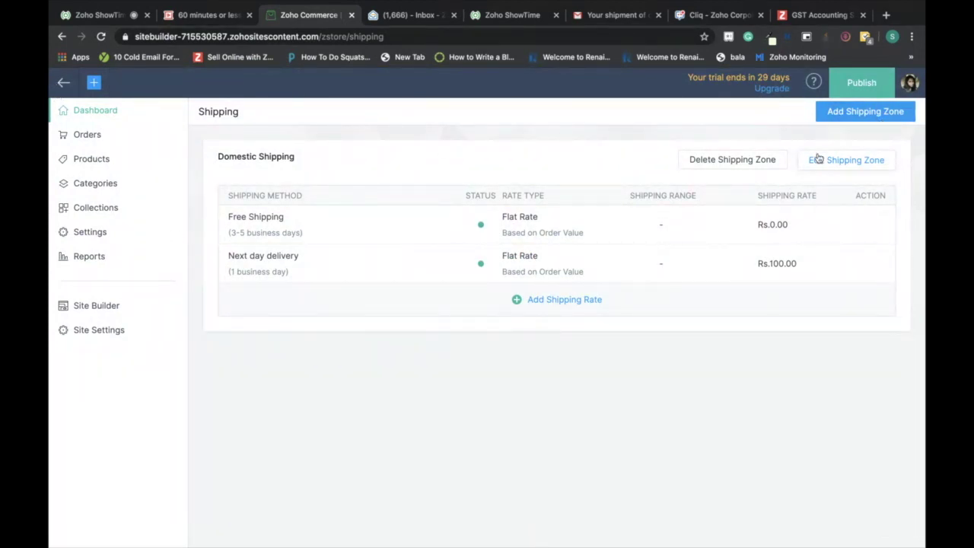
- Leave the shipping setup without adding another zone and reopen the Zylker Fashions store from the store list
left_click(858, 119)
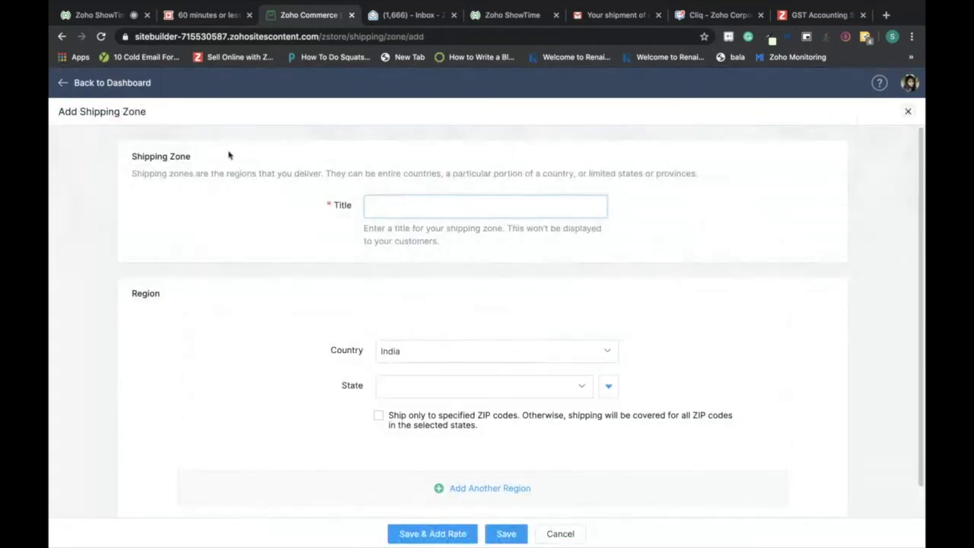
left_click(64, 82)
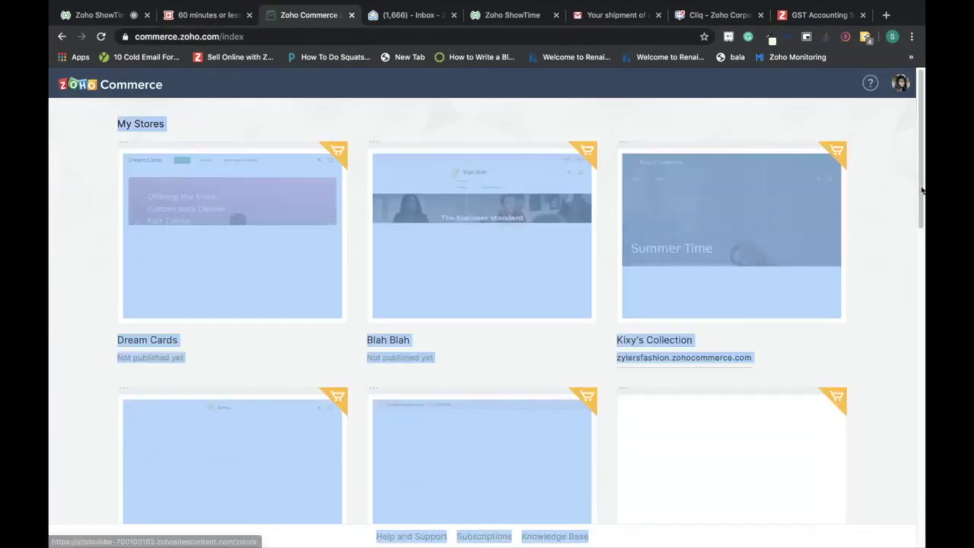
scroll(923, 190, "down", 3)
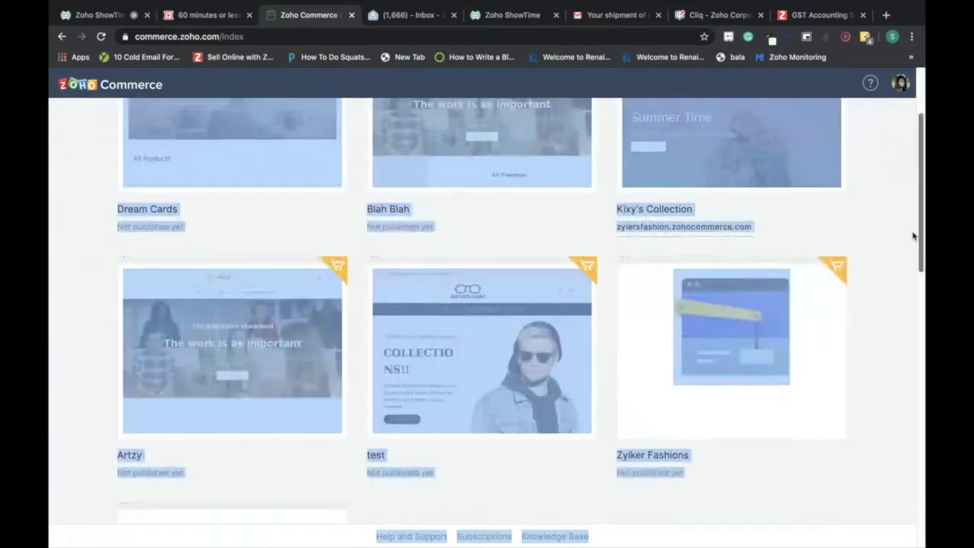
left_click(770, 332)
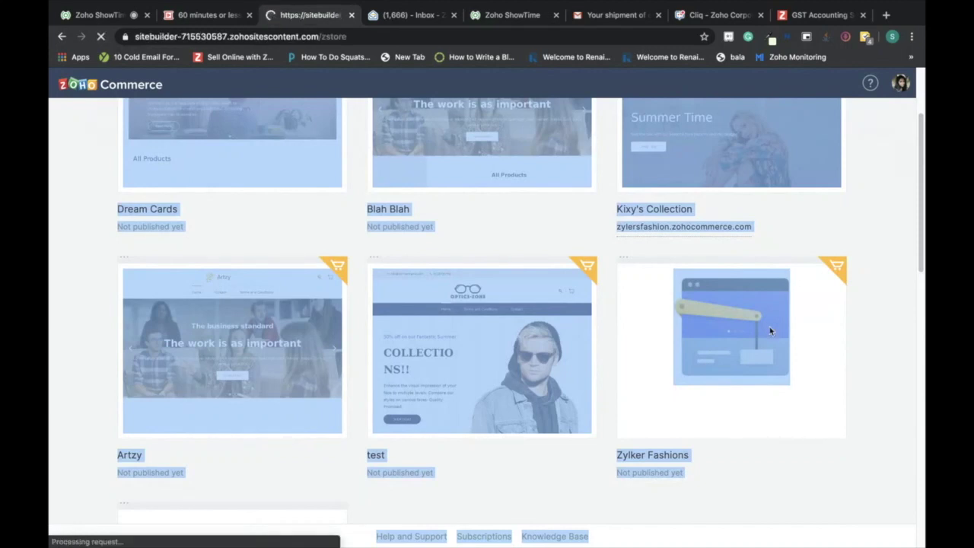
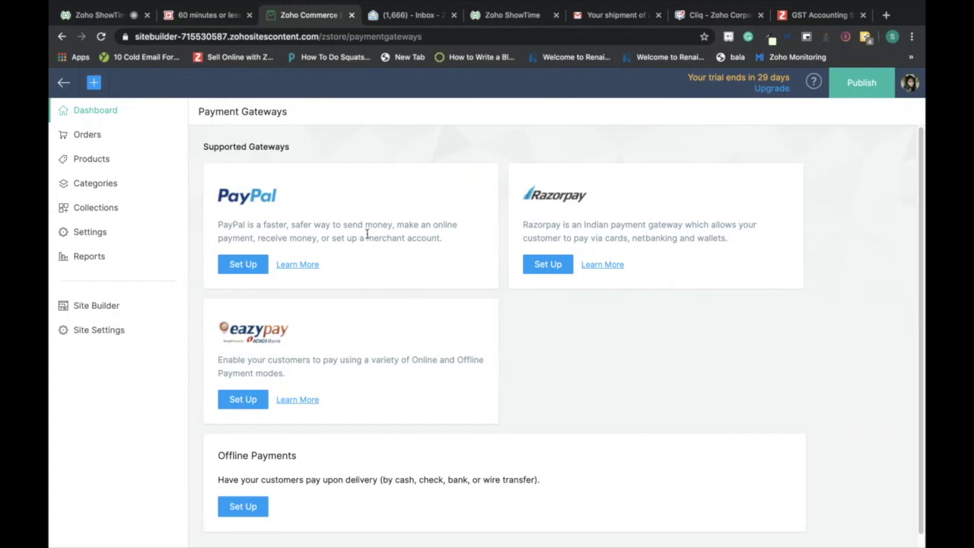
- Set up offline payments as a payment gateway with the label Cash on delivery
scroll(289, 365, "down", 1)
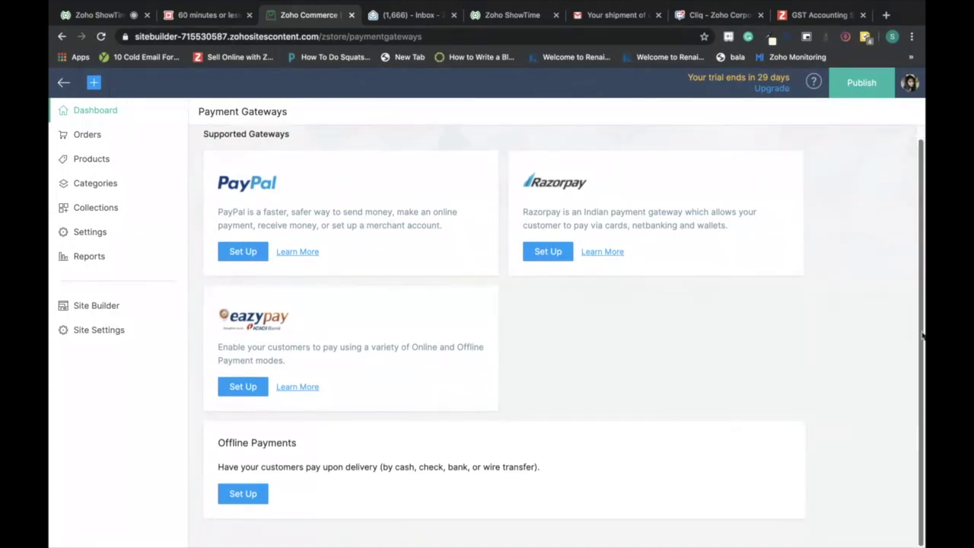
left_click(251, 493)
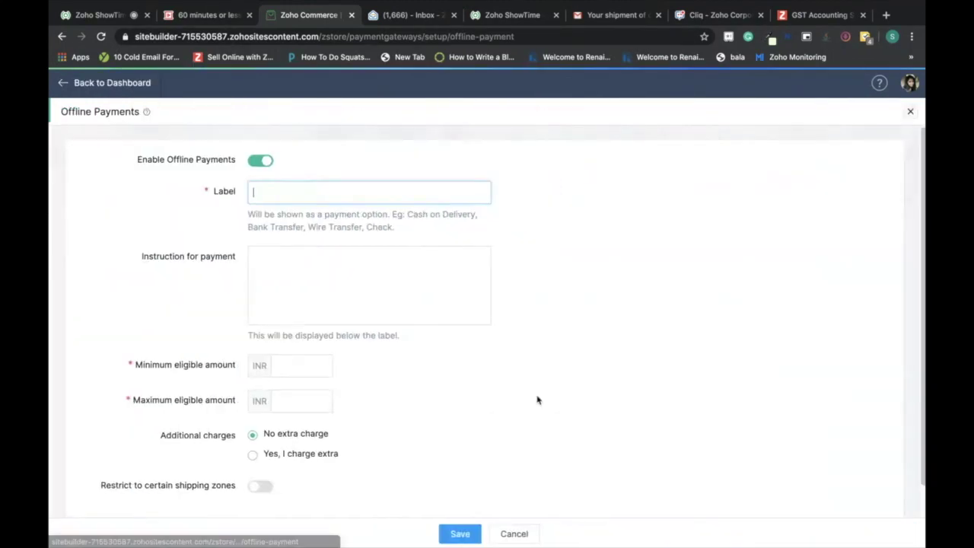
type("Cash on delivery")
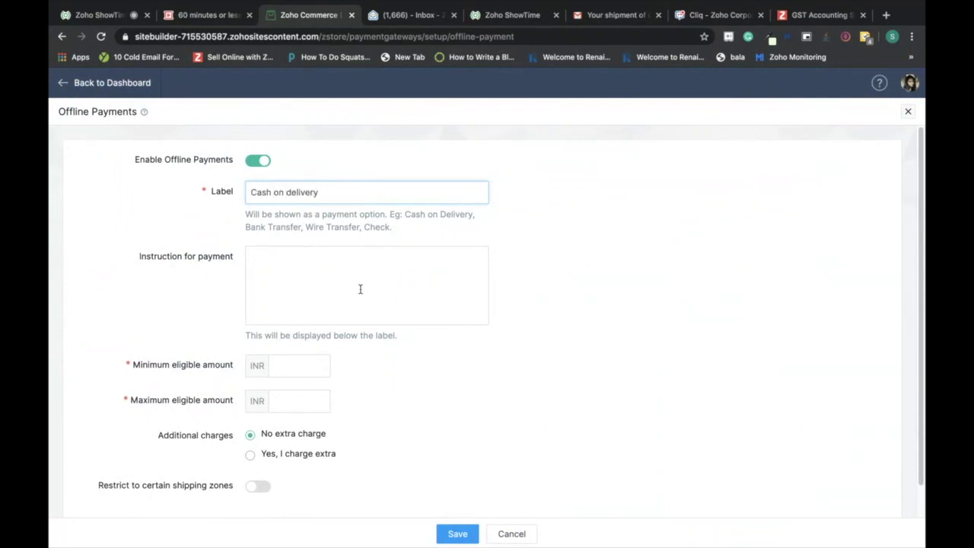
- Set the cash on delivery minimum eligible amount to INR 100 and the maximum to INR 10000, and save the settings
left_click(291, 359)
type("100")
left_click(303, 401)
type("1000")
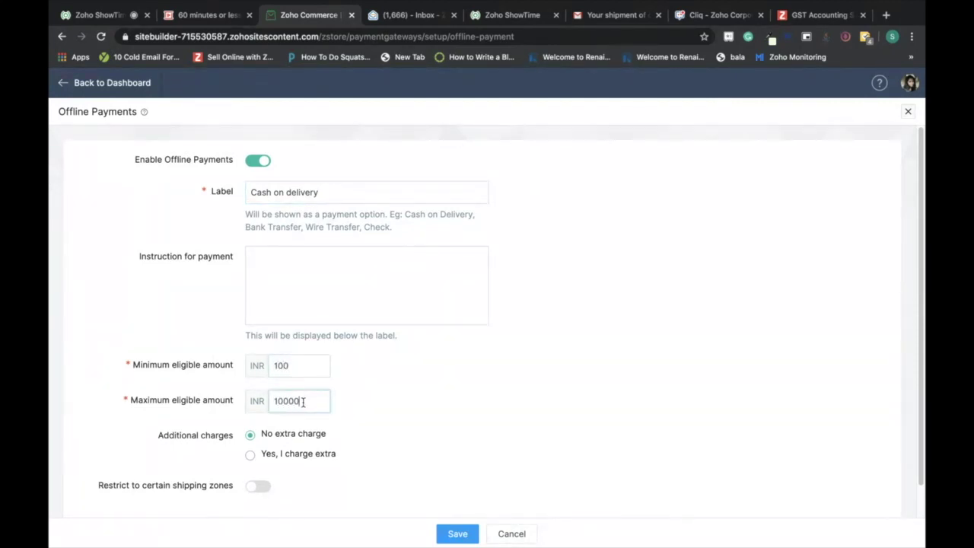
type("0")
left_click(516, 359)
scroll(516, 359, "down", 1)
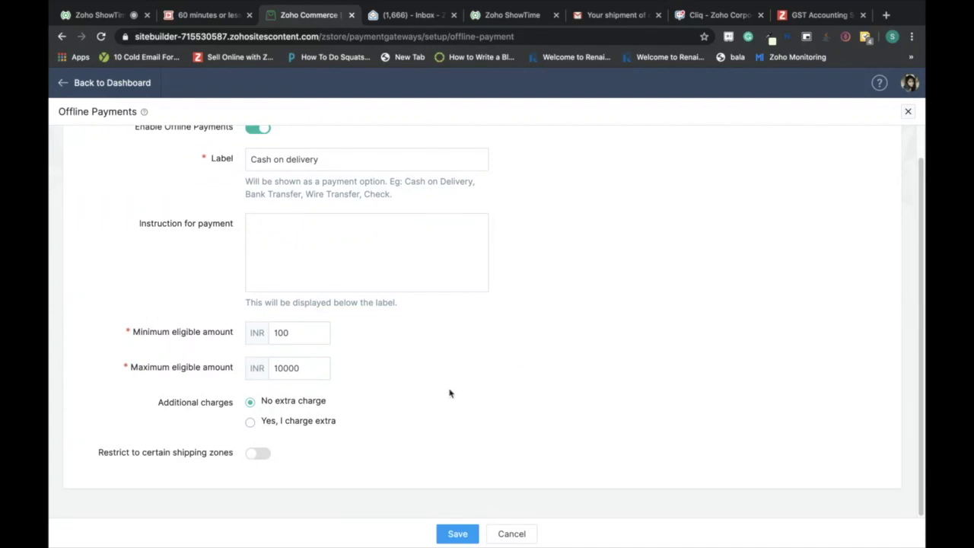
left_click(452, 532)
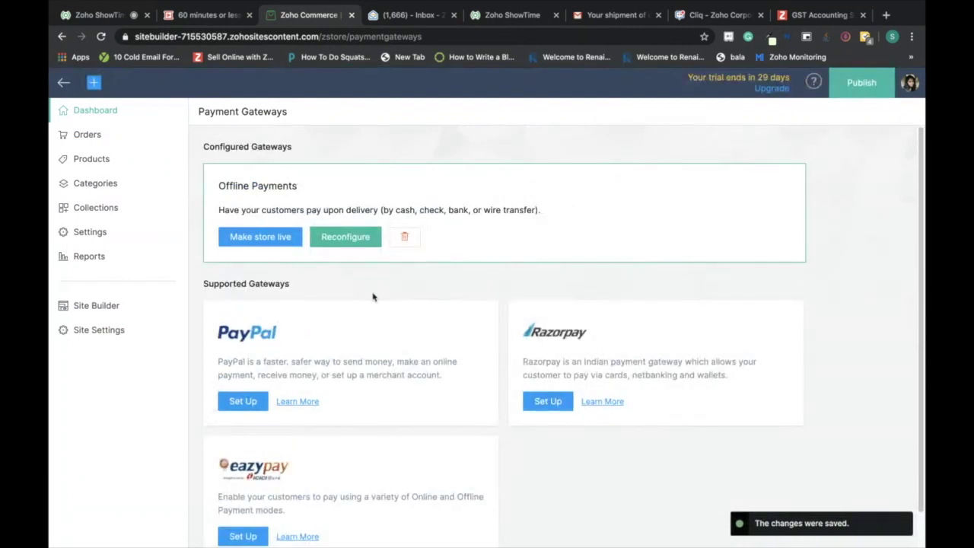
- Make the store live so customers can start purchasing, and return to the store dashboard
left_click(286, 240)
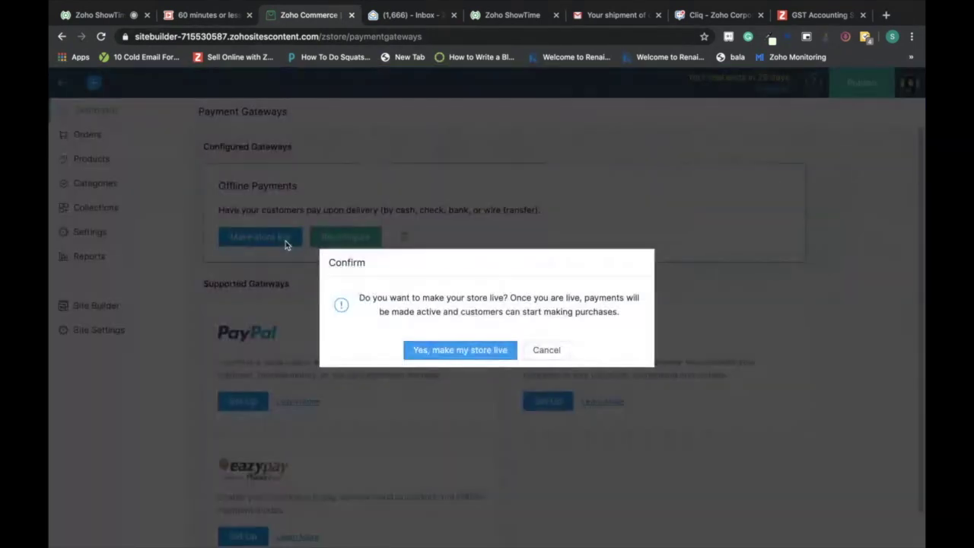
left_click(474, 354)
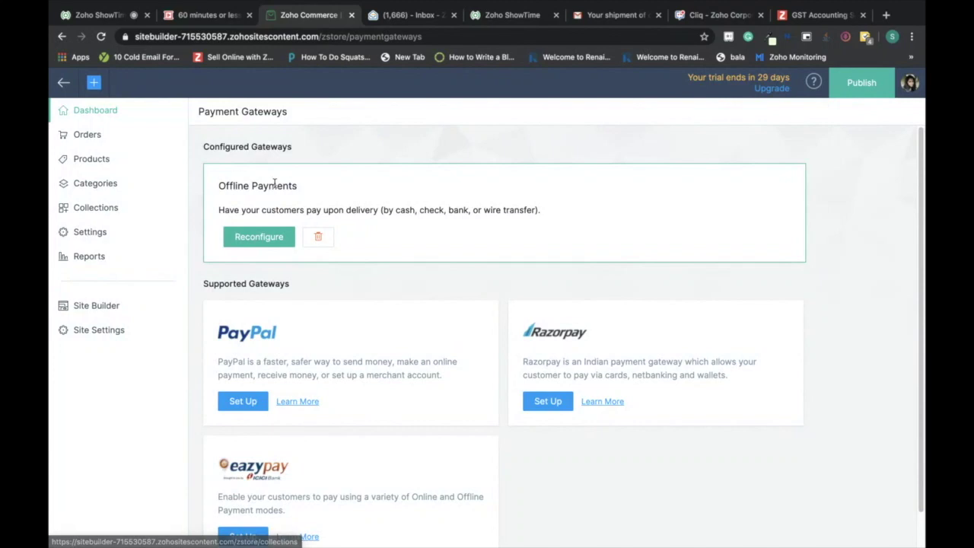
left_click(85, 118)
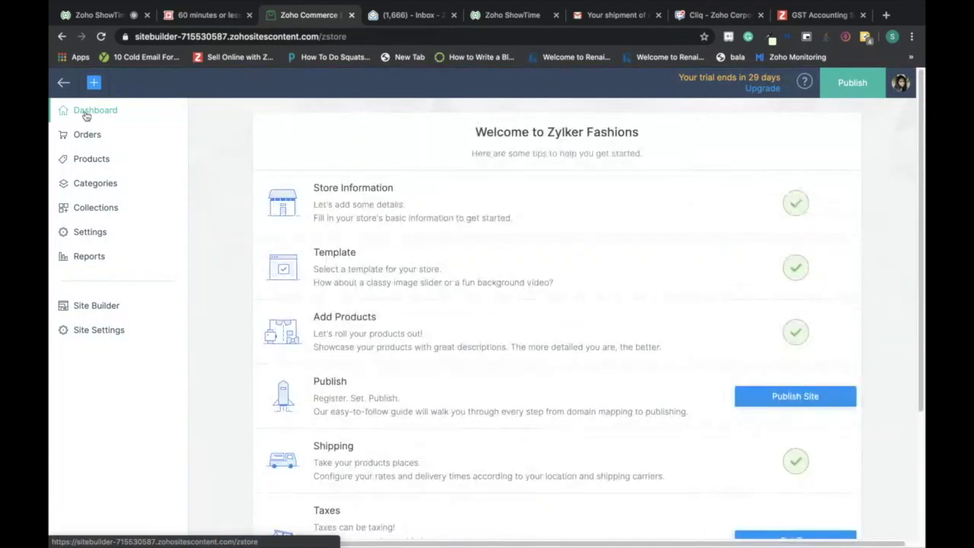
- Publish the site on the free subdomain zylkerfashions.zohocommerce.com and open the published site
scroll(556, 320, "down", 3)
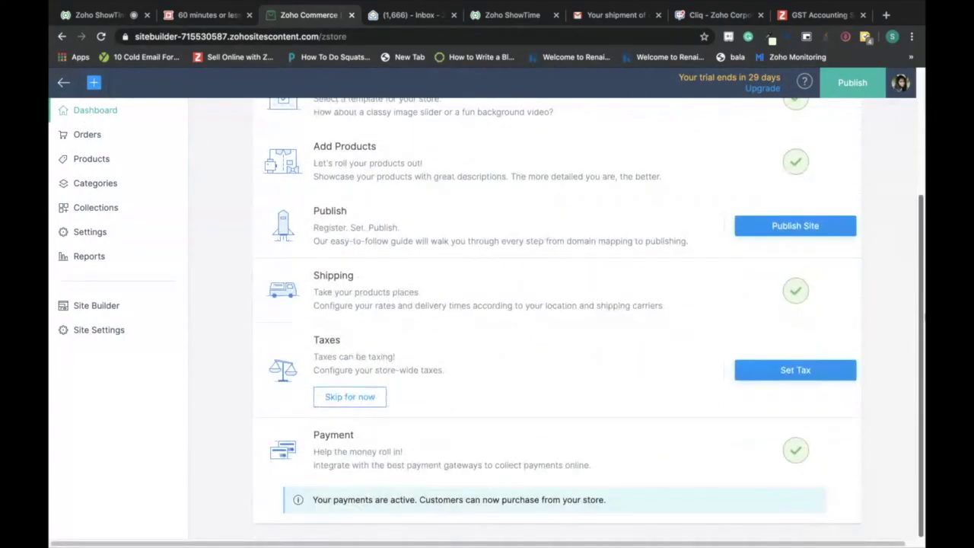
scroll(555, 319, "up", 2)
scroll(555, 319, "down", 1)
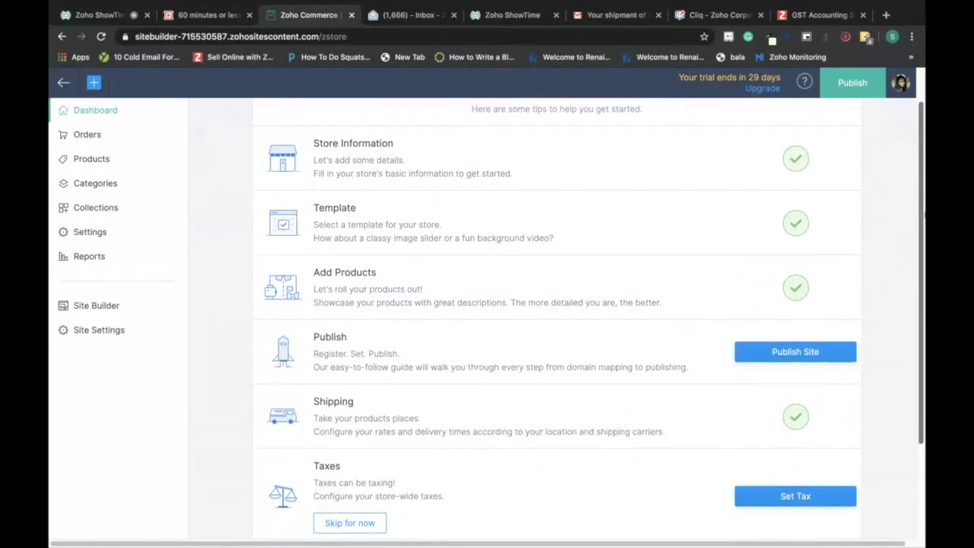
scroll(556, 320, "down", 1)
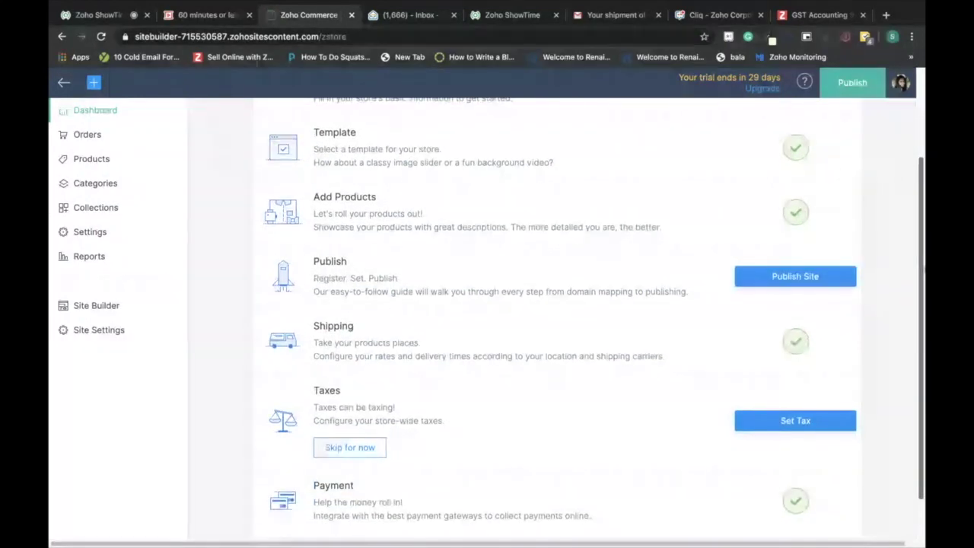
scroll(556, 319, "up", 1)
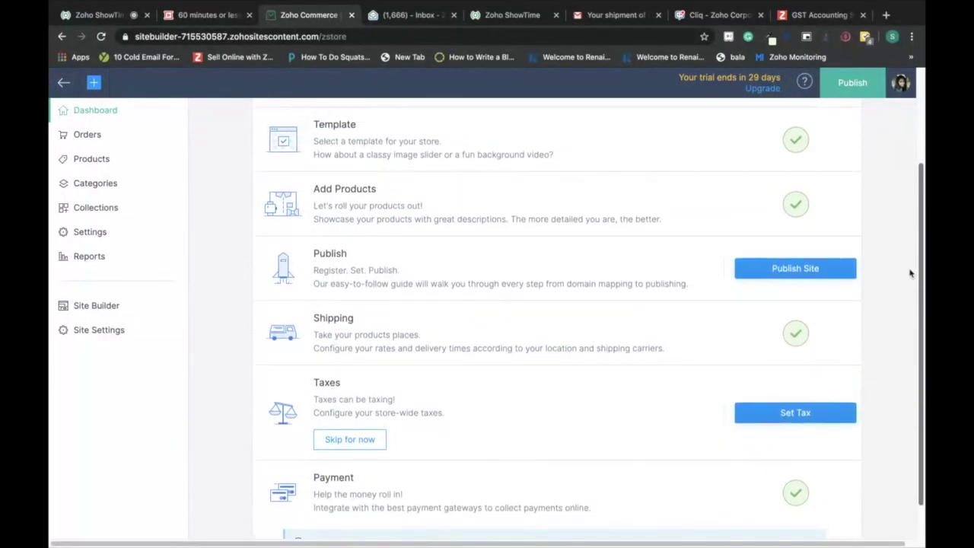
left_click(825, 271)
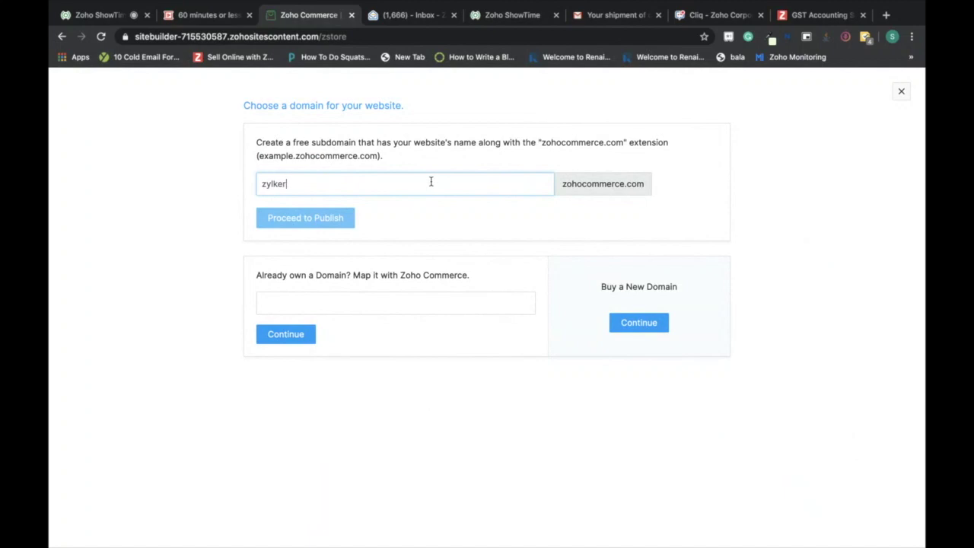
type("fashions")
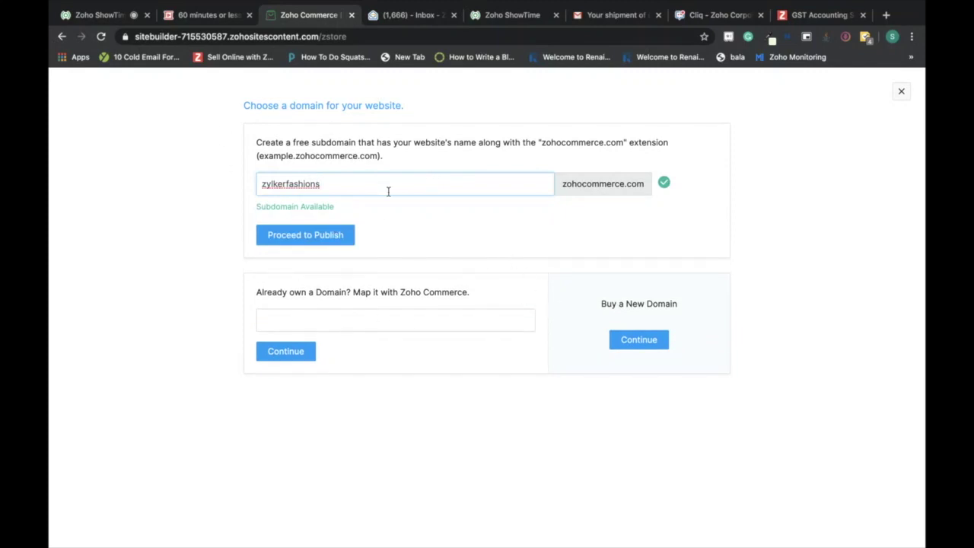
left_click(339, 236)
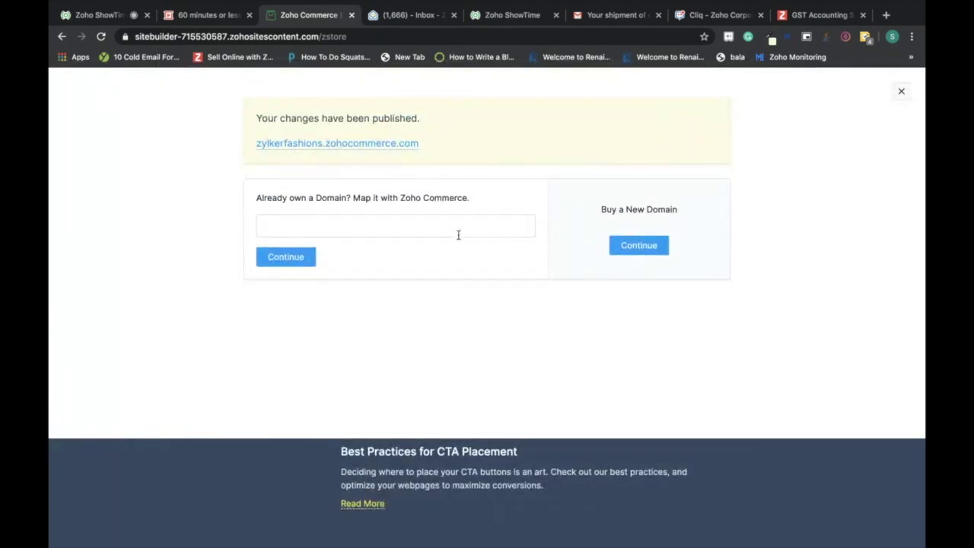
left_click(388, 145)
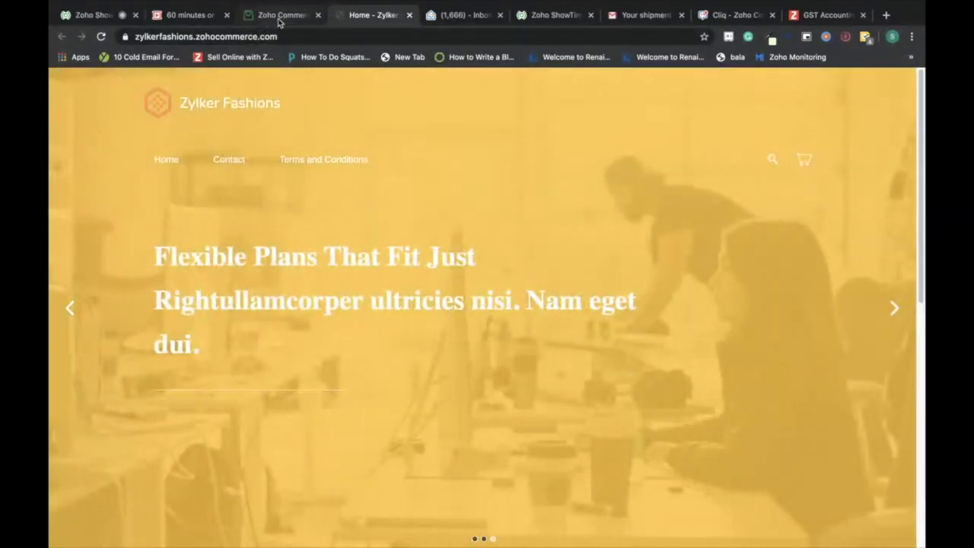
- Go back from the published site to the store dashboard and open the site builder
left_click(280, 18)
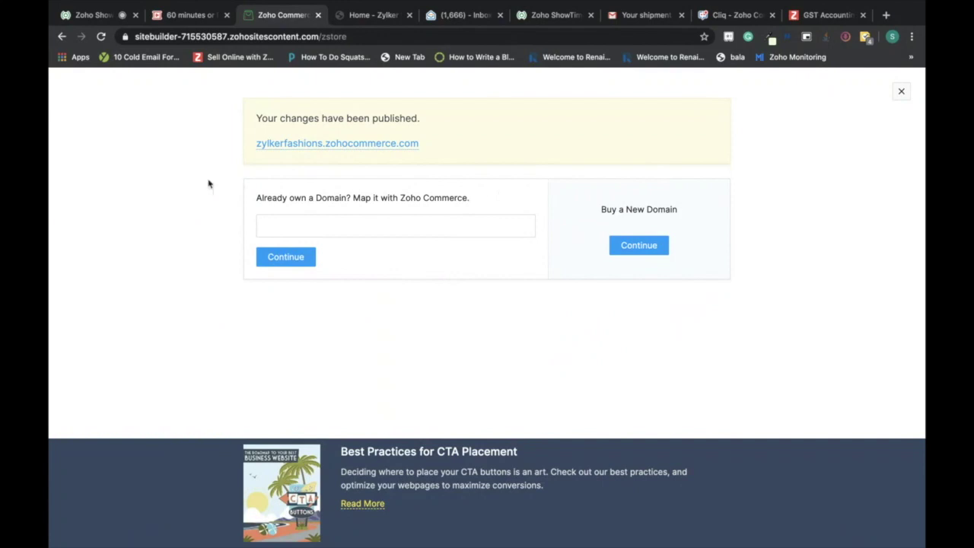
left_click(63, 36)
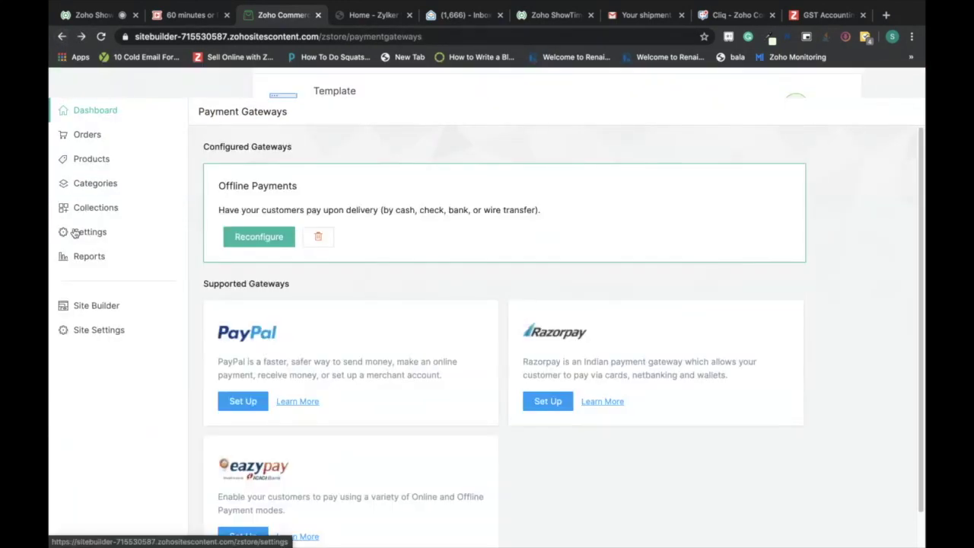
left_click(104, 112)
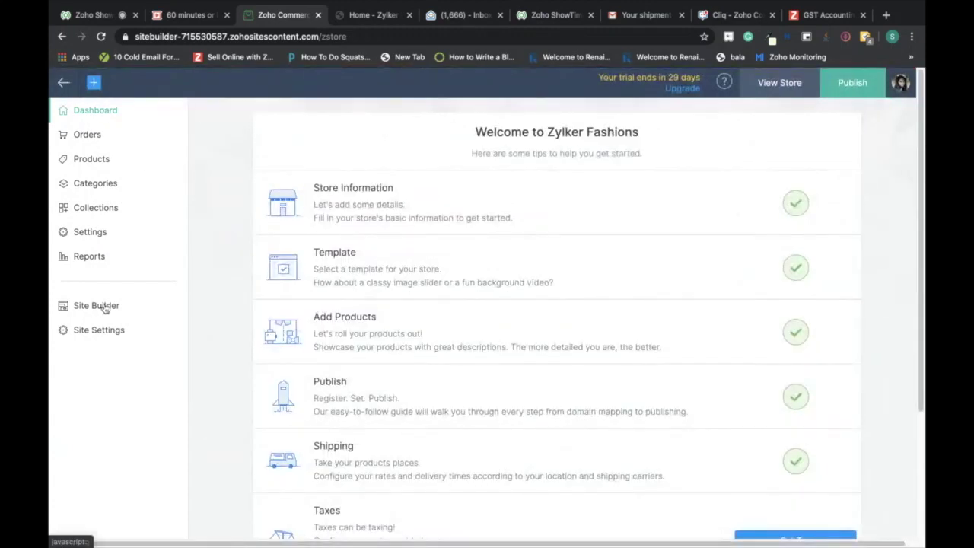
left_click(105, 308)
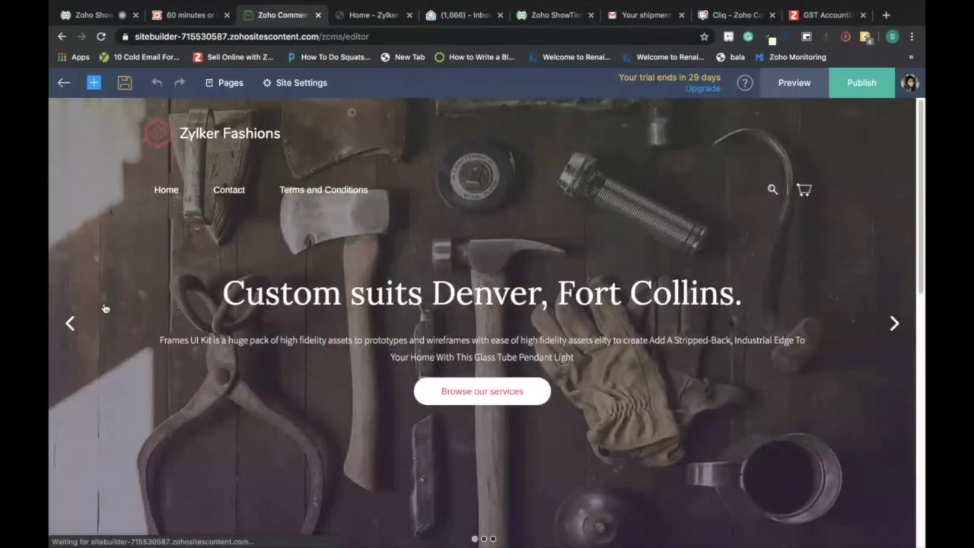
- Replace the first hero slide's background image with the woman-wearing-floral-dress JPG uploaded from the Demo Store folder on the Desktop
left_click(859, 463)
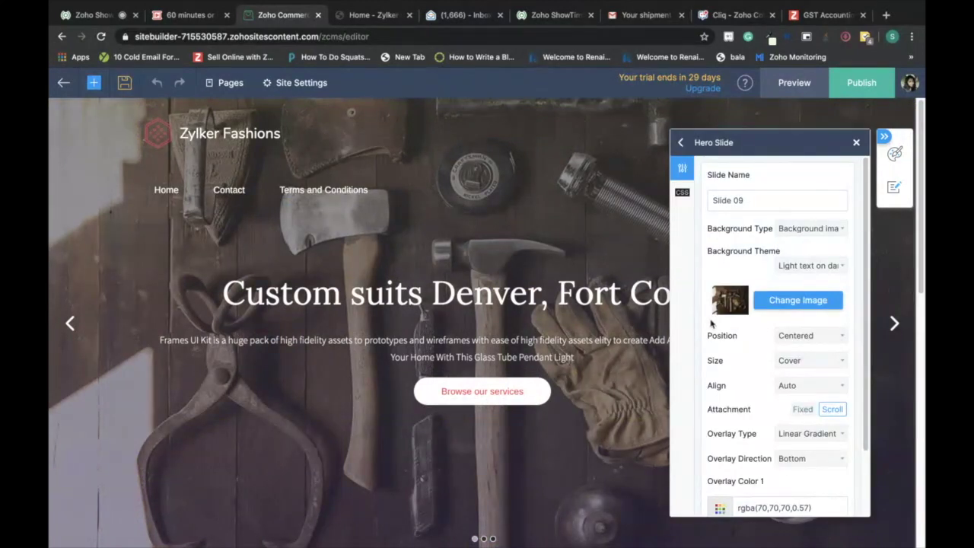
left_click(804, 302)
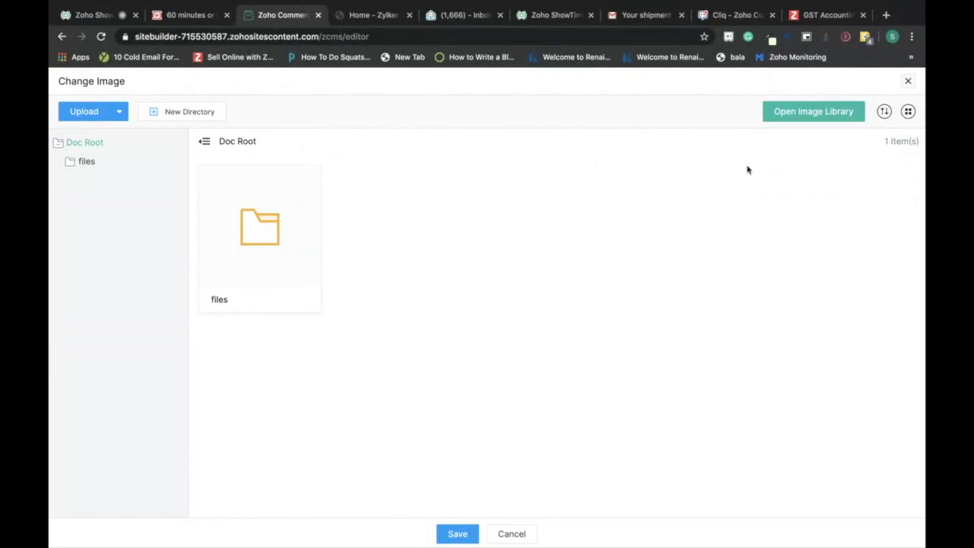
left_click(86, 113)
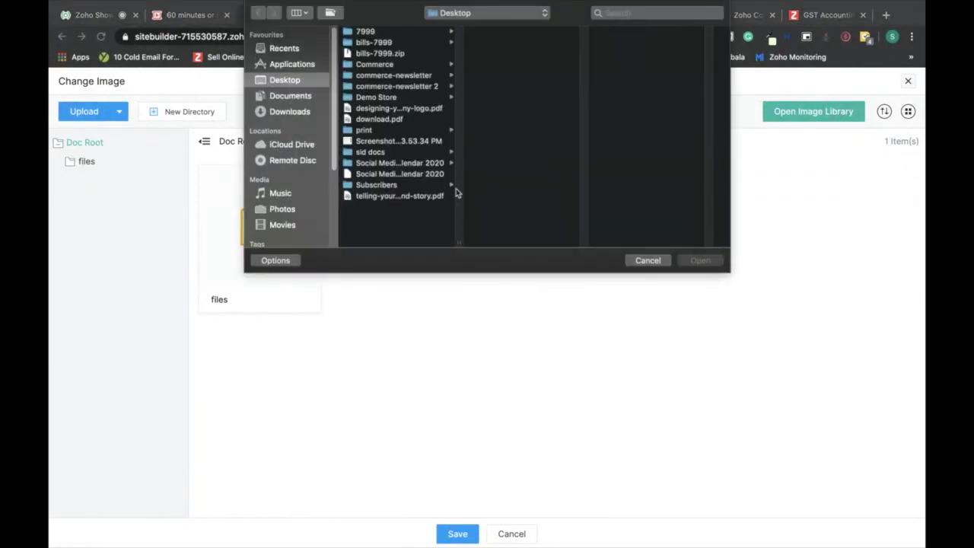
left_click(407, 97)
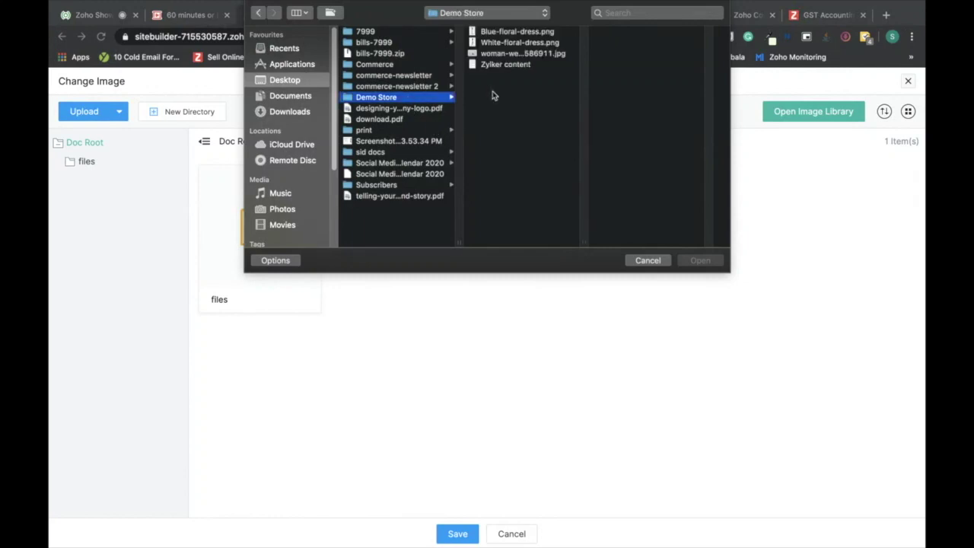
left_click(540, 56)
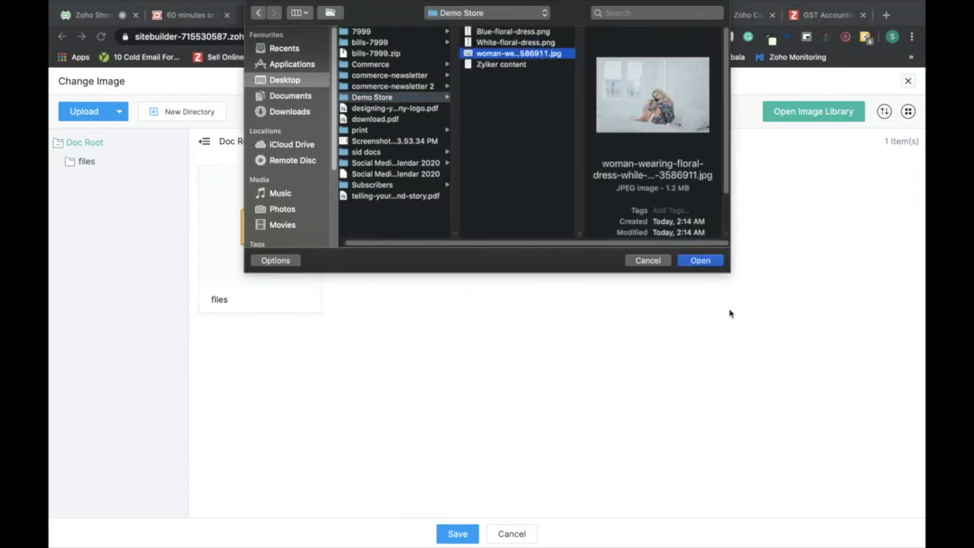
left_click(699, 261)
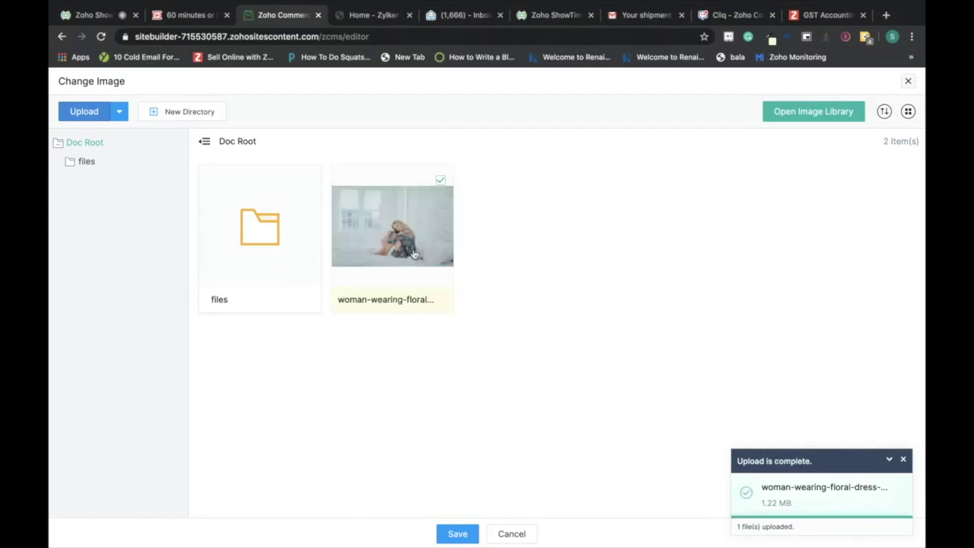
left_click(459, 533)
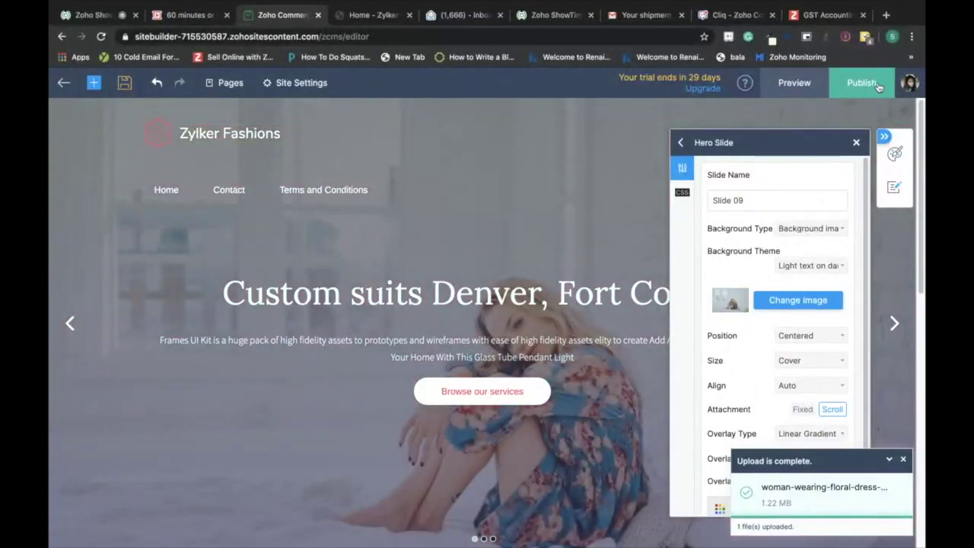
- Replace the hero slide's heading with "Summer time is here" and align it left
left_click_drag(852, 149, 857, 146)
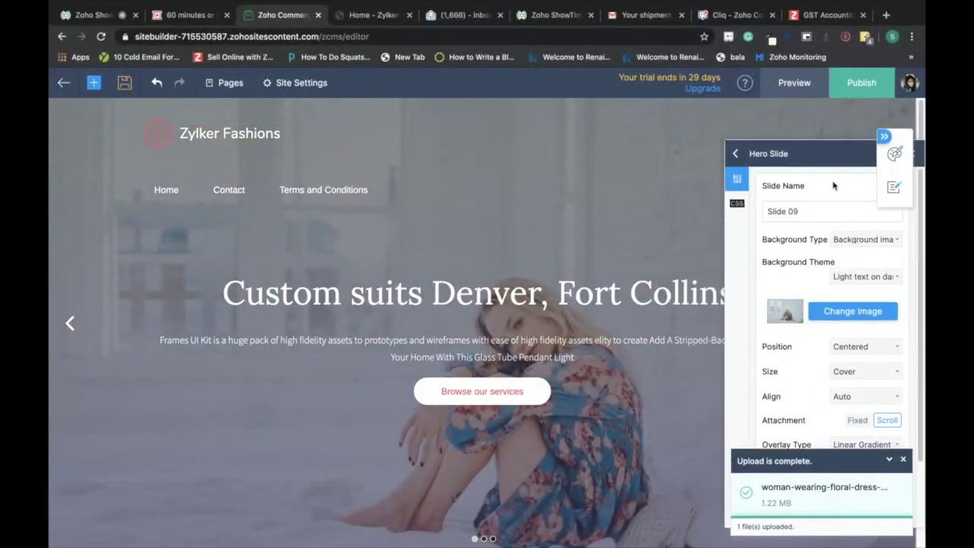
left_click(548, 303)
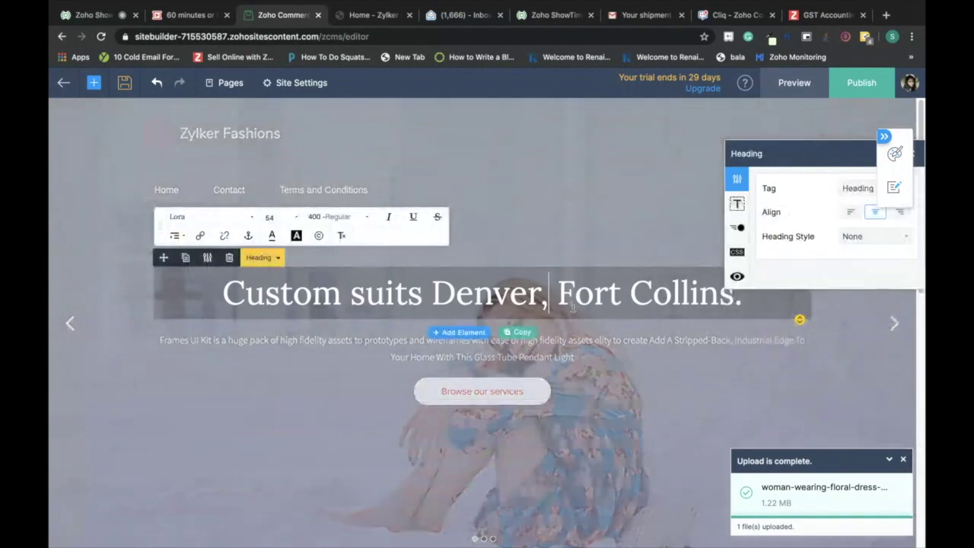
left_click(764, 301)
key("BackSpace")
key("BackSpace")
key("BackSpace")
key("BackSpace")
key("BackSpace")
key("BackSpace")
key("BackSpace")
key("BackSpace")
key("BackSpace")
key("BackSpace")
key("BackSpace")
key("BackSpace")
key("BackSpace")
key("BackSpace")
key("BackSpace")
key("BackSpace")
key("BackSpace")
key("BackSpace")
key("BackSpace")
key("BackSpace")
key("BackSpace")
key("BackSpace")
key("BackSpace")
key("BackSpace")
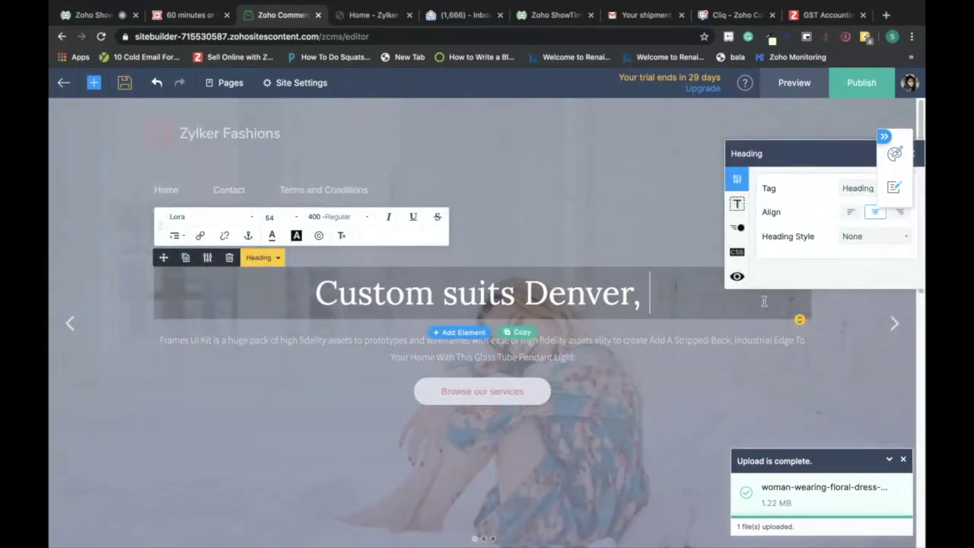
key("BackSpace")
key("BackSpace")
key("BackSpace")
key("BackSpace")
key("BackSpace")
key("BackSpace")
key("BackSpace")
key("BackSpace")
key("BackSpace")
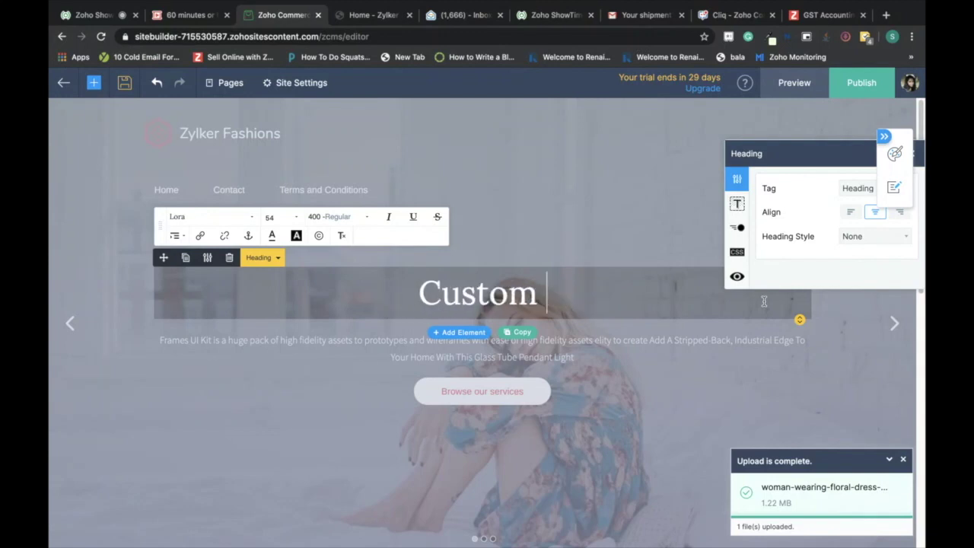
key("BackSpace")
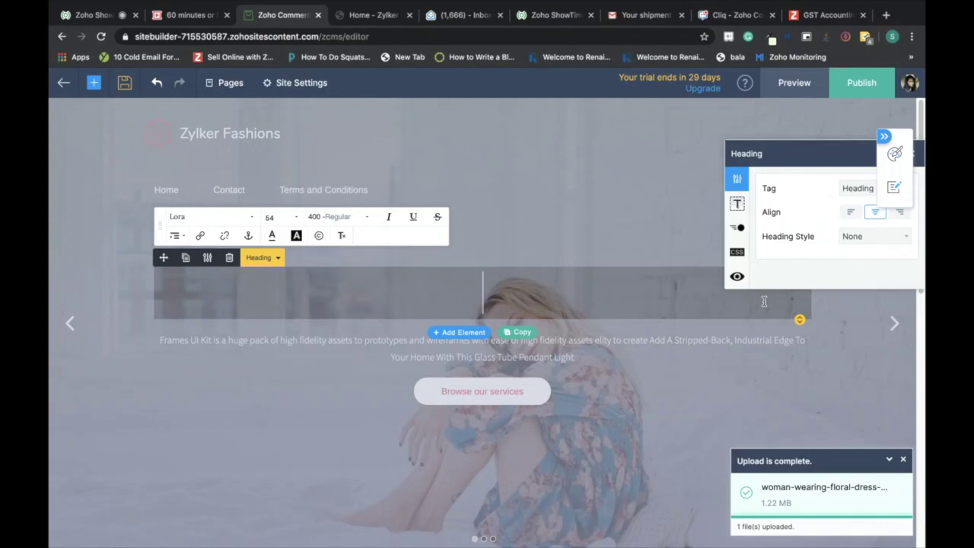
type("Summer time is here")
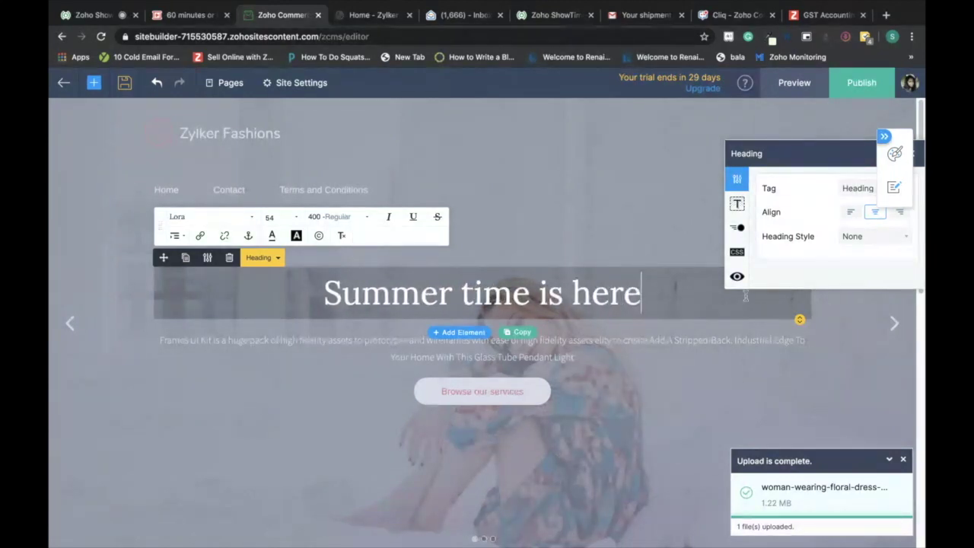
left_click(849, 212)
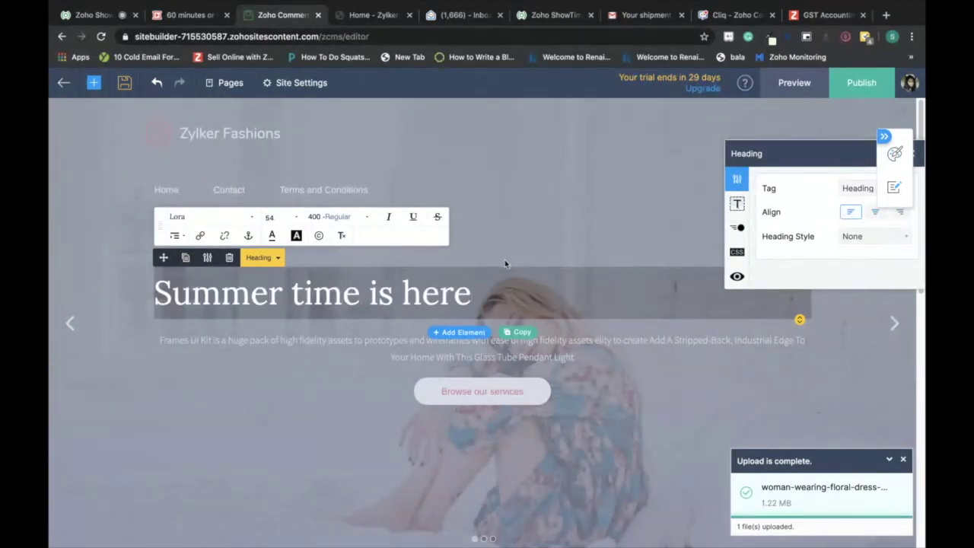
- Replace the hero slide's description with "New collections added with fun colors" and align it left
left_click(566, 360)
left_click_drag(588, 358, 146, 342)
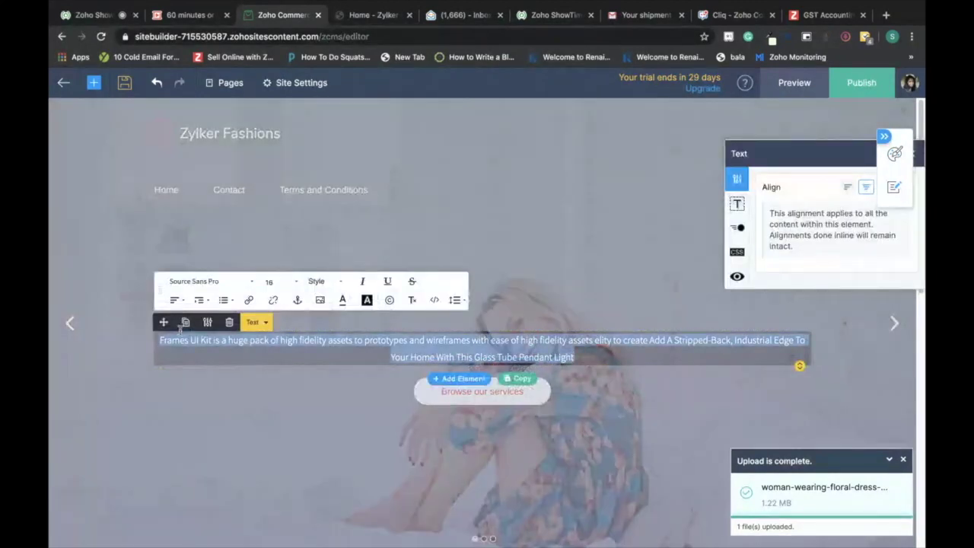
key("BackSpace")
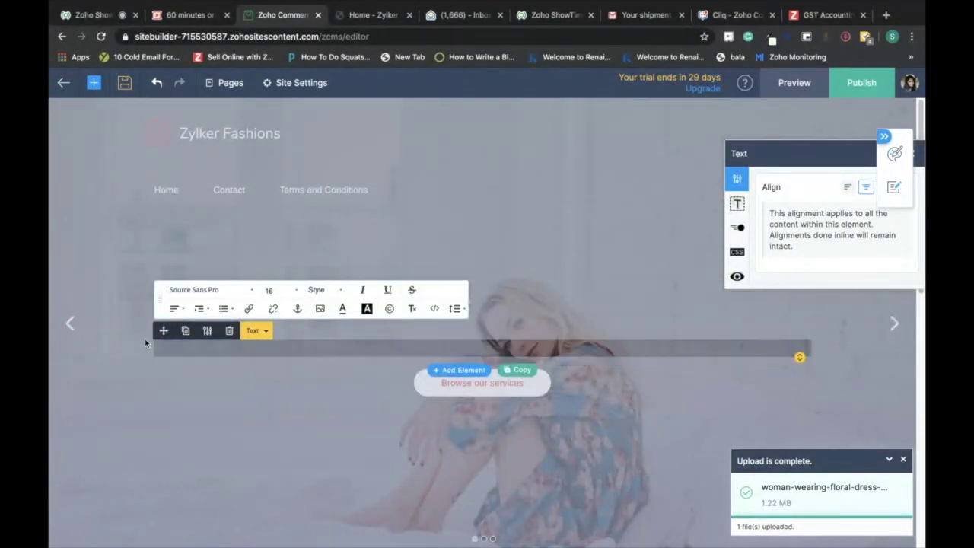
type("New collections adde")
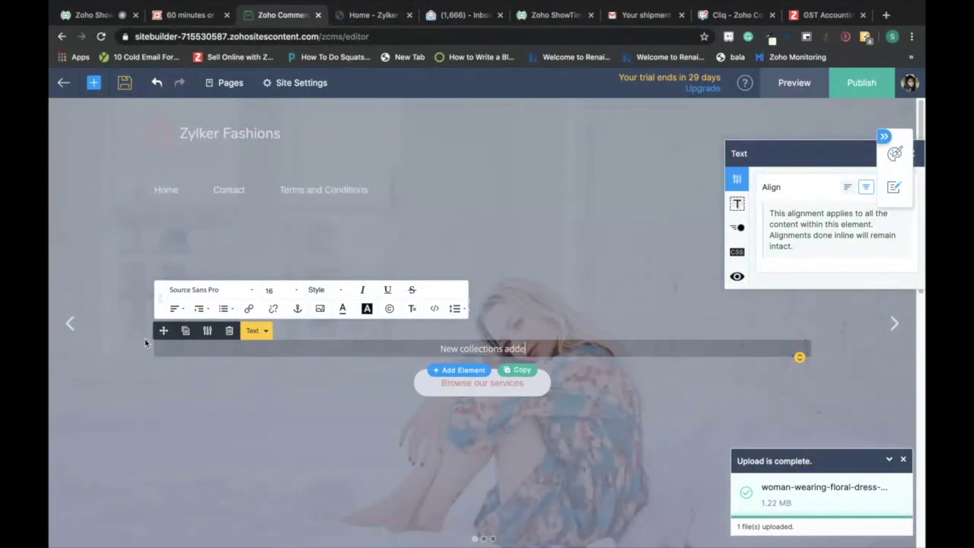
type("d with fun ")
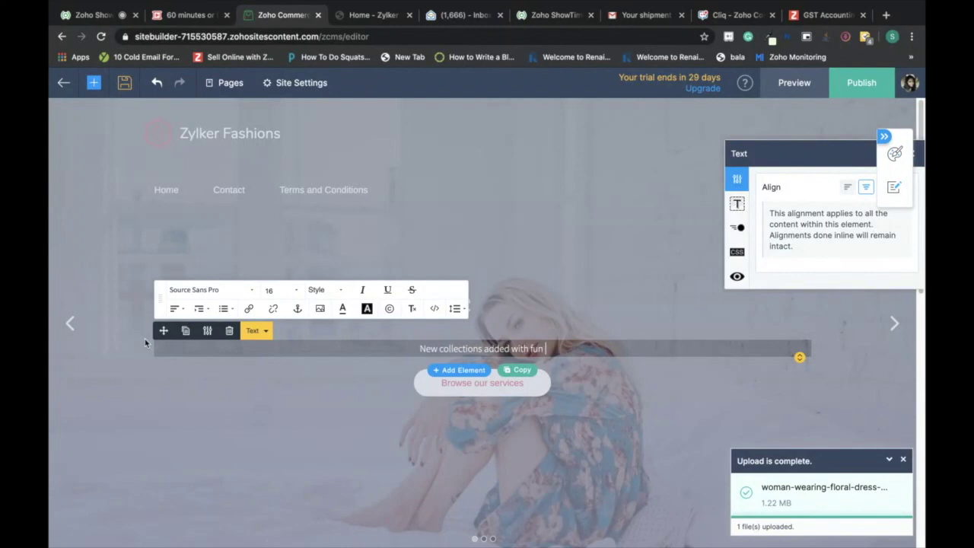
type("colors")
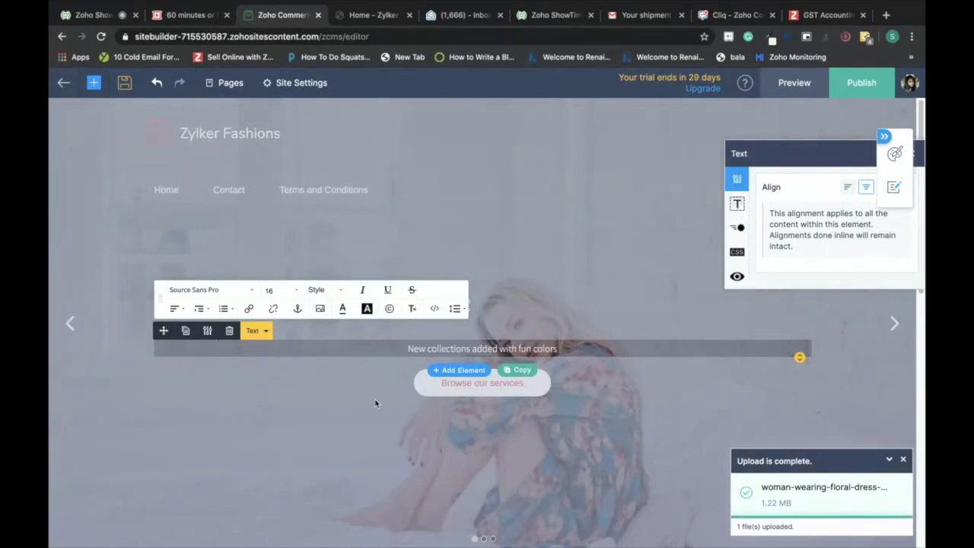
left_click(847, 188)
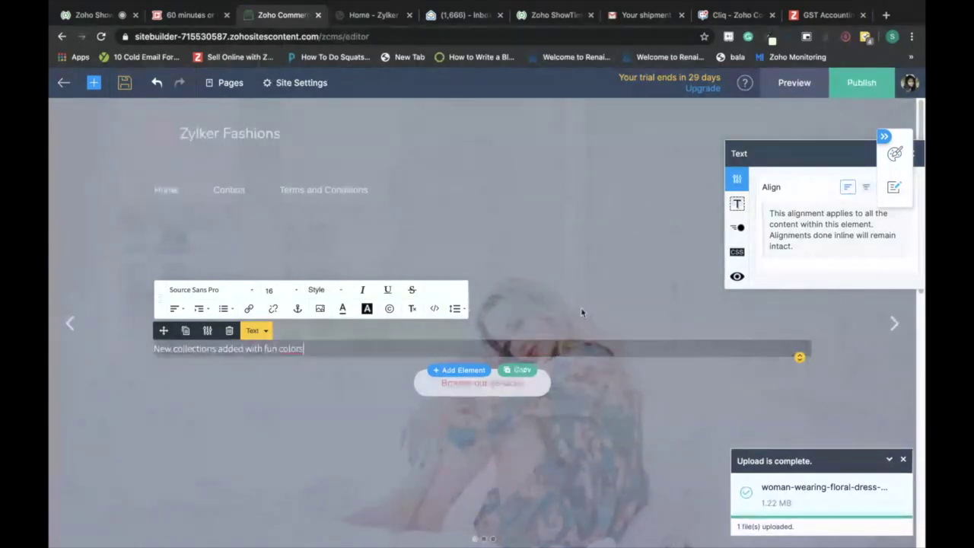
- Relabel the hero slide's button "Shop Now", align it left, and check its link setting
left_click(483, 390)
left_click(505, 386)
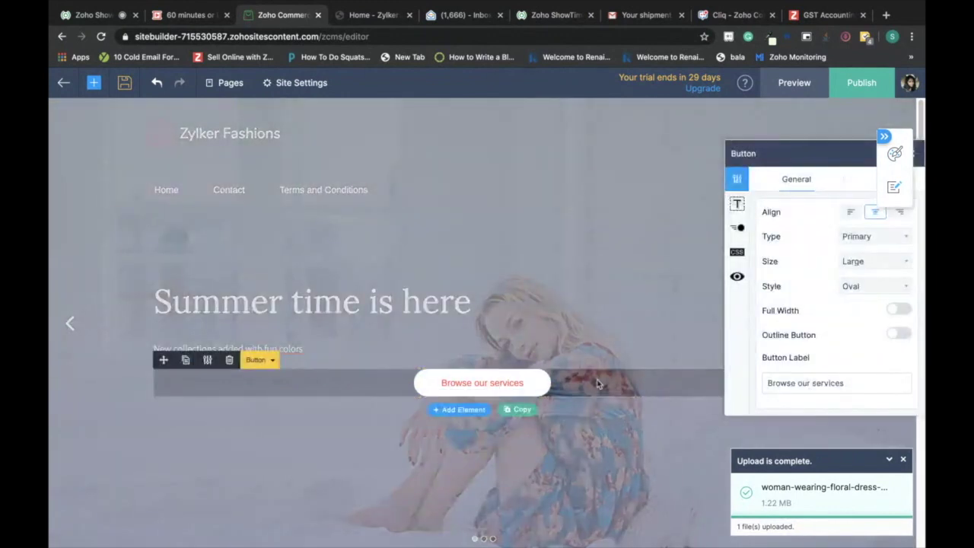
left_click_drag(850, 380, 659, 374)
type("Shop Now")
left_click(851, 212)
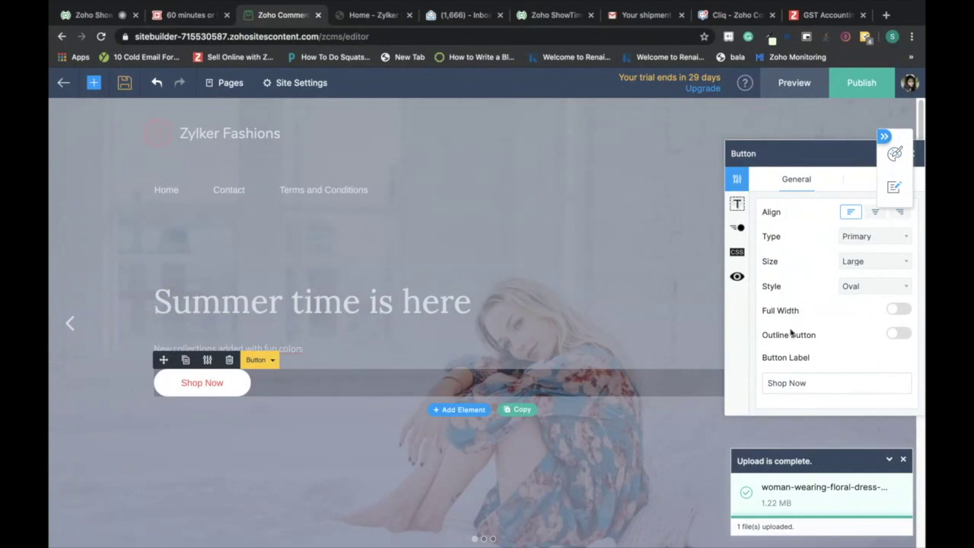
left_click(850, 183)
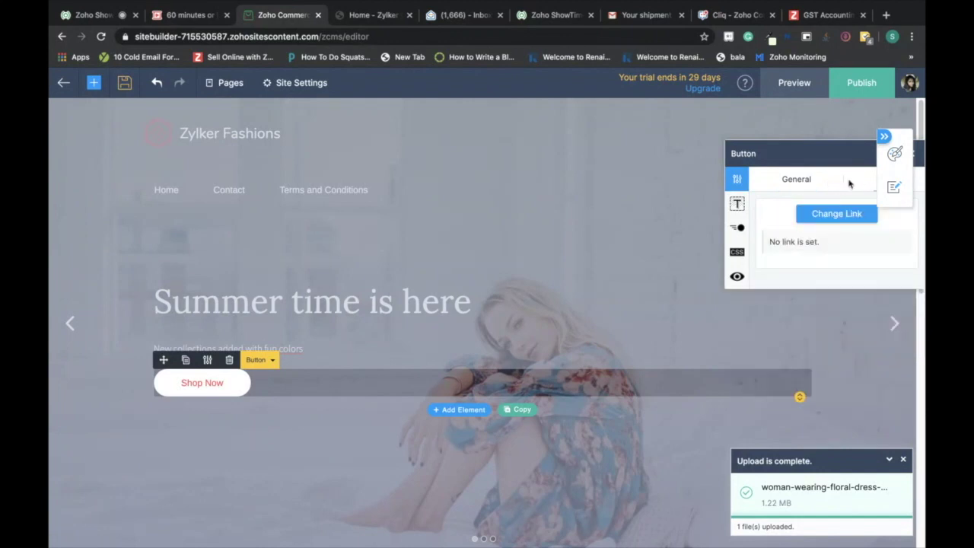
left_click(685, 152)
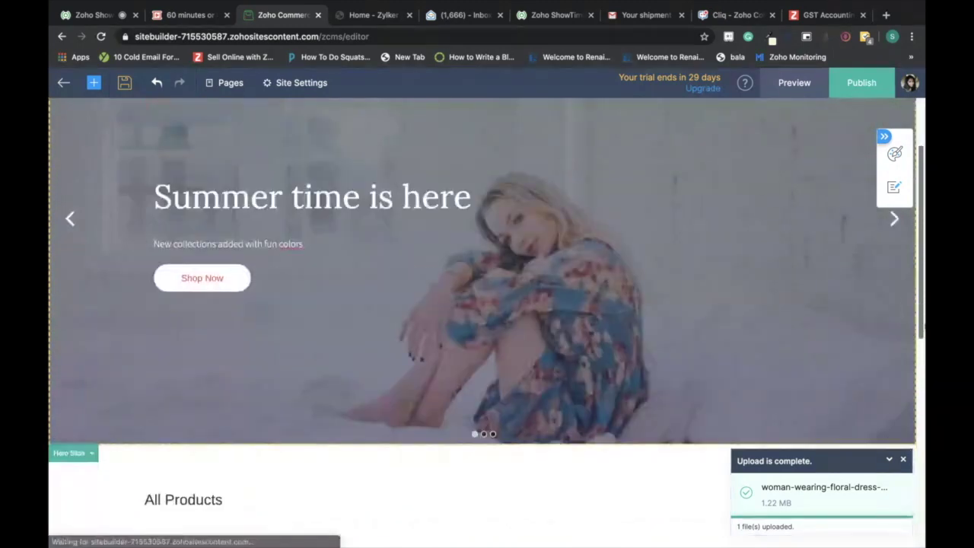
- Review the edited home page, publish the changes, and open the live site at zylkerfashions.zohocommerce.com
scroll(487, 319, "down", 5)
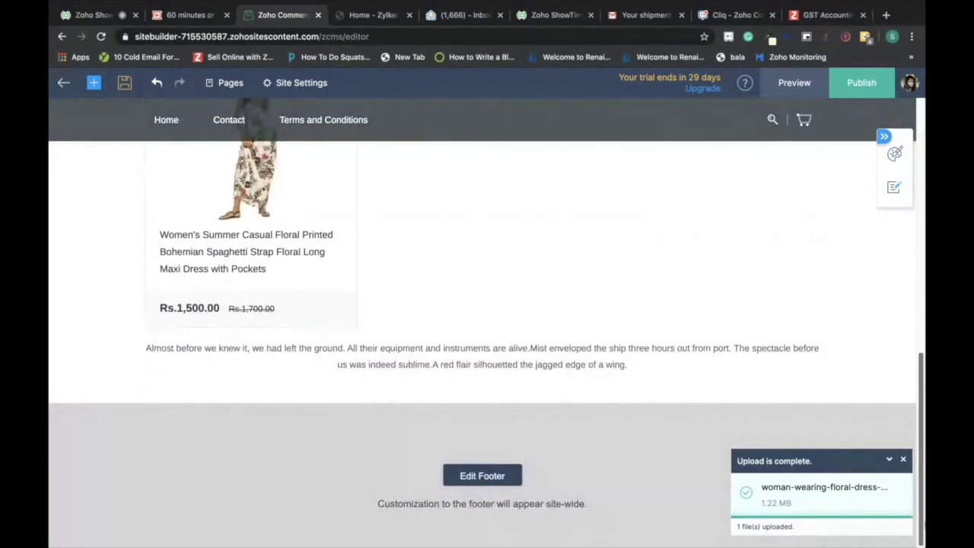
scroll(922, 278, "up", 10)
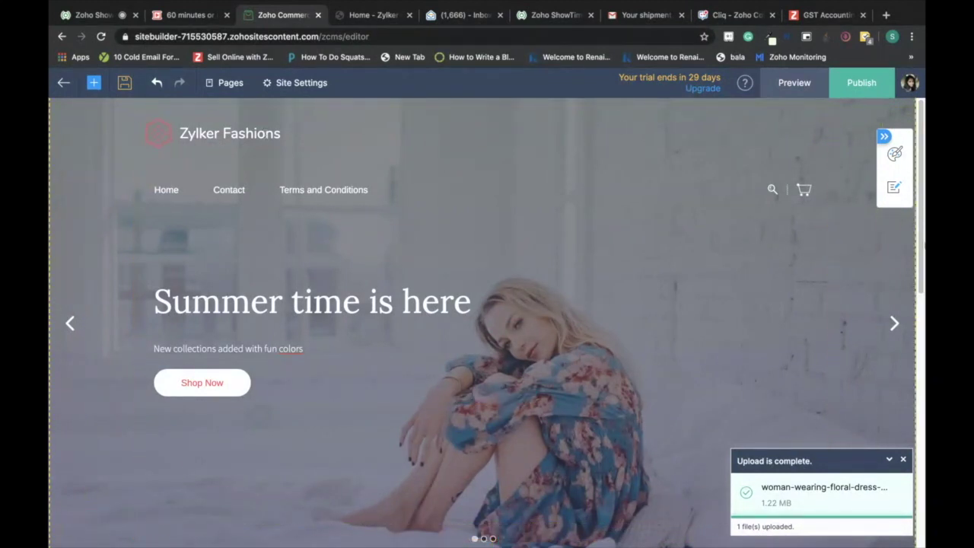
scroll(487, 319, "down", 6)
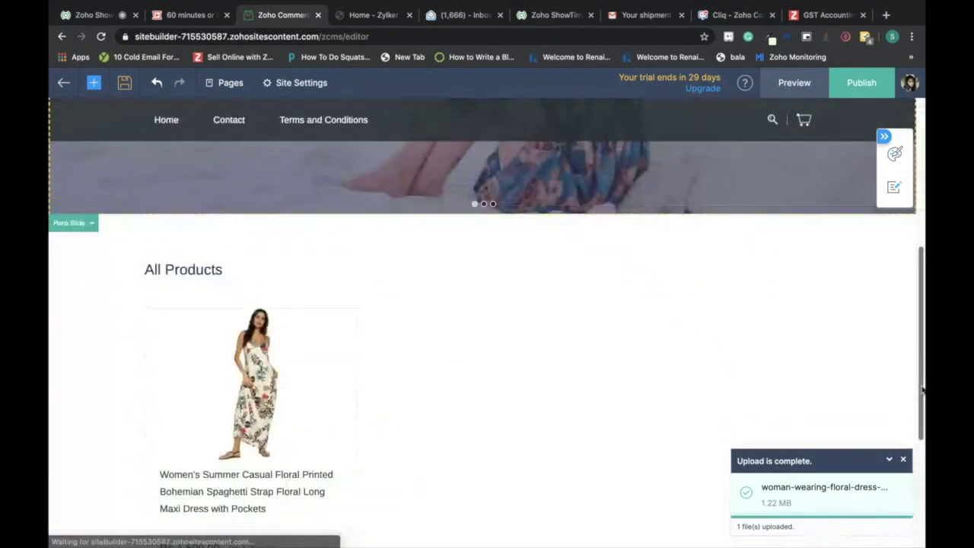
scroll(487, 319, "up", 2)
scroll(921, 289, "up", 3)
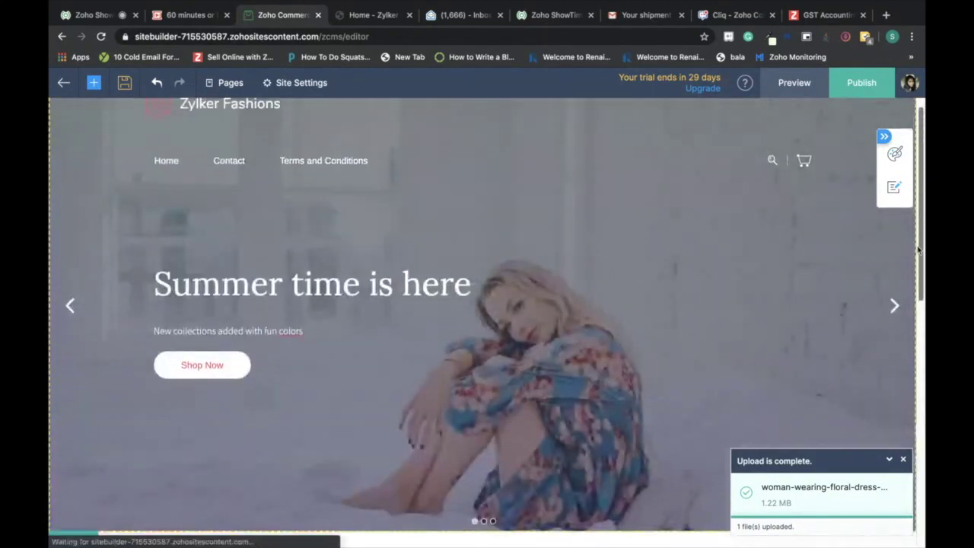
scroll(920, 289, "down", 5)
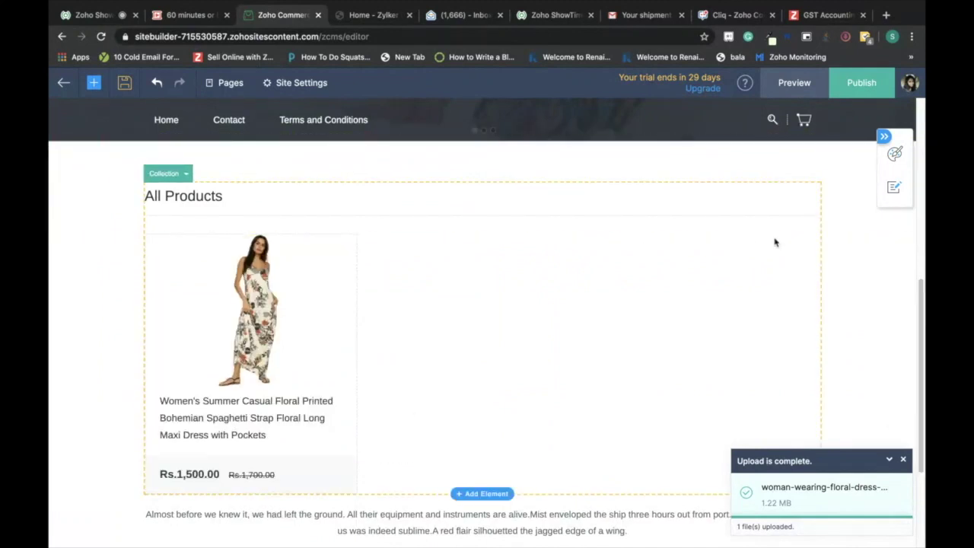
left_click(875, 92)
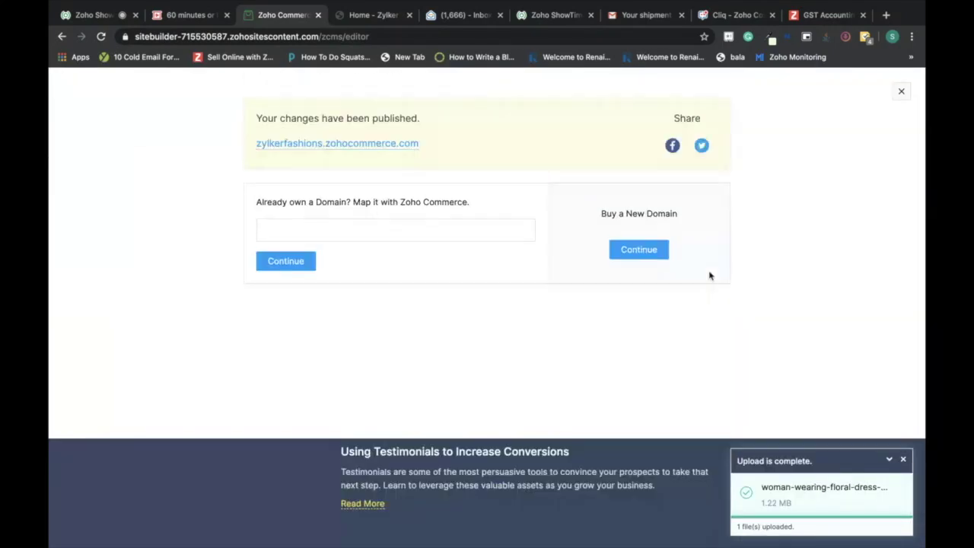
left_click(361, 145)
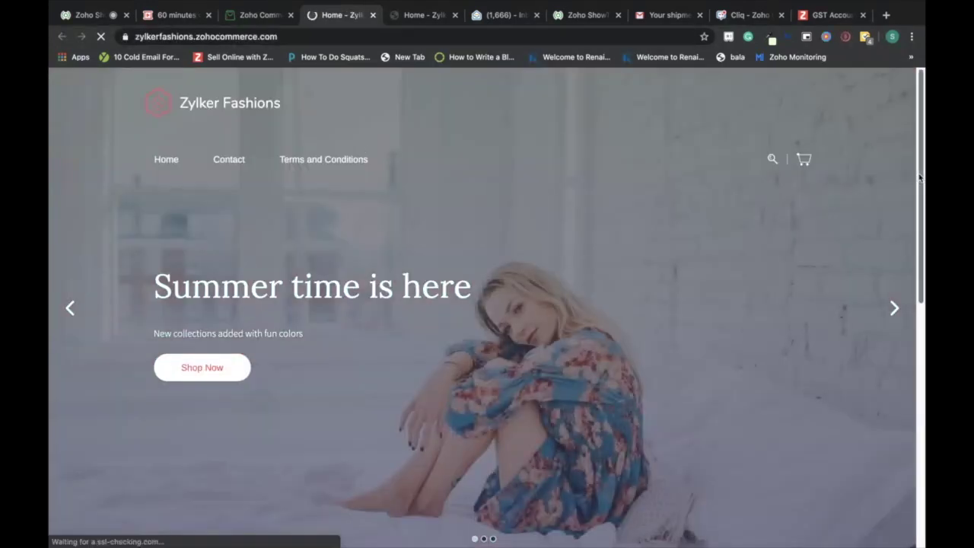
- Open the floral maxi dress's product page from the store's home page and view its purchase options
scroll(487, 305, "down", 5)
scroll(487, 305, "down", 3)
mouse_move(193, 437)
left_click(321, 346)
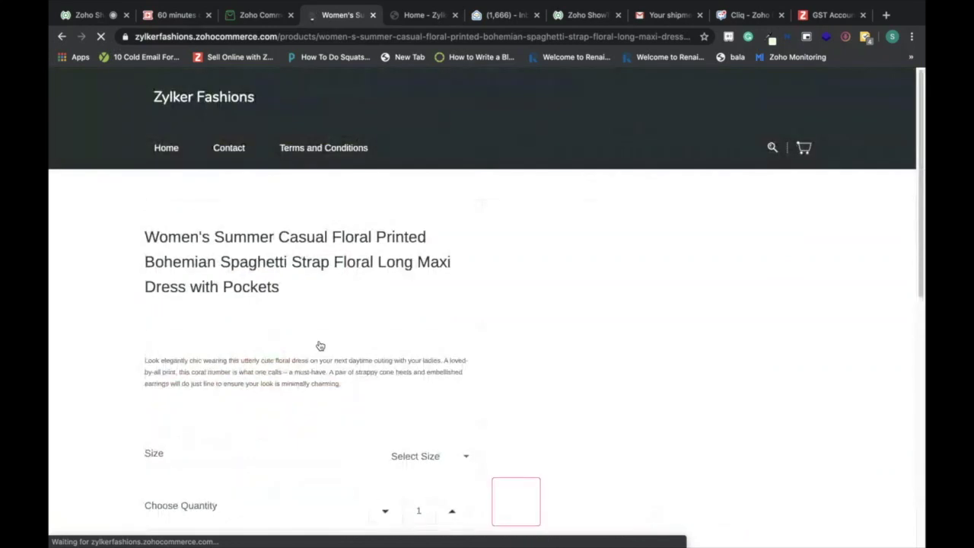
scroll(487, 304, "down", 3)
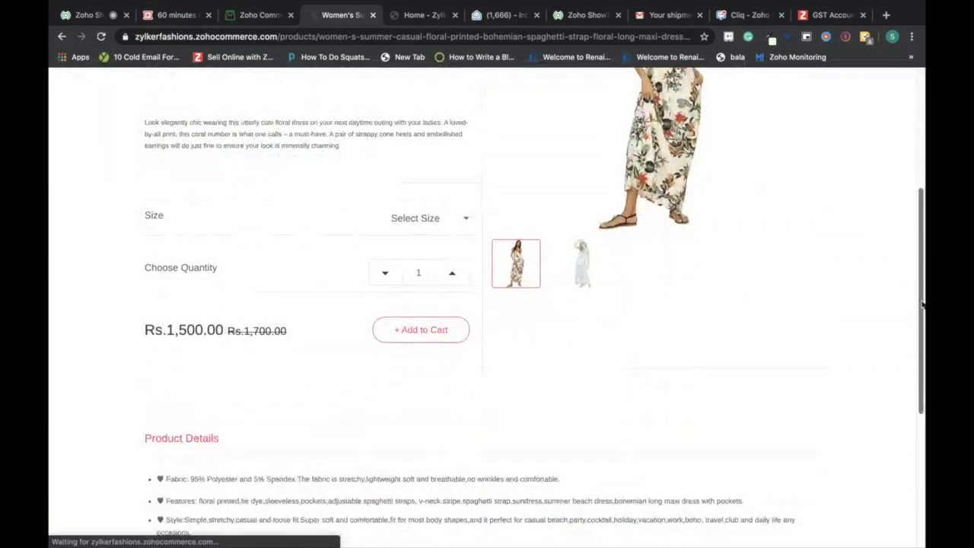
- Add one dress in size Small to the cart and proceed from the cart to checkout
left_click(427, 262)
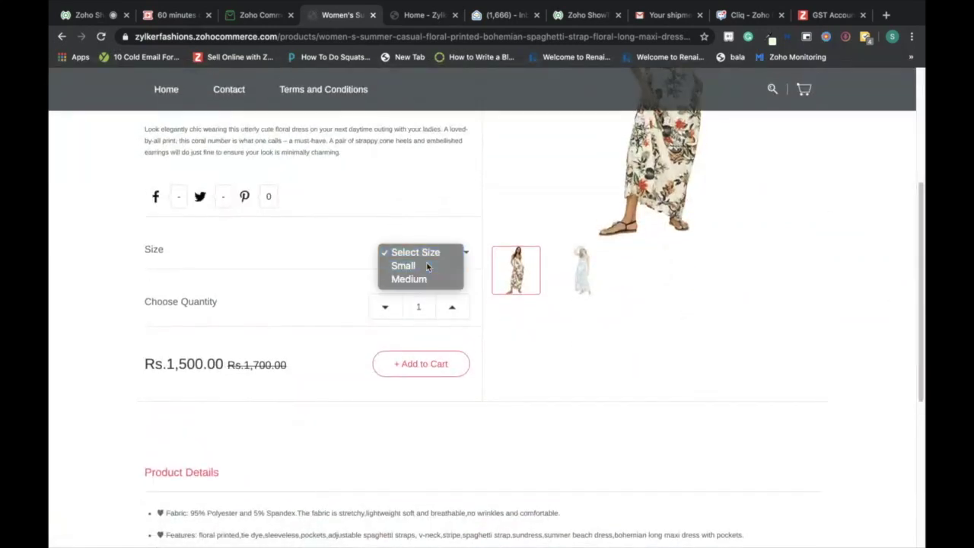
left_click(428, 264)
left_click(452, 364)
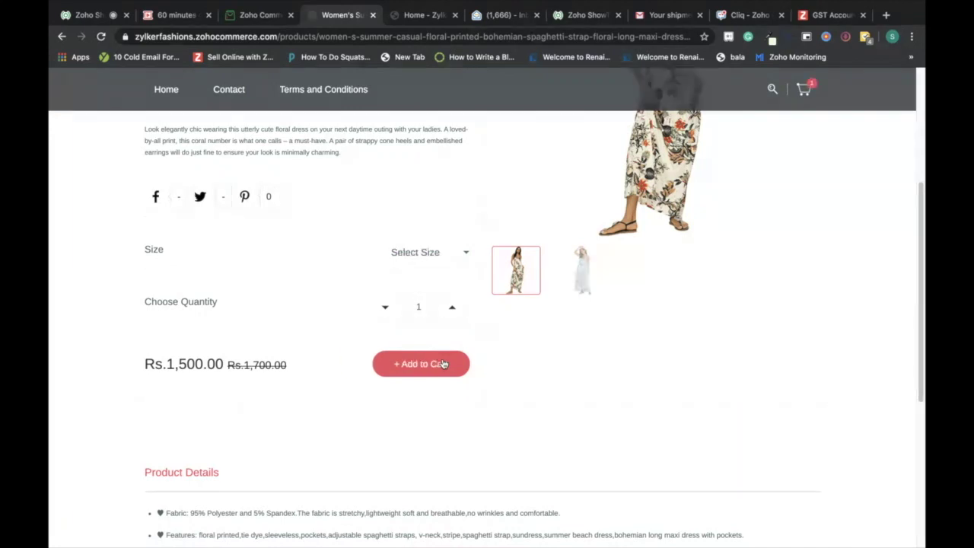
left_click(451, 122)
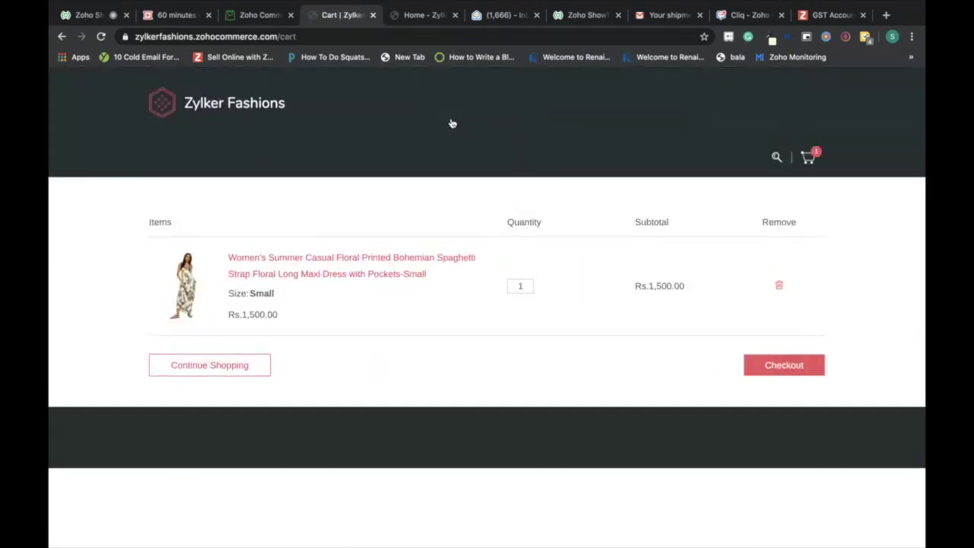
left_click(801, 366)
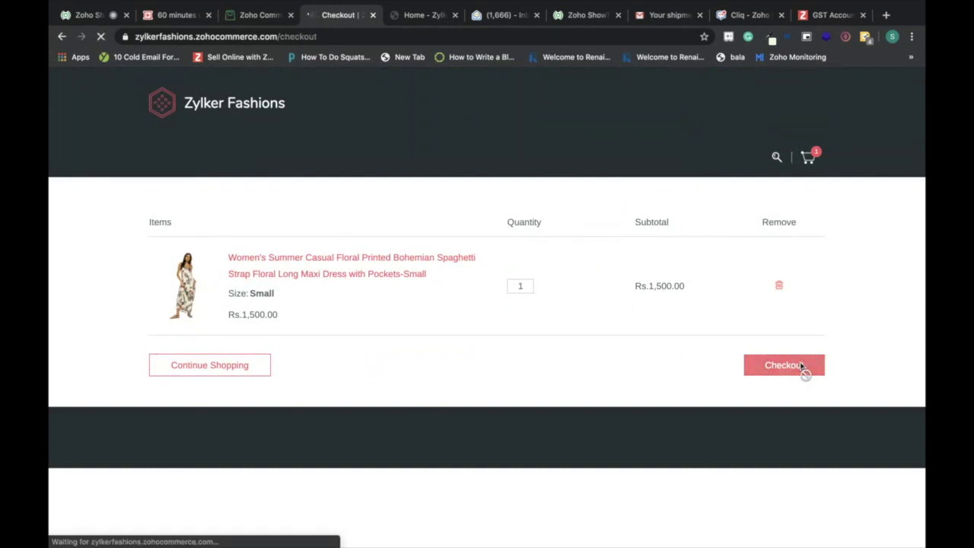
- Fill in the checkout shipping address with the customer's first and last name, email, full postal address and telephone number
left_click_drag(921, 230, 921, 302)
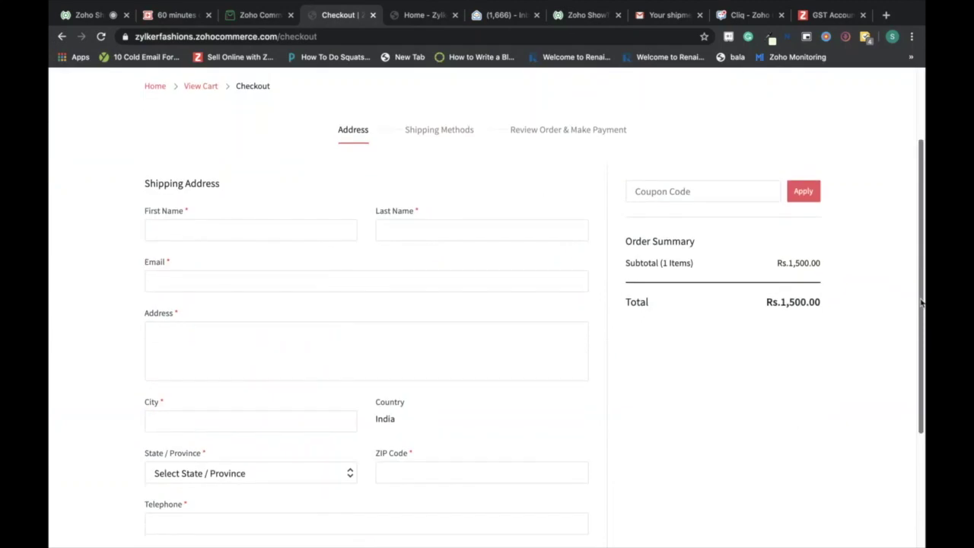
left_click(267, 237)
left_click(294, 258)
left_click(461, 226)
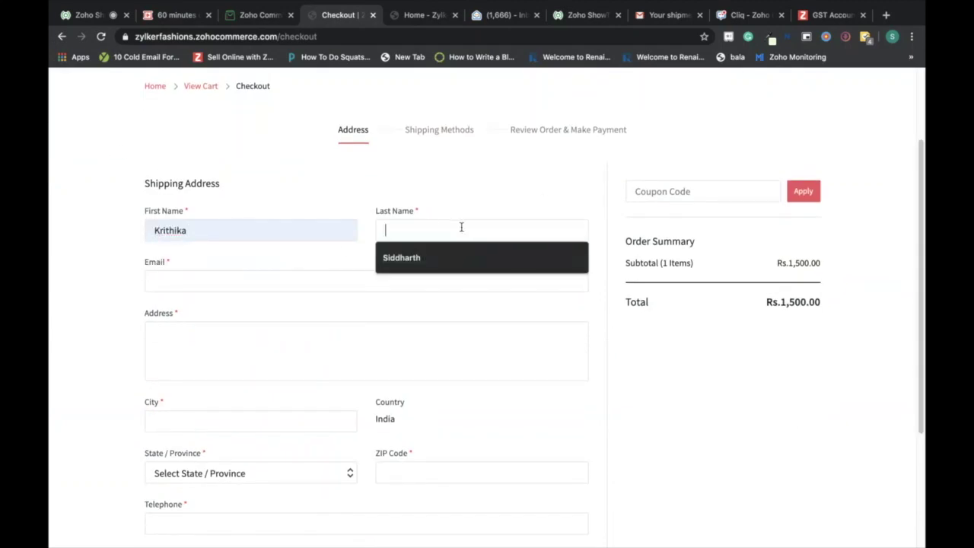
left_click(469, 263)
left_click(419, 279)
left_click(179, 308)
left_click(233, 342)
left_click(266, 394)
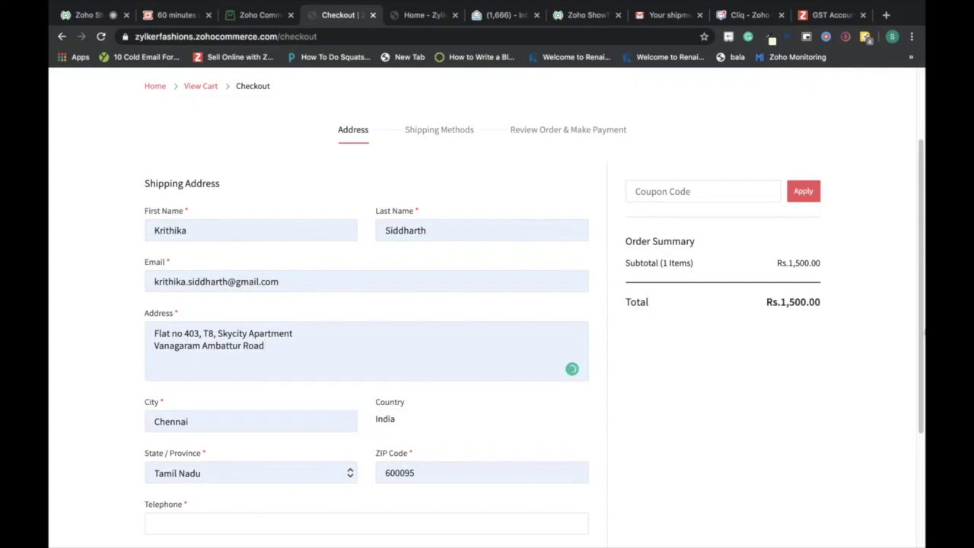
scroll(487, 304, "down", 3)
left_click(410, 340)
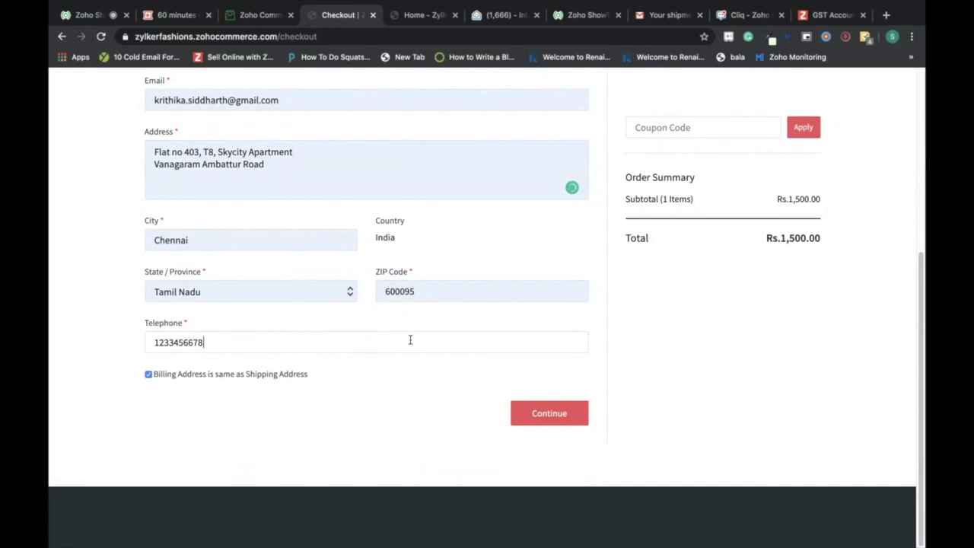
- Submit the address, keep Free Shipping as the shipping method, and complete the order with cash on delivery
left_click(568, 414)
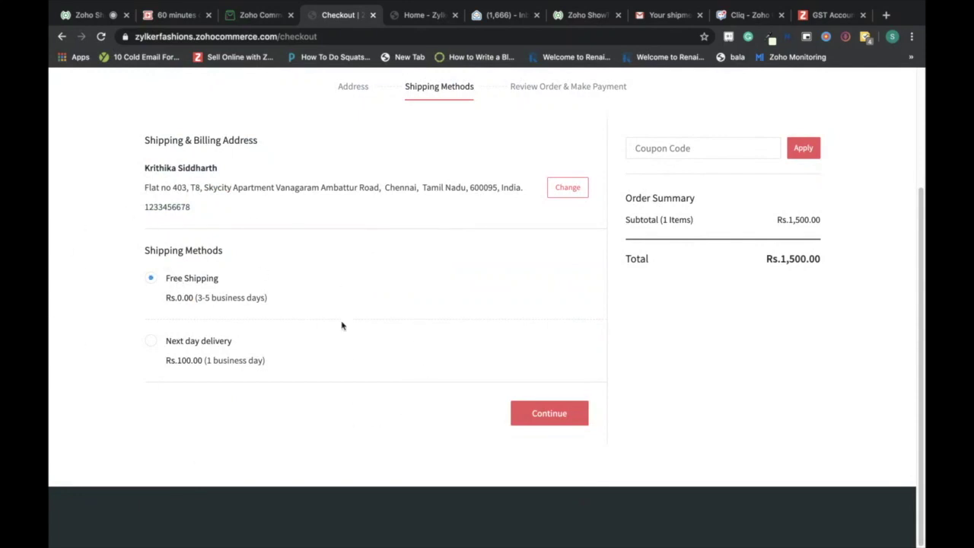
left_click(563, 417)
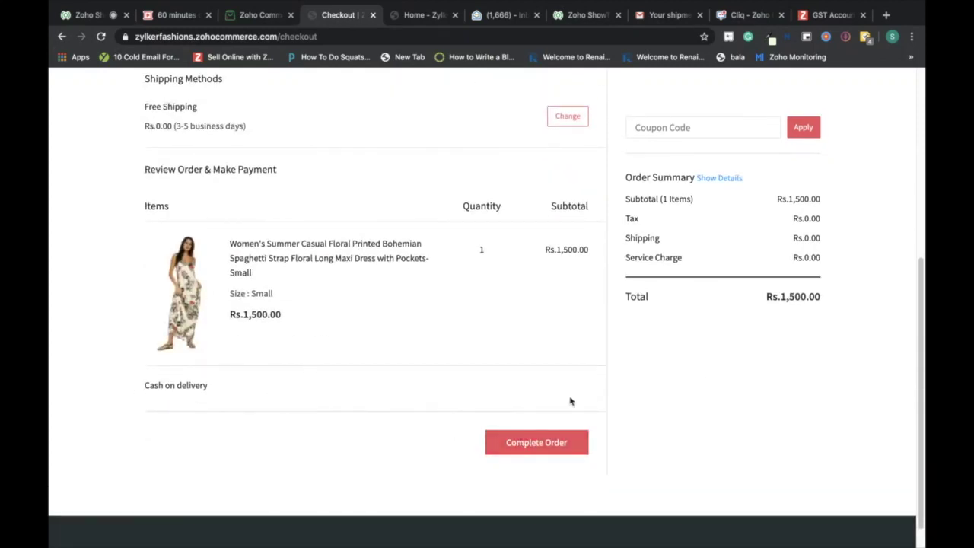
left_click(558, 445)
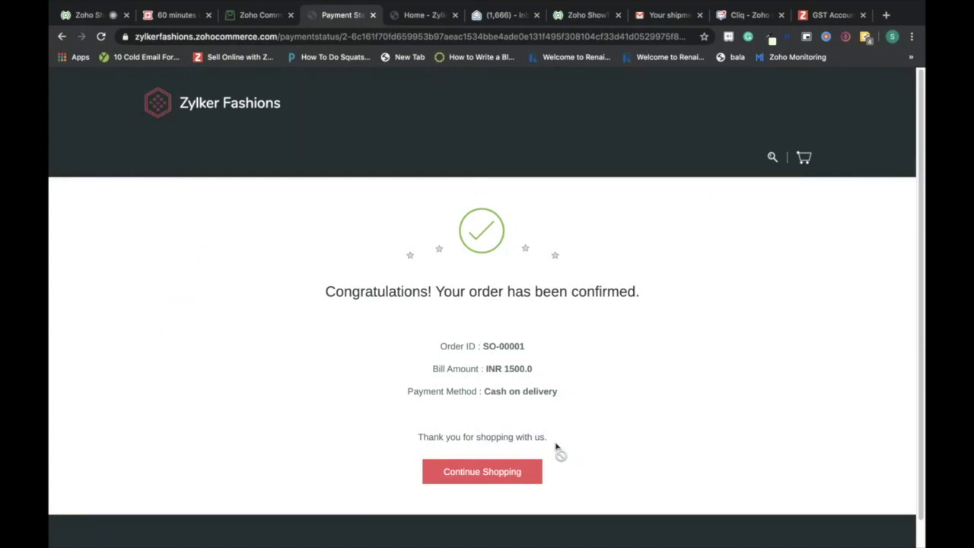
- Switch to Zoho Mail and read the newest email notifying the merchant of the received order
left_click(494, 22)
left_click(398, 145)
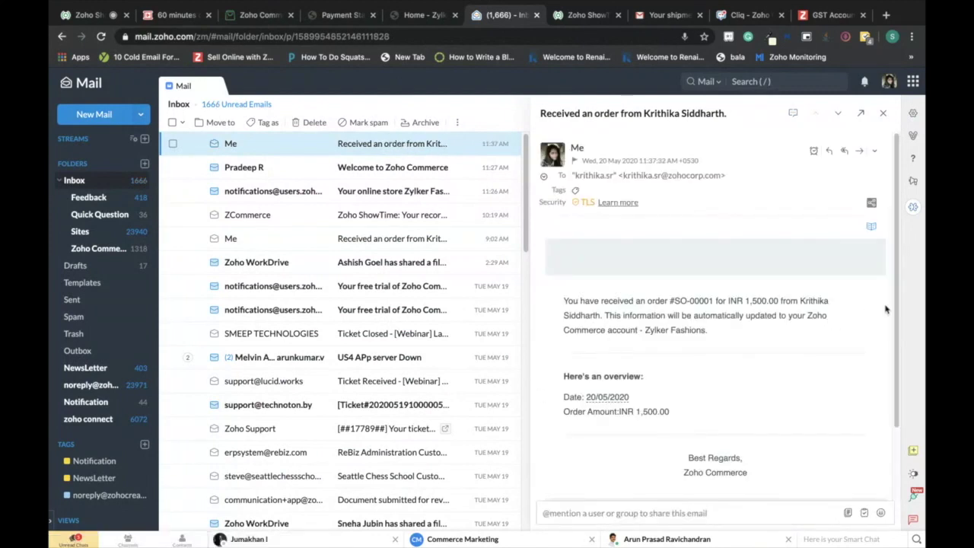
mouse_move(897, 305)
left_mouse_down()
mouse_move(897, 405)
mouse_move(894, 303)
left_mouse_up()
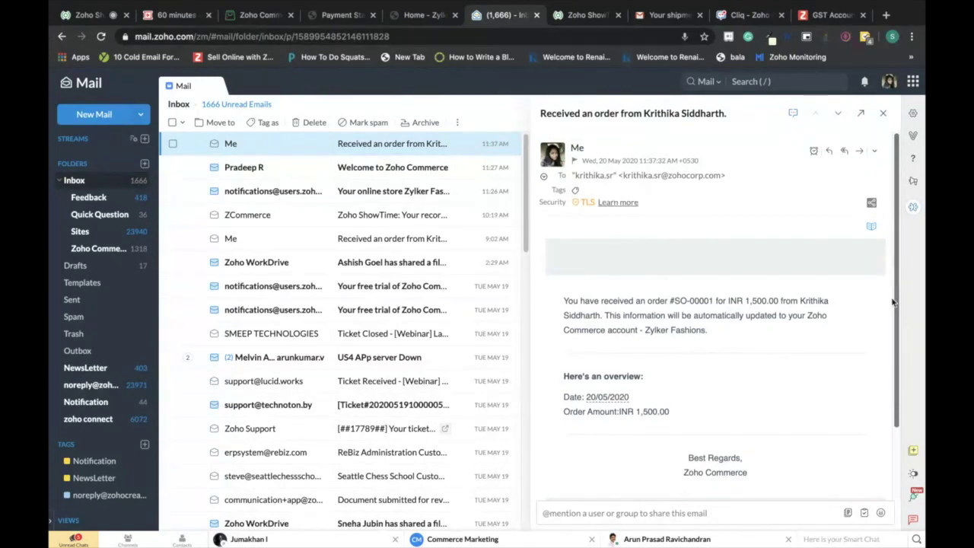
- Switch to Gmail, reload the inbox and read through the "Order summary from Zylker Fashions" email sent to the customer
left_click(669, 14)
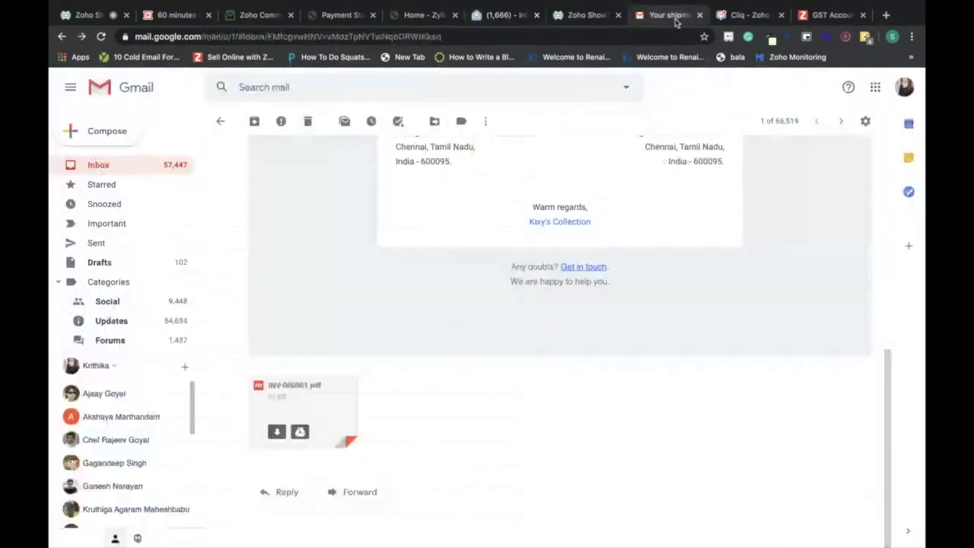
left_click(103, 174)
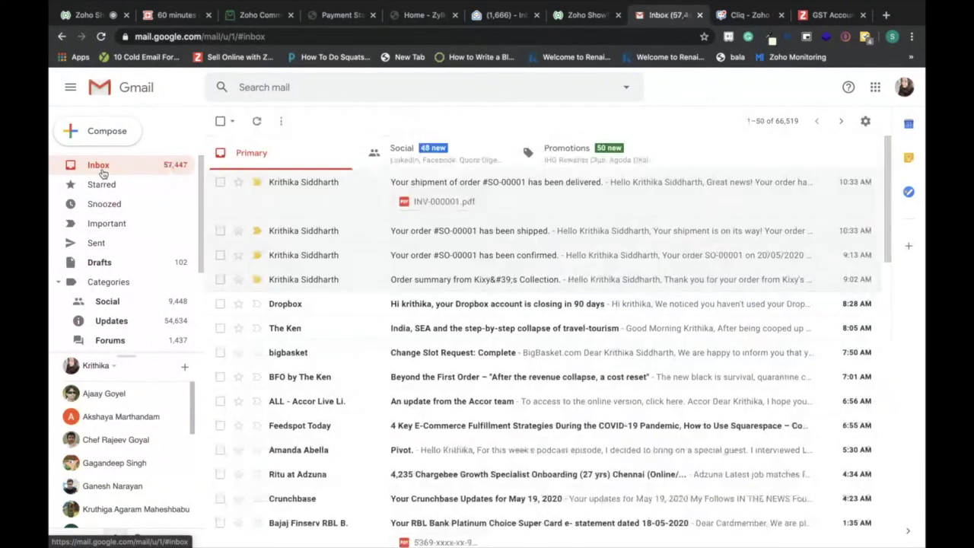
left_click(298, 35)
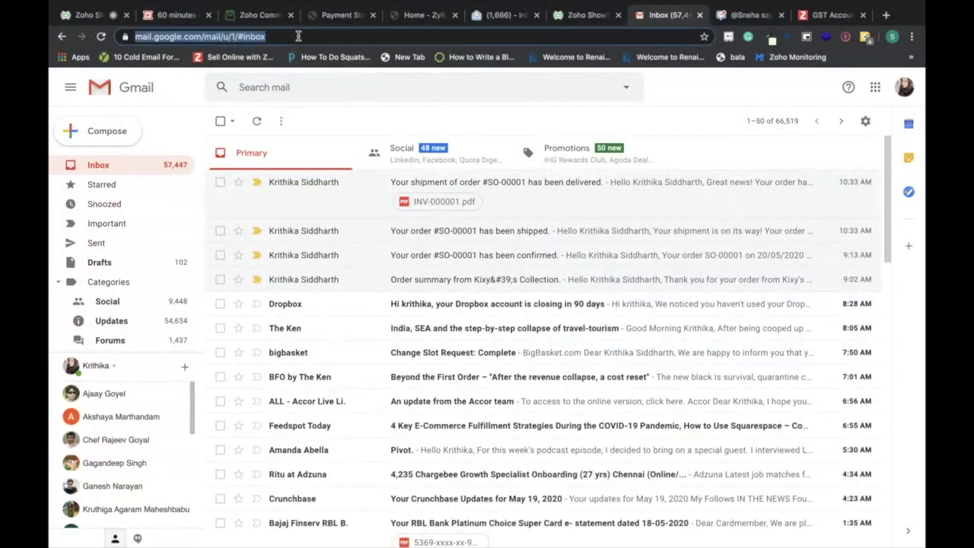
key("Return")
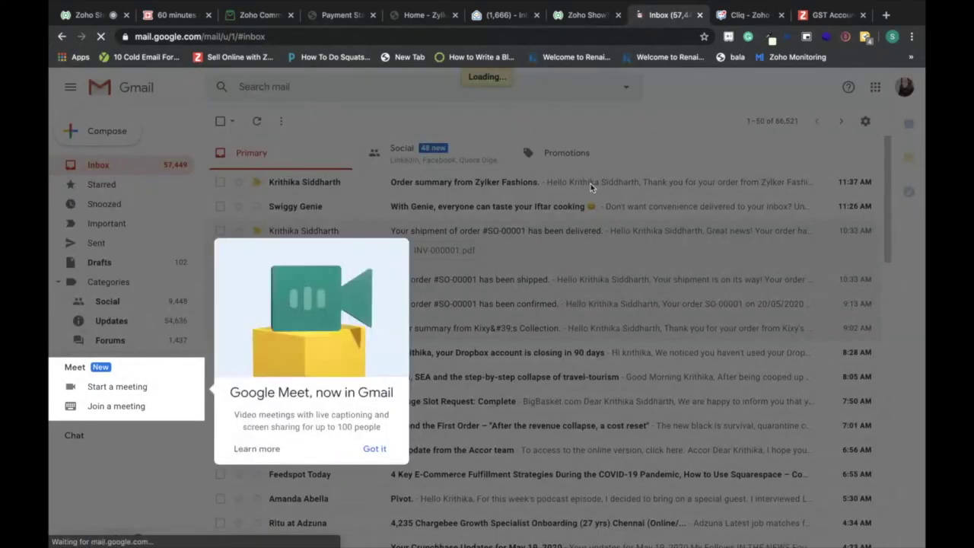
left_click(592, 187)
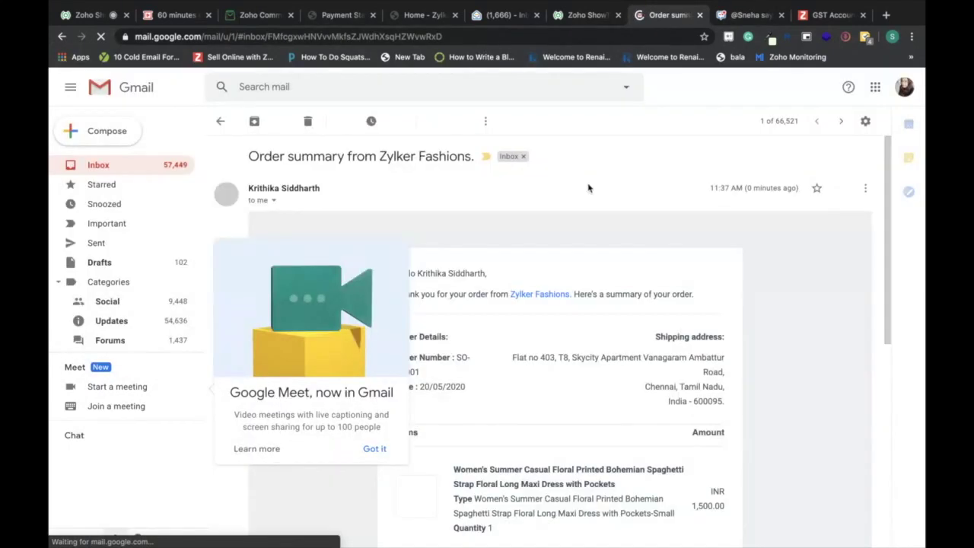
scroll(891, 419, "down", 5)
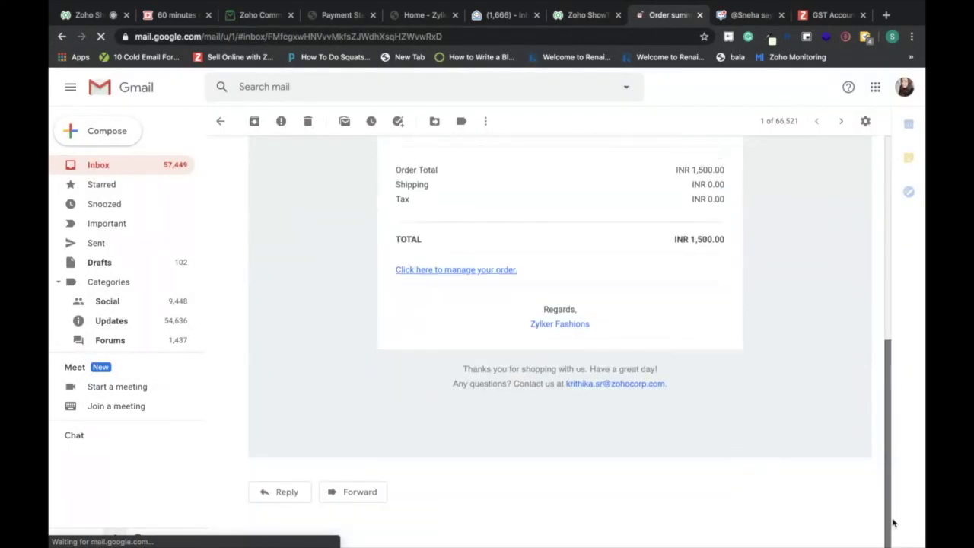
scroll(894, 304, "up", 5)
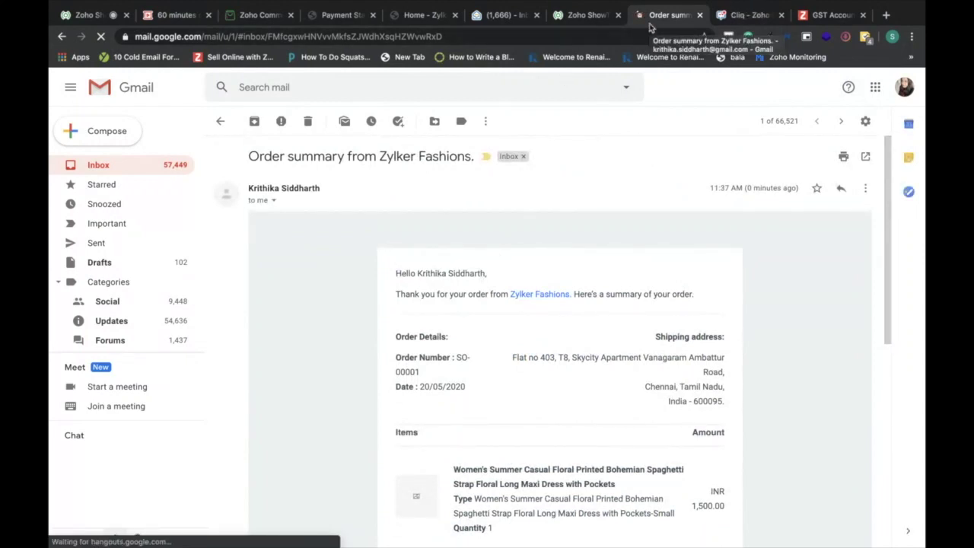
left_click(594, 15)
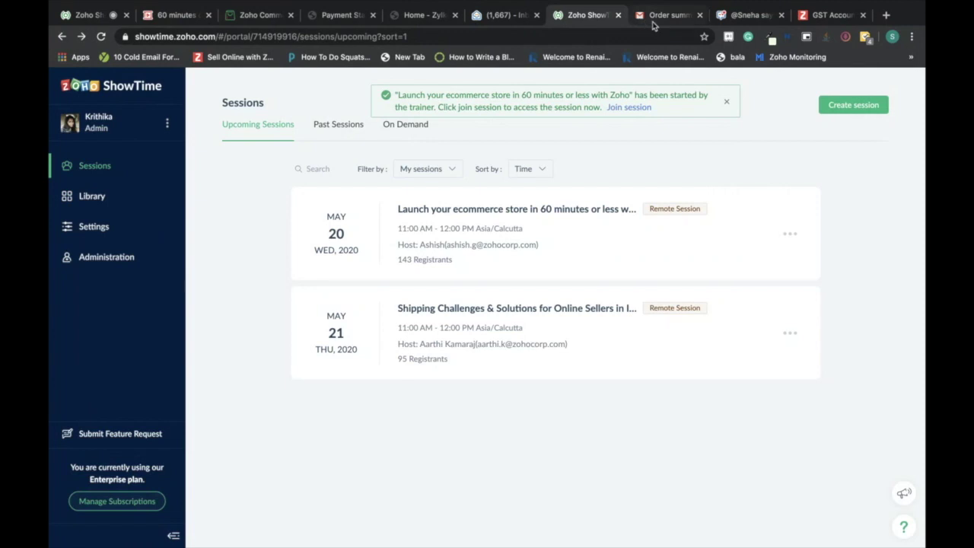
left_click(659, 22)
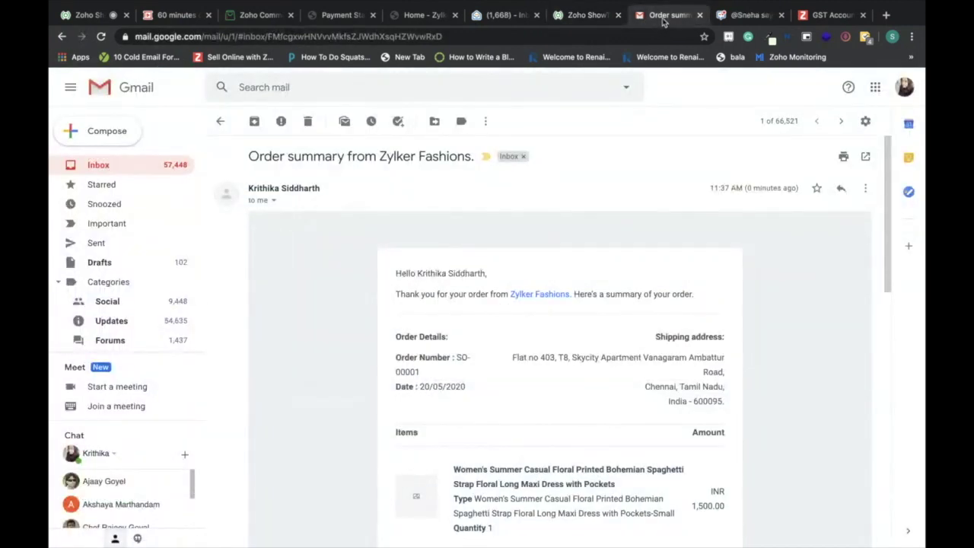
- Switch back to Zoho Commerce and open the new order's details from the store's orders list
left_click(260, 15)
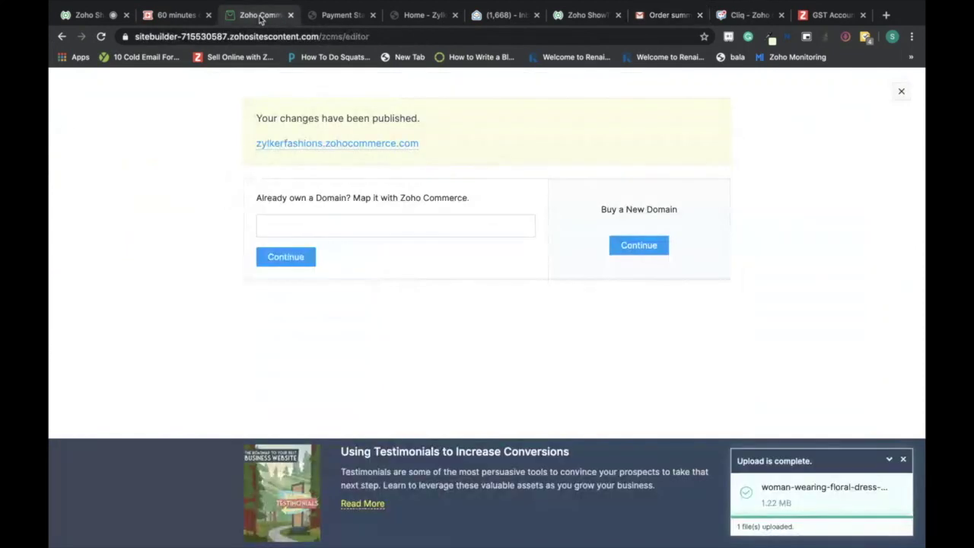
left_click(62, 37)
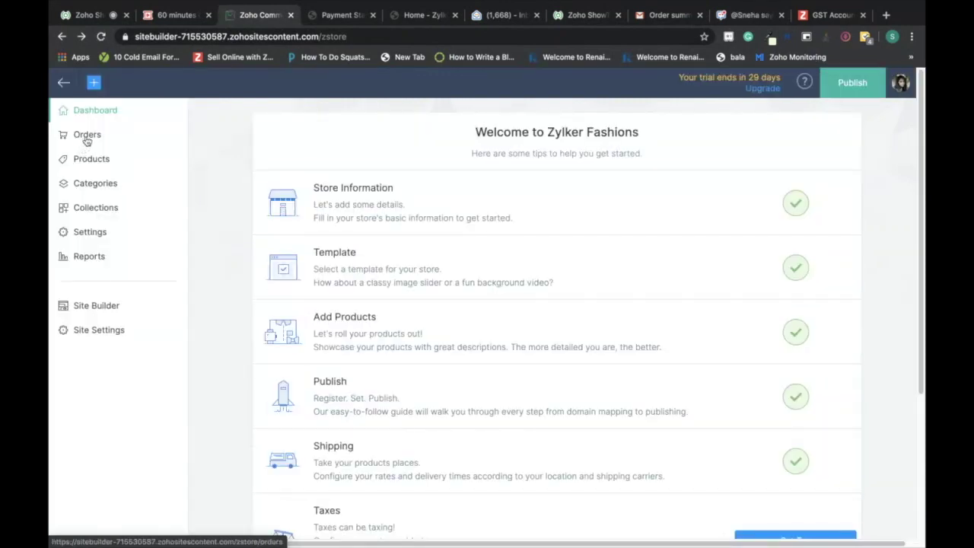
left_click(87, 138)
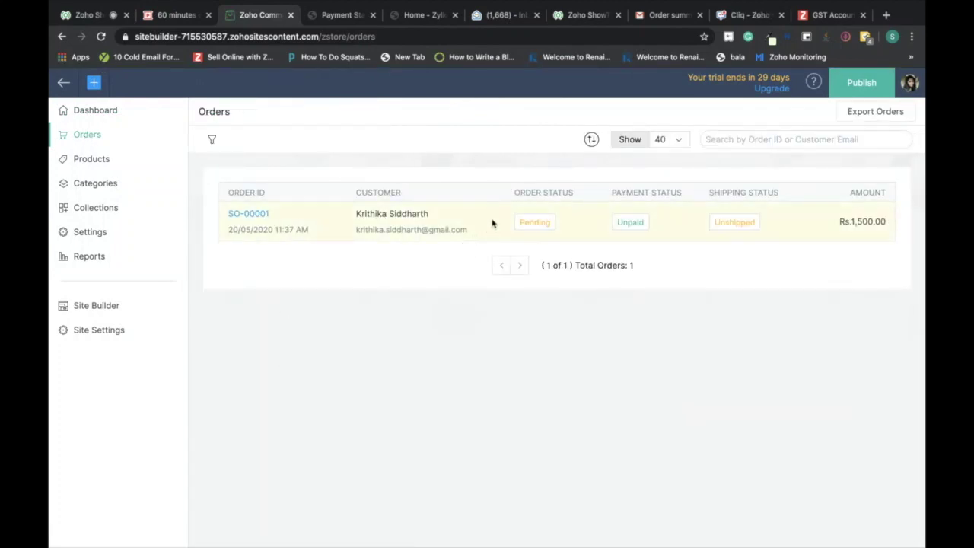
left_click(248, 217)
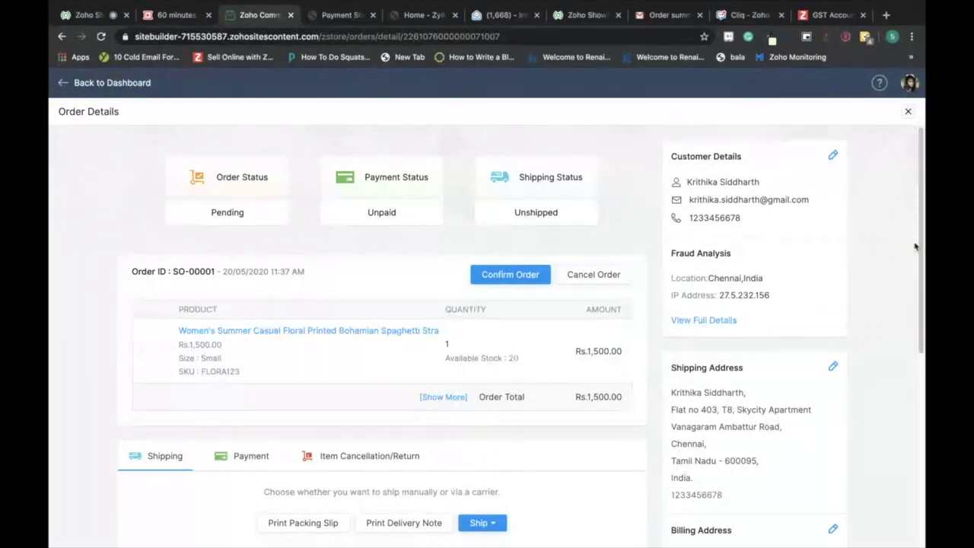
- Review the order's product, address and shipping details, and confirm the order
scroll(924, 202, "down", 3)
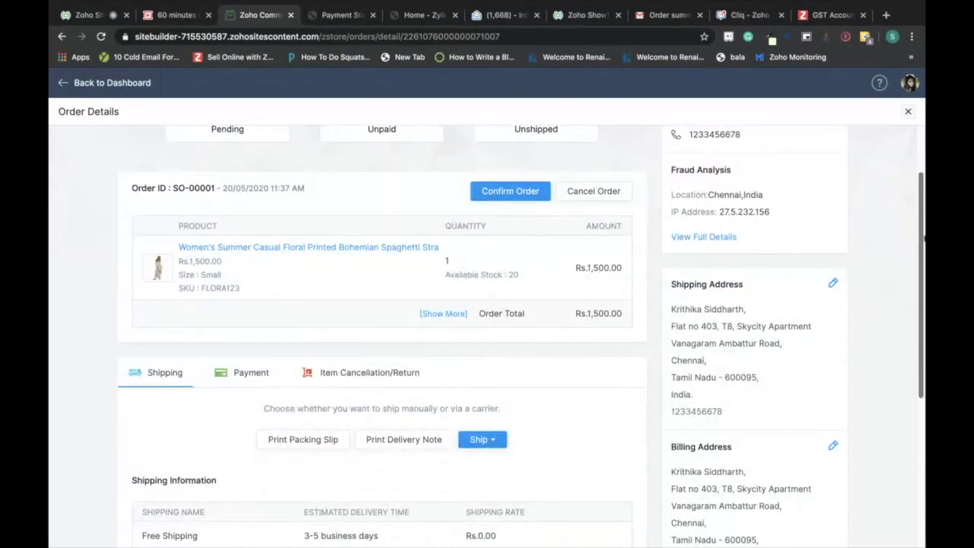
scroll(493, 283, "up", 3)
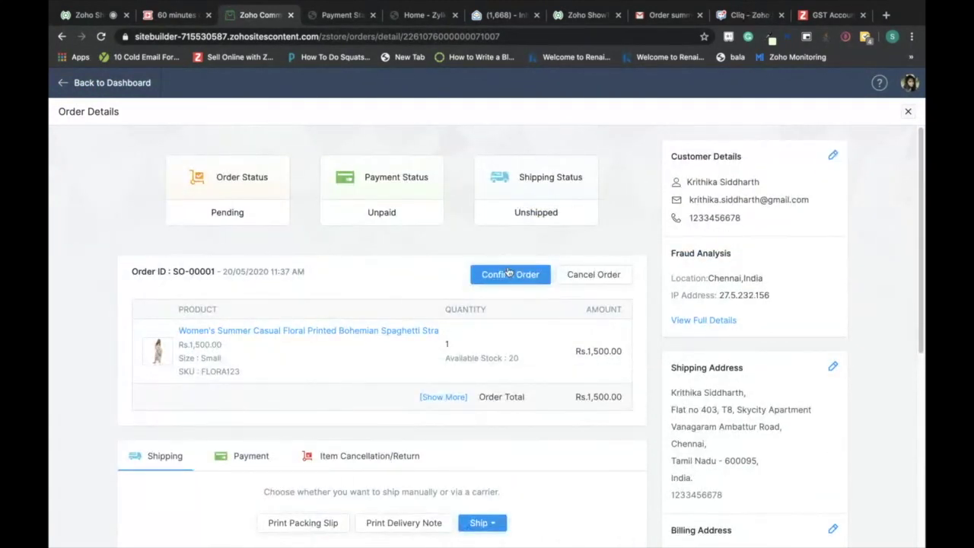
left_click(508, 272)
left_click(457, 348)
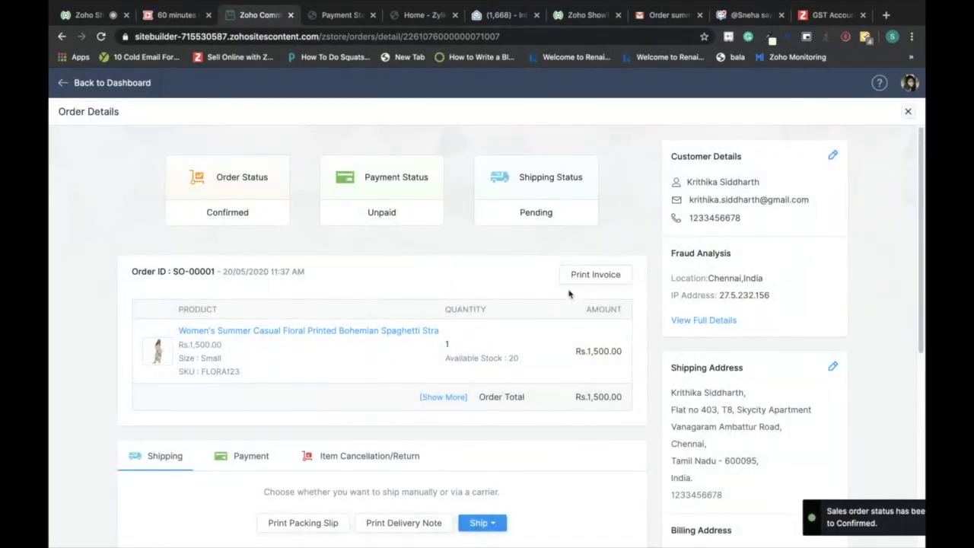
- Generate the order's packing slip for printing and return to the order details
scroll(326, 298, "down", 5)
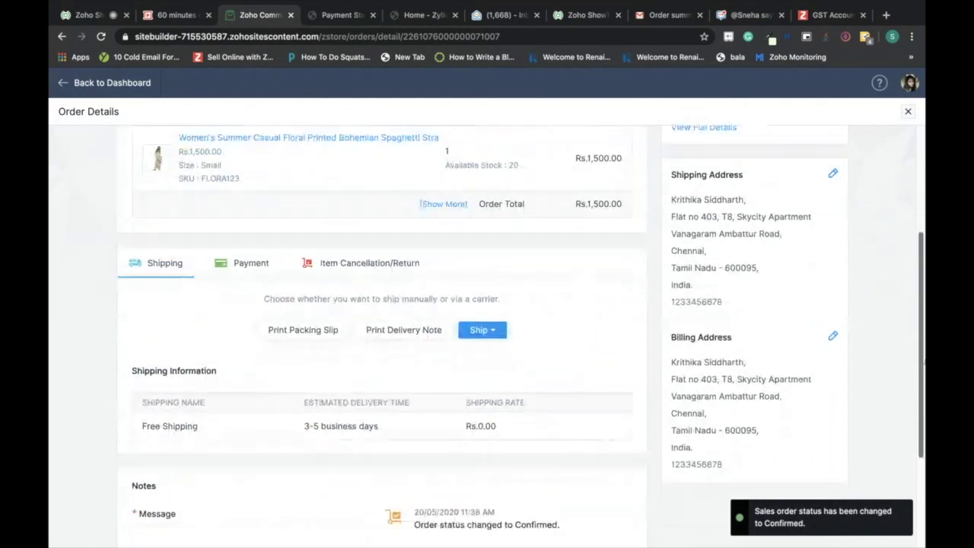
left_click(323, 296)
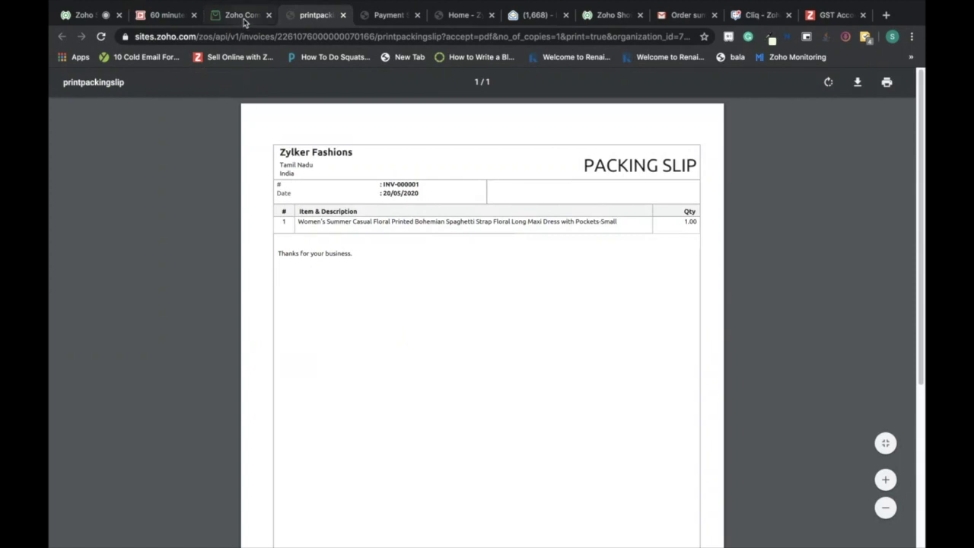
left_click(243, 16)
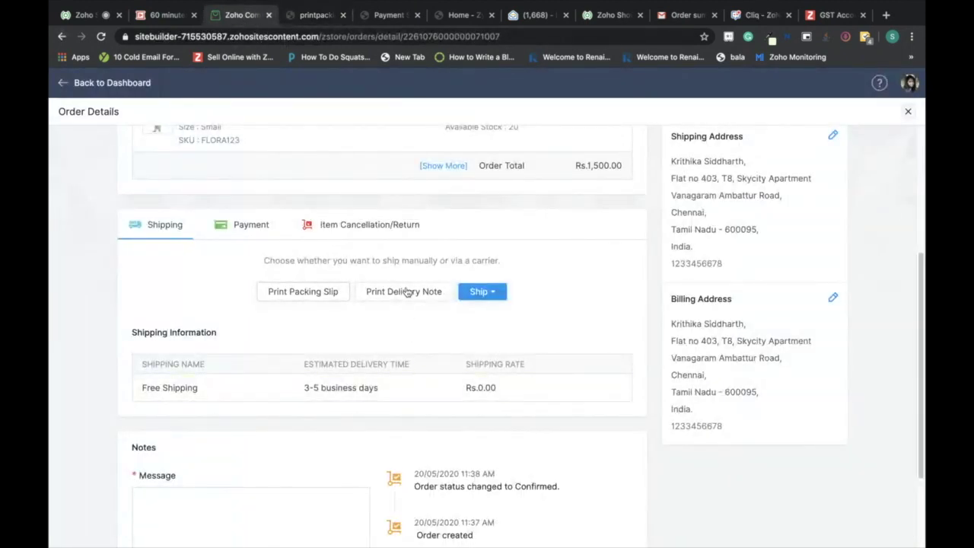
- Choose to ship the order manually and confirm changing its status to Shipped
left_click(486, 294)
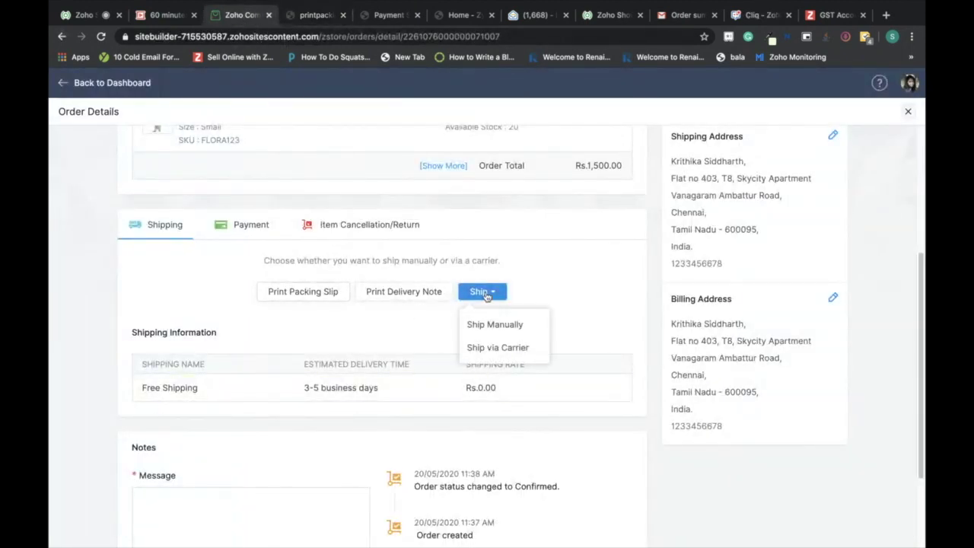
left_click(426, 327)
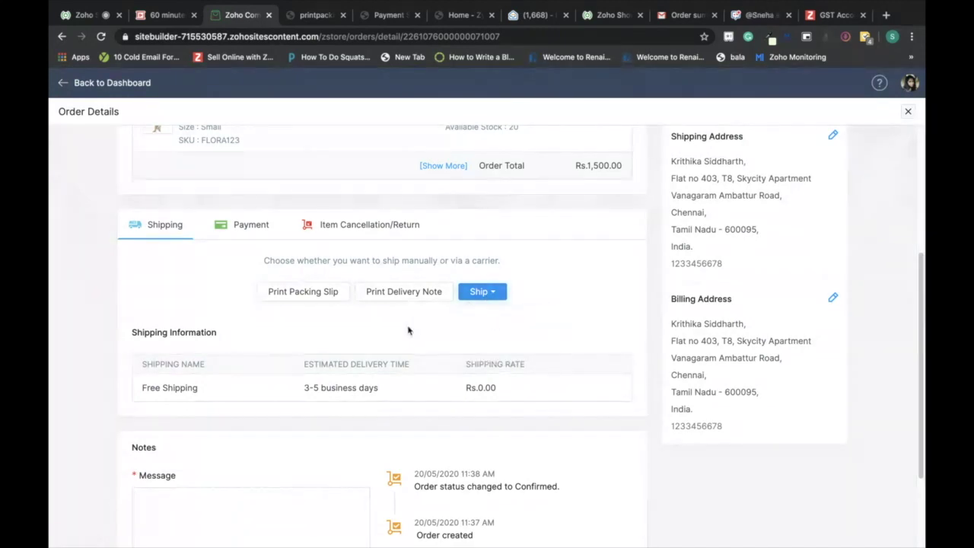
left_click(499, 291)
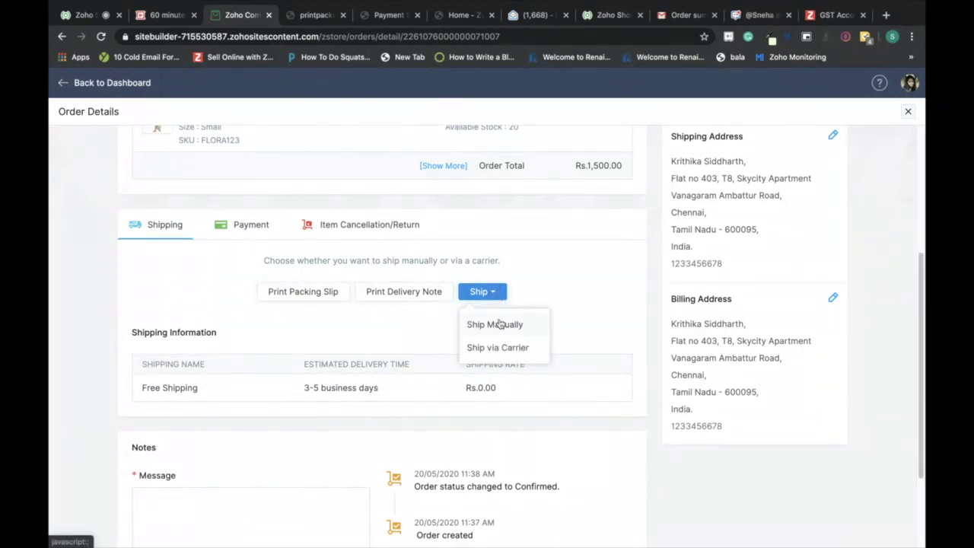
left_click(500, 323)
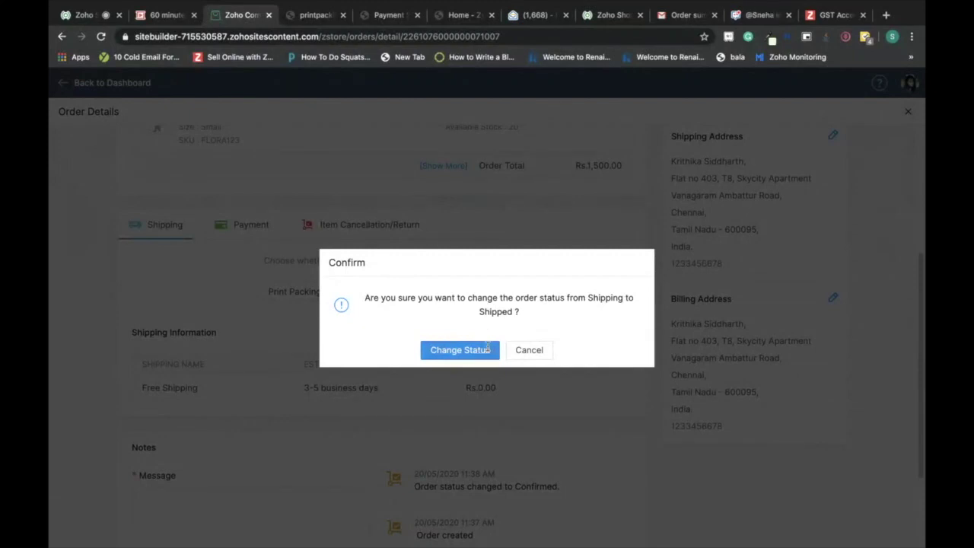
left_click(488, 348)
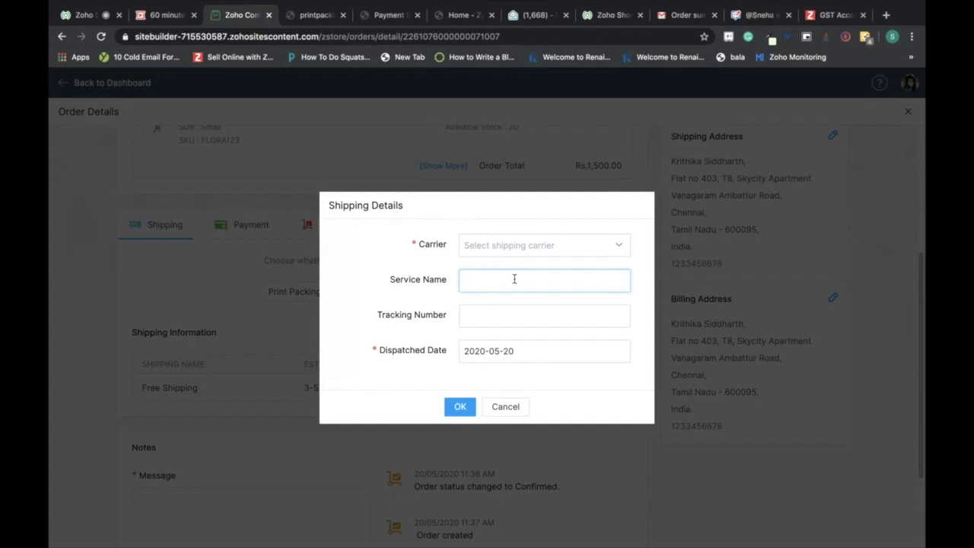
- Save the shipping details with carrier Others, service name Test and tracking number 123456, leaving the tracking URL empty
left_click(571, 248)
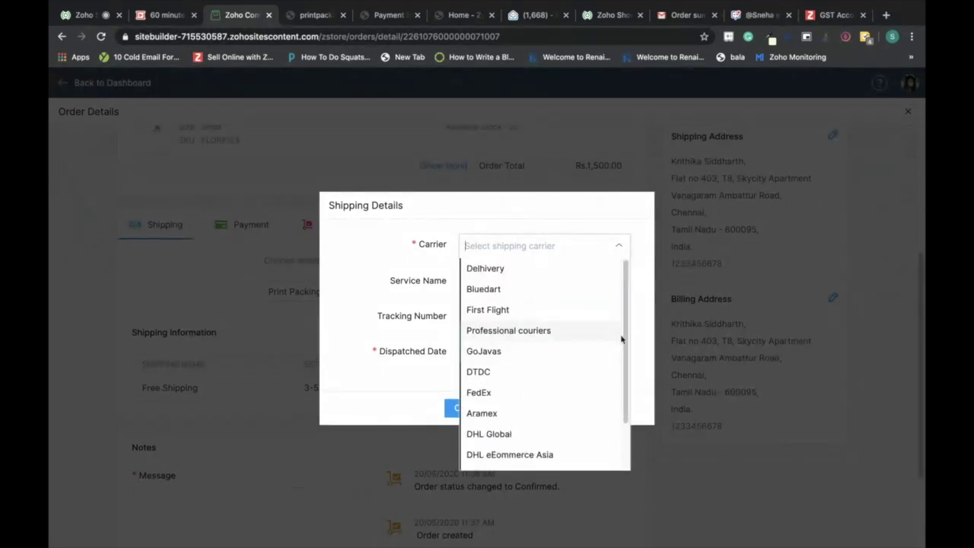
scroll(623, 443, "down", 3)
left_click(556, 459)
left_click(498, 279)
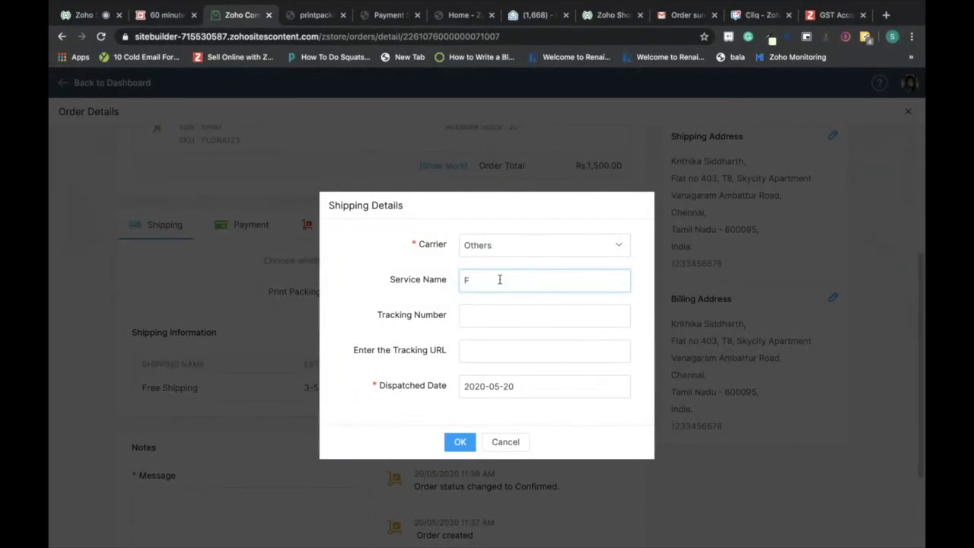
type("Test")
left_click(508, 316)
type("123456")
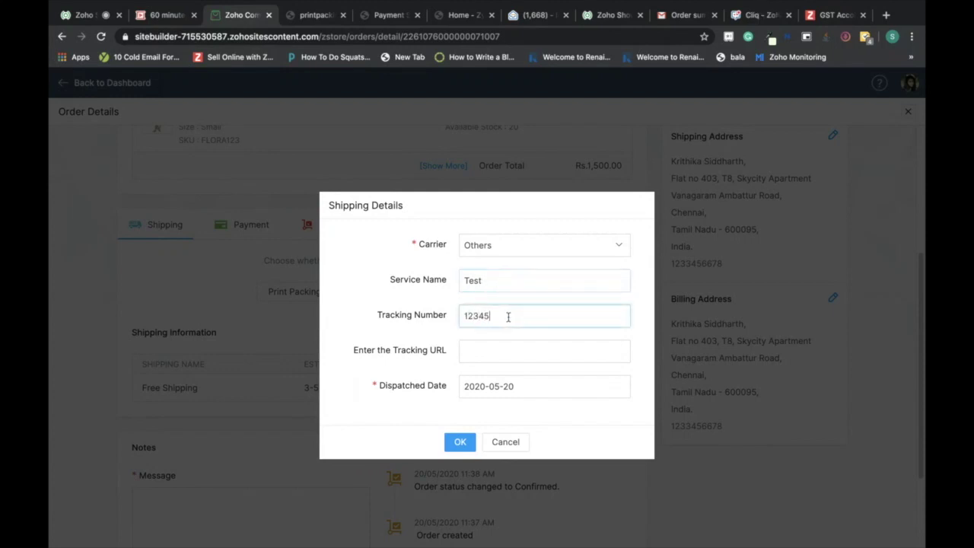
left_click(515, 355)
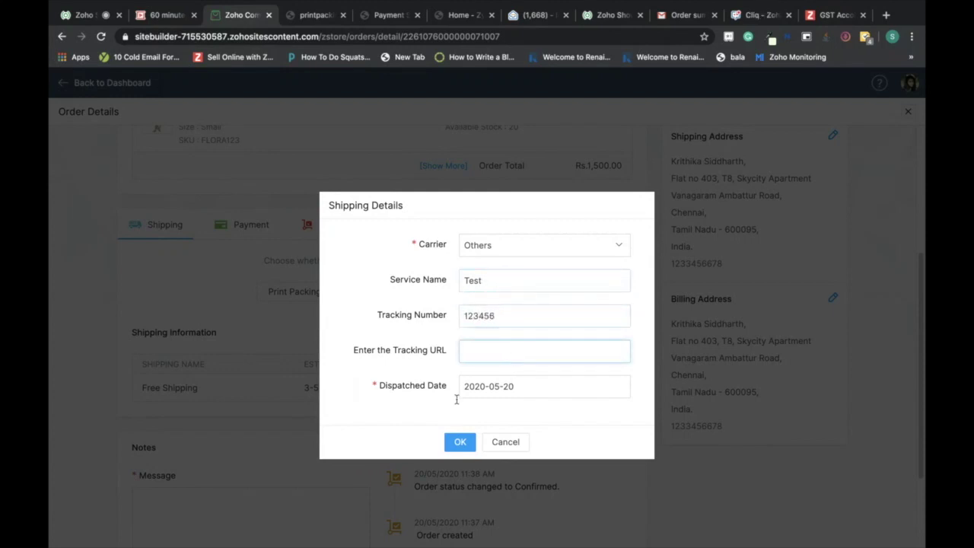
left_click(461, 445)
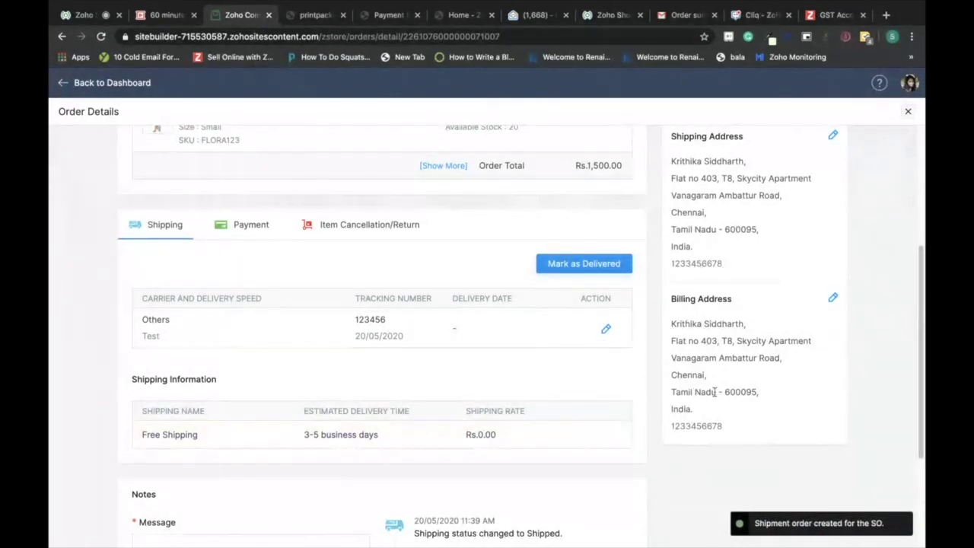
- Mark the order's shipment as delivered, confirm the change and return to the dashboard
left_click_drag(920, 318, 918, 239)
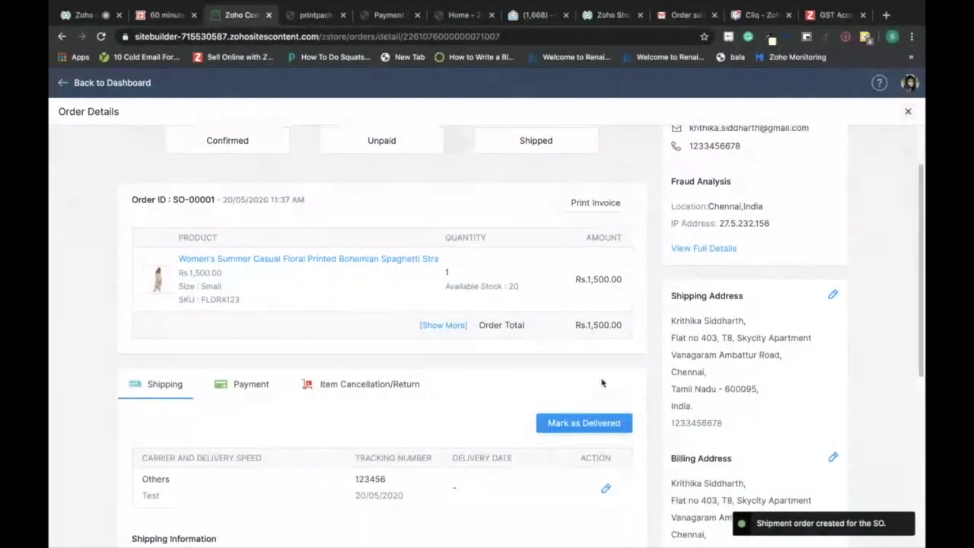
left_click(586, 421)
left_click(452, 356)
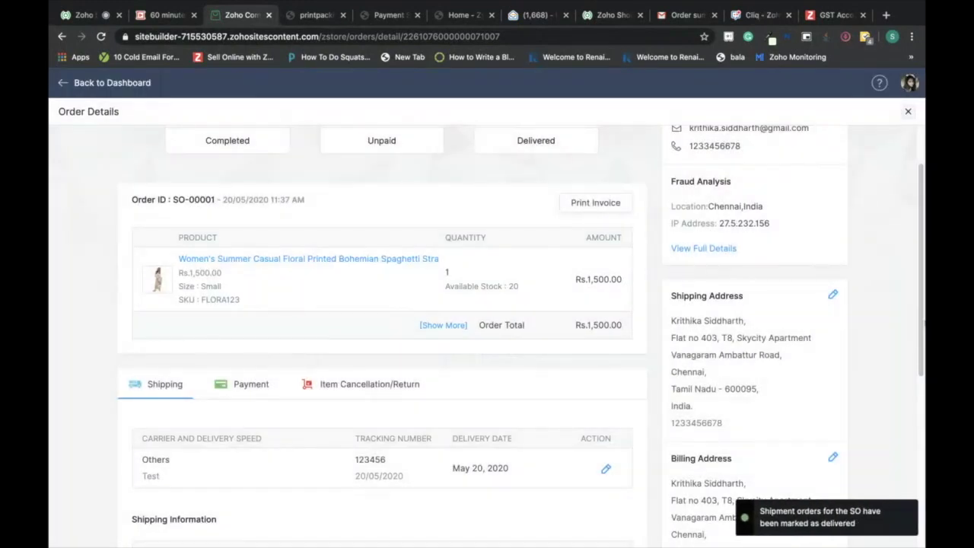
left_click(63, 85)
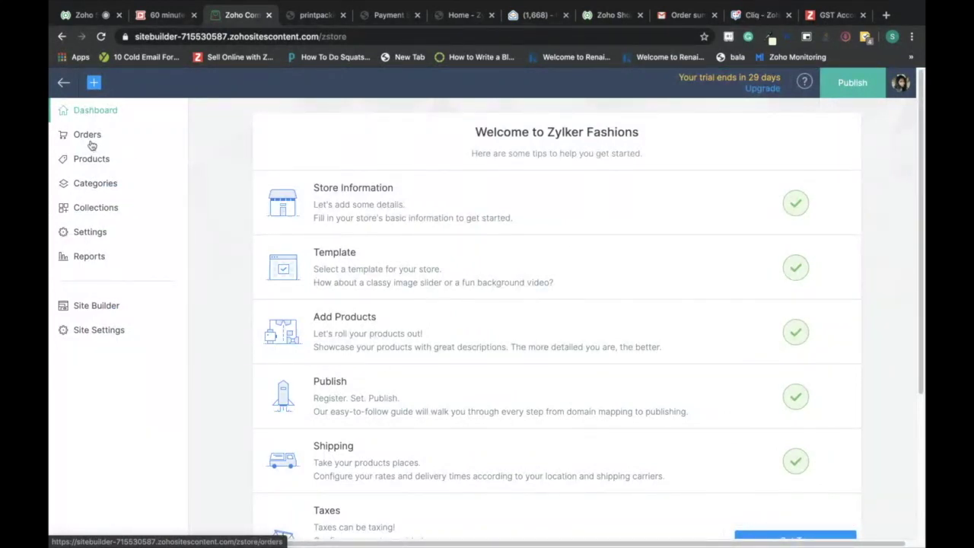
- View the Sales by Orders report and the traffic reports for visits, source and product, and return to the dashboard
left_click(89, 256)
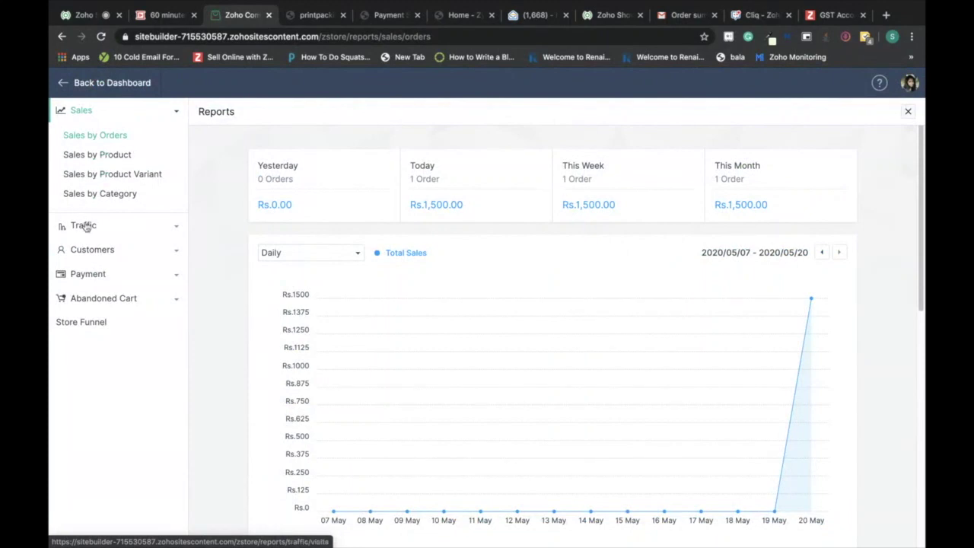
left_click(83, 225)
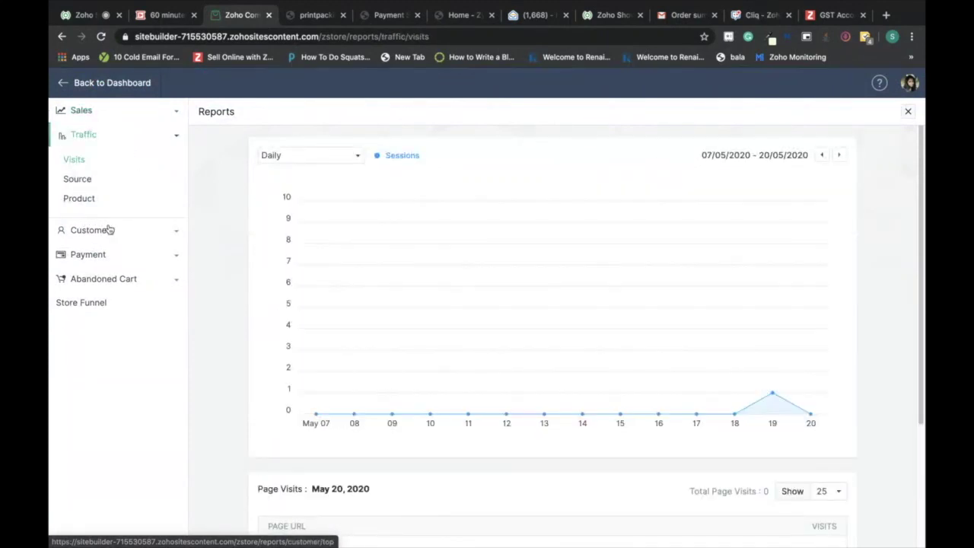
left_click(87, 180)
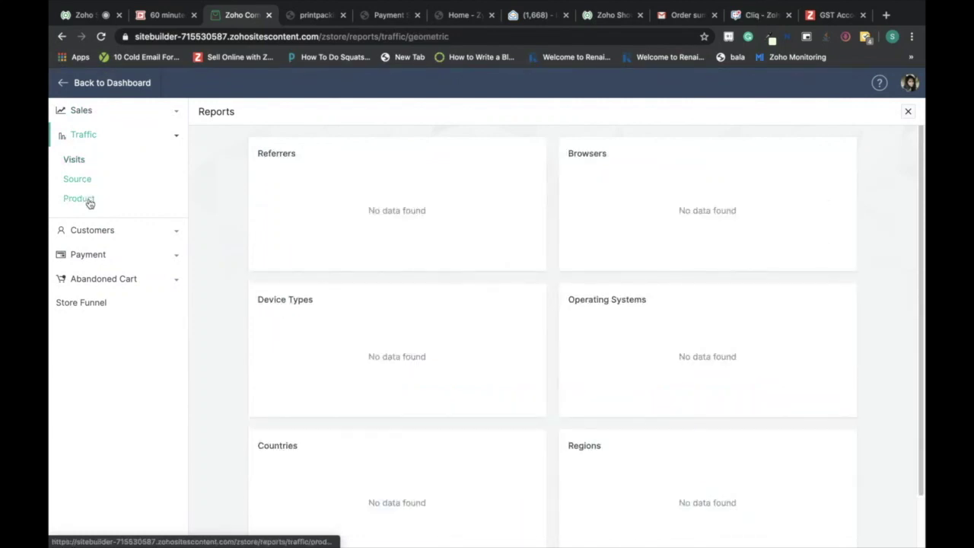
left_click(79, 198)
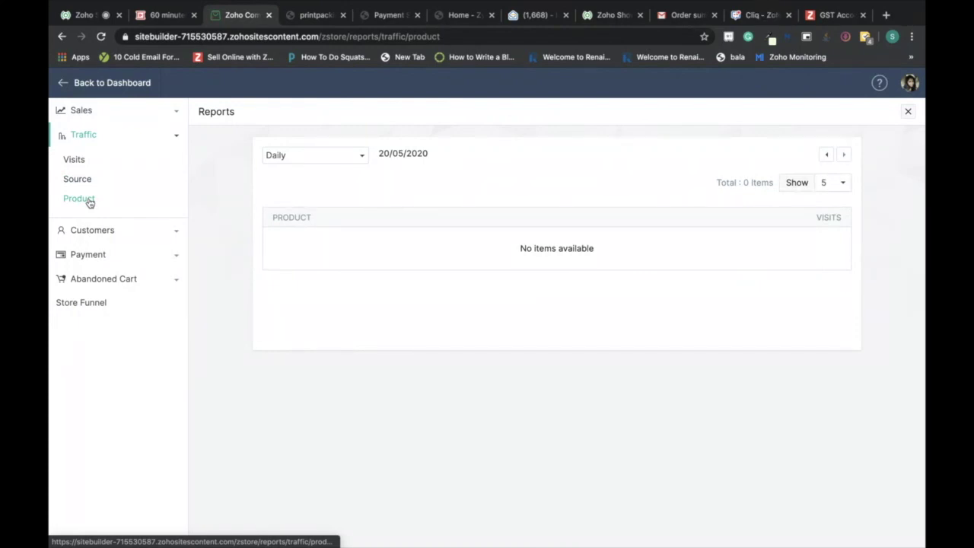
left_click(86, 178)
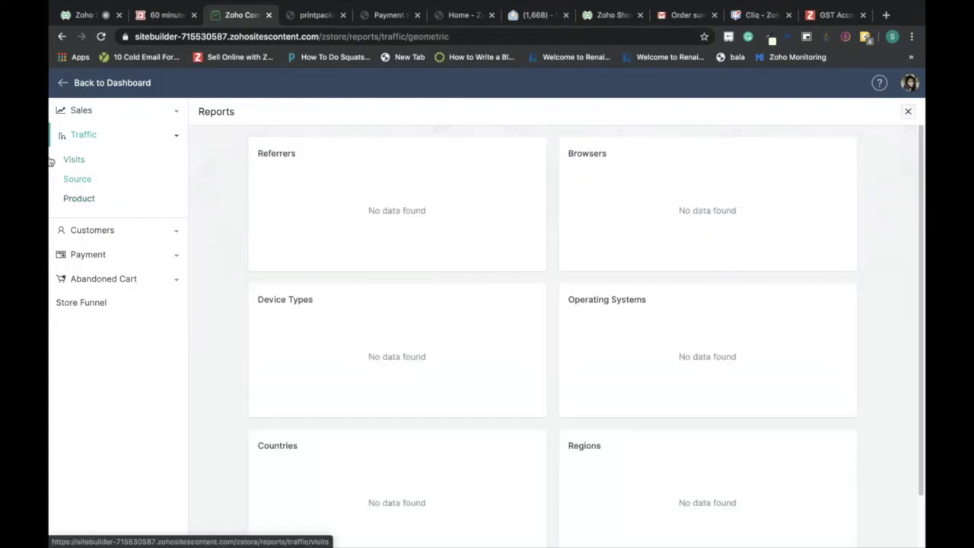
left_click(64, 82)
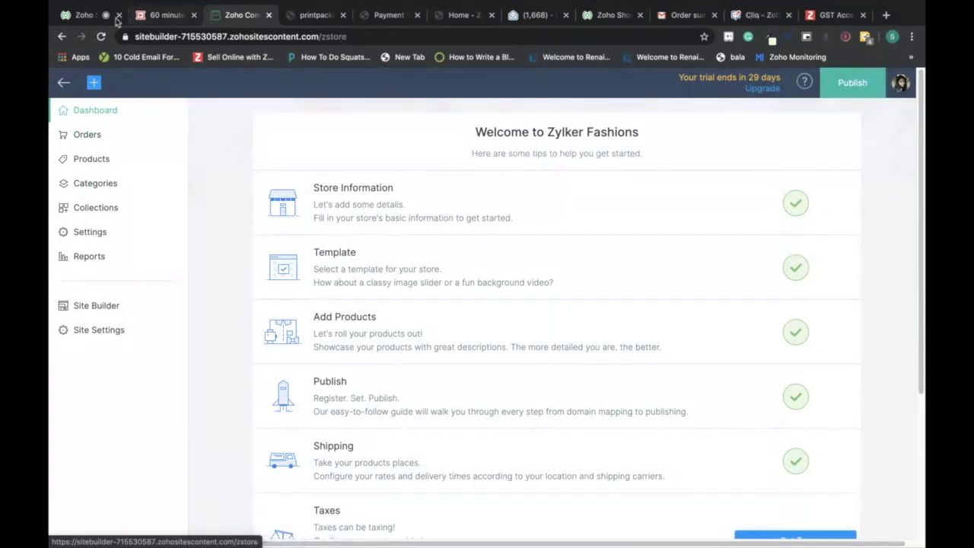
- Switch to the Zoho Showtime session, read the unanswered audience questions and stop the screenshare
left_click(79, 15)
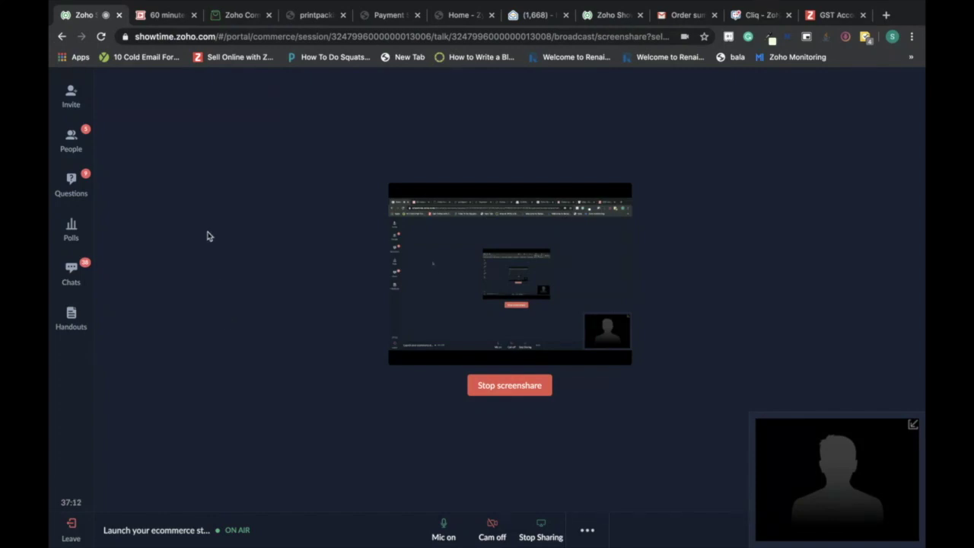
left_click(73, 189)
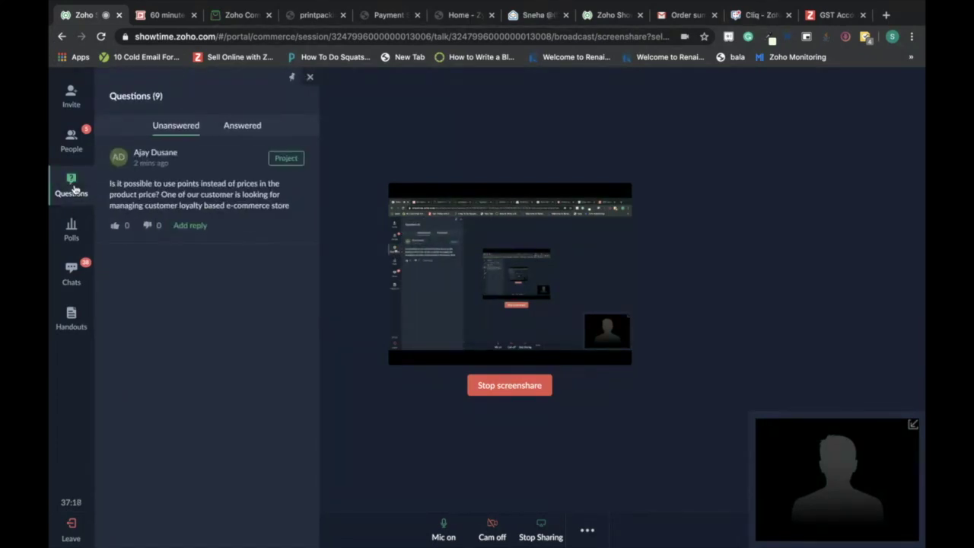
left_click(506, 386)
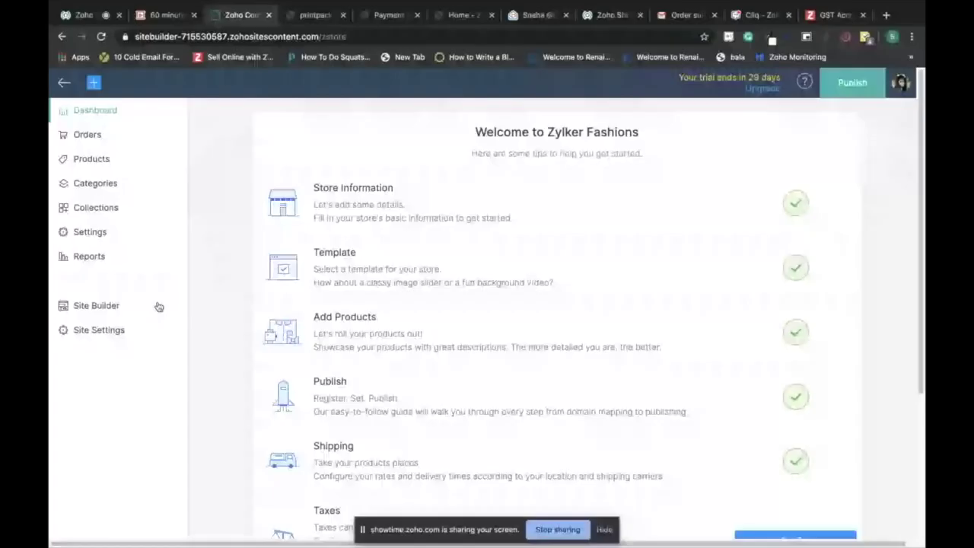
- Review the Member Portal preferences and sign-up fields in the store's site settings, and return to the dashboard
left_click(107, 332)
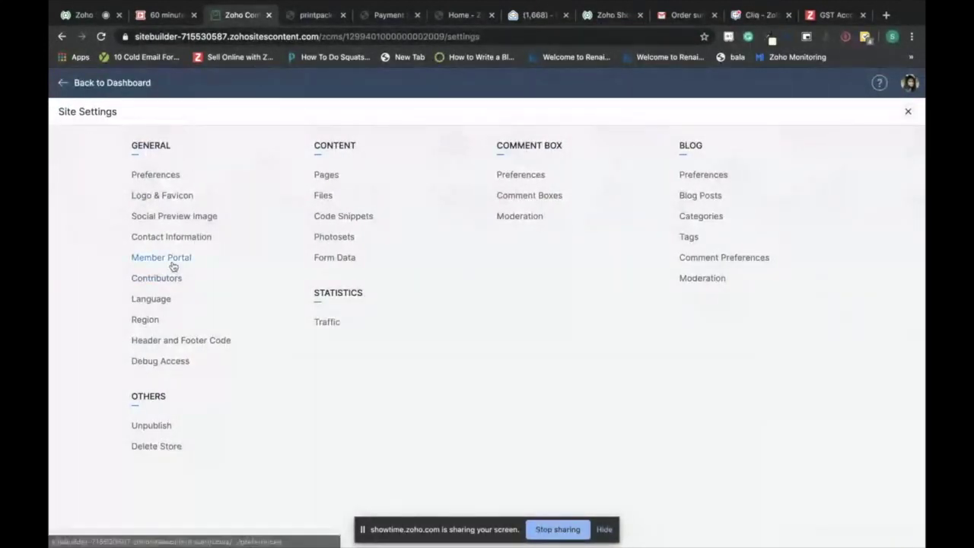
left_click(172, 261)
left_click(488, 347)
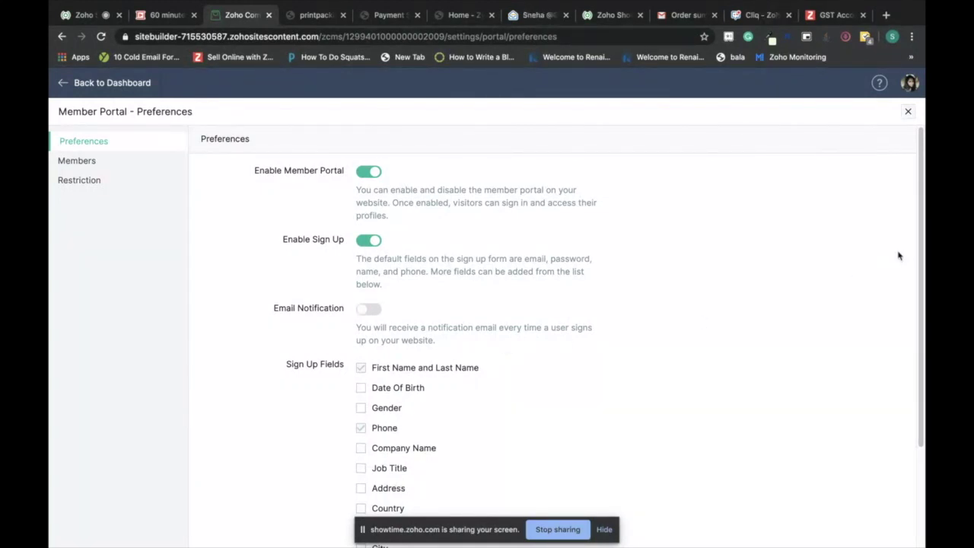
scroll(922, 237, "down", 3)
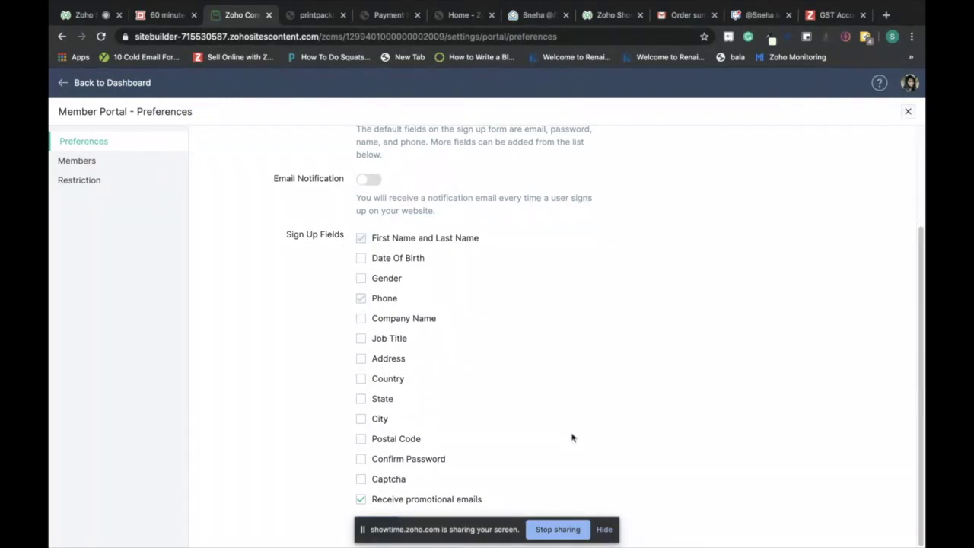
left_click(907, 112)
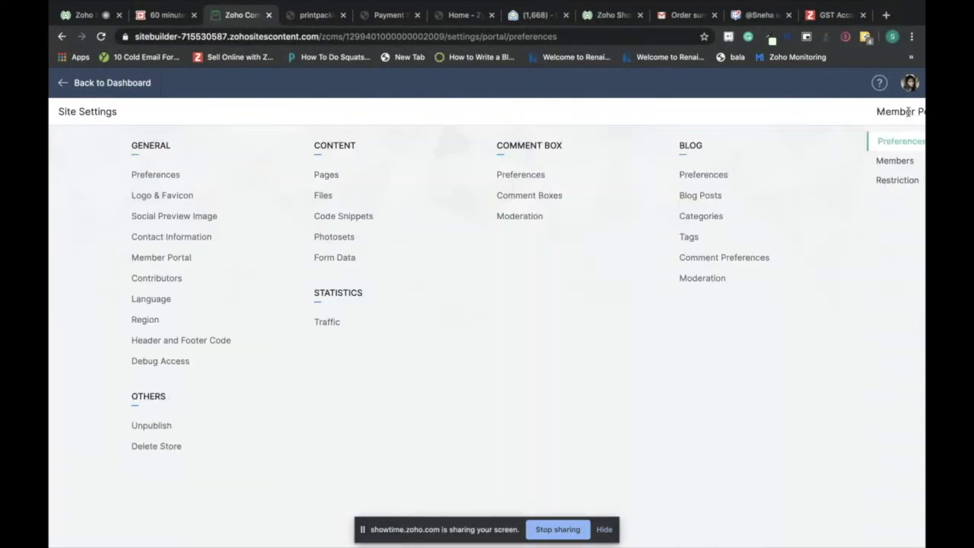
left_click(64, 83)
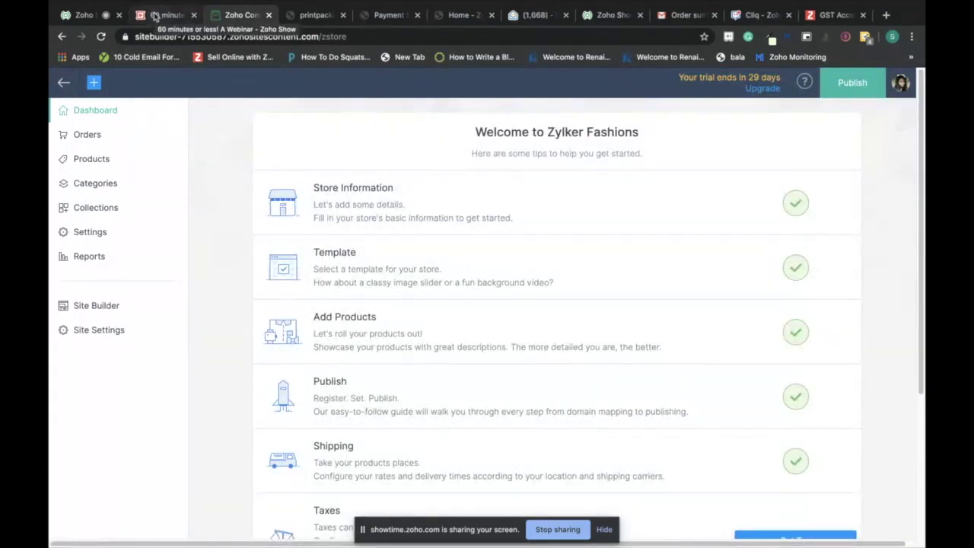
- Check the order statuses in the orders list and open the Top Purchasers customer report
left_click(92, 137)
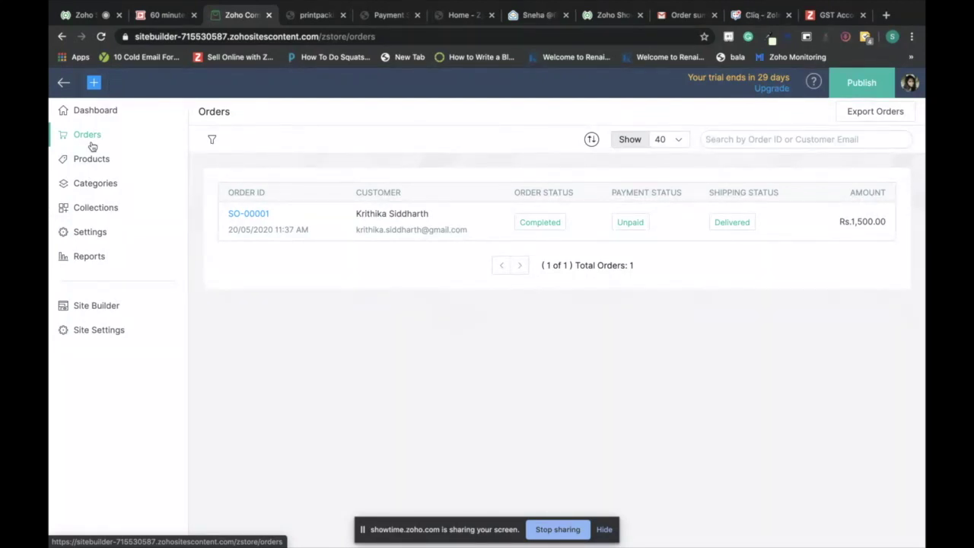
left_click(93, 261)
left_click(131, 251)
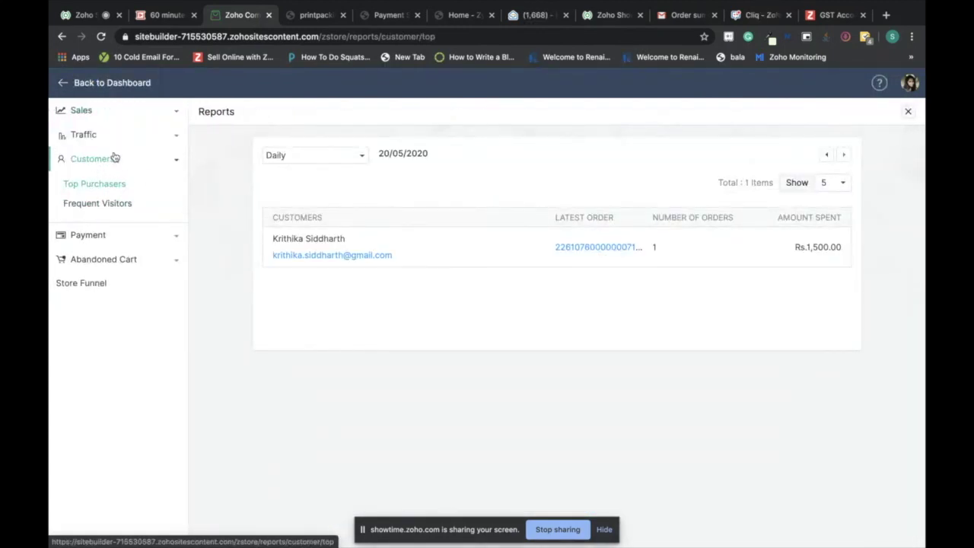